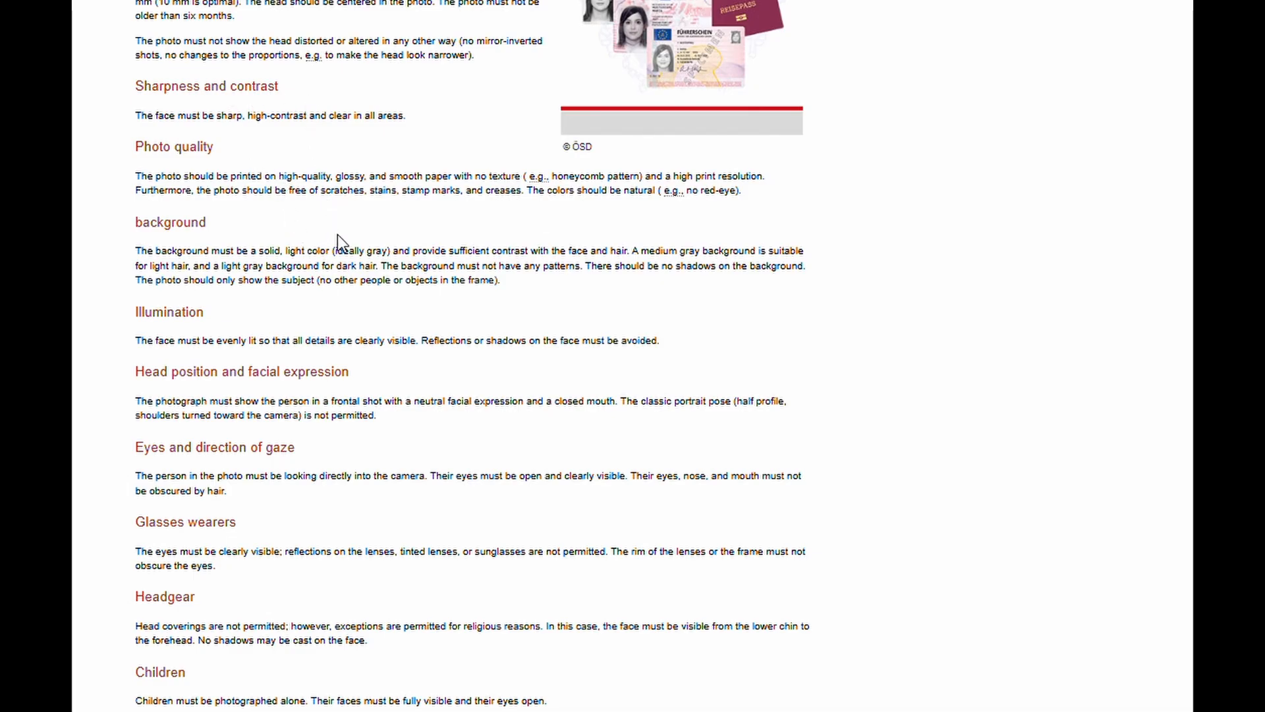
Step: Select the '35 mm wide and 45 mm high' photo size text, then clear the selection
{"action": "scroll", "coordinate": [339, 235], "scroll_direction": "up", "scroll_amount": 7}
{"action": "left_click_drag", "start_coordinate": [214, 346], "coordinate": [222, 348]}
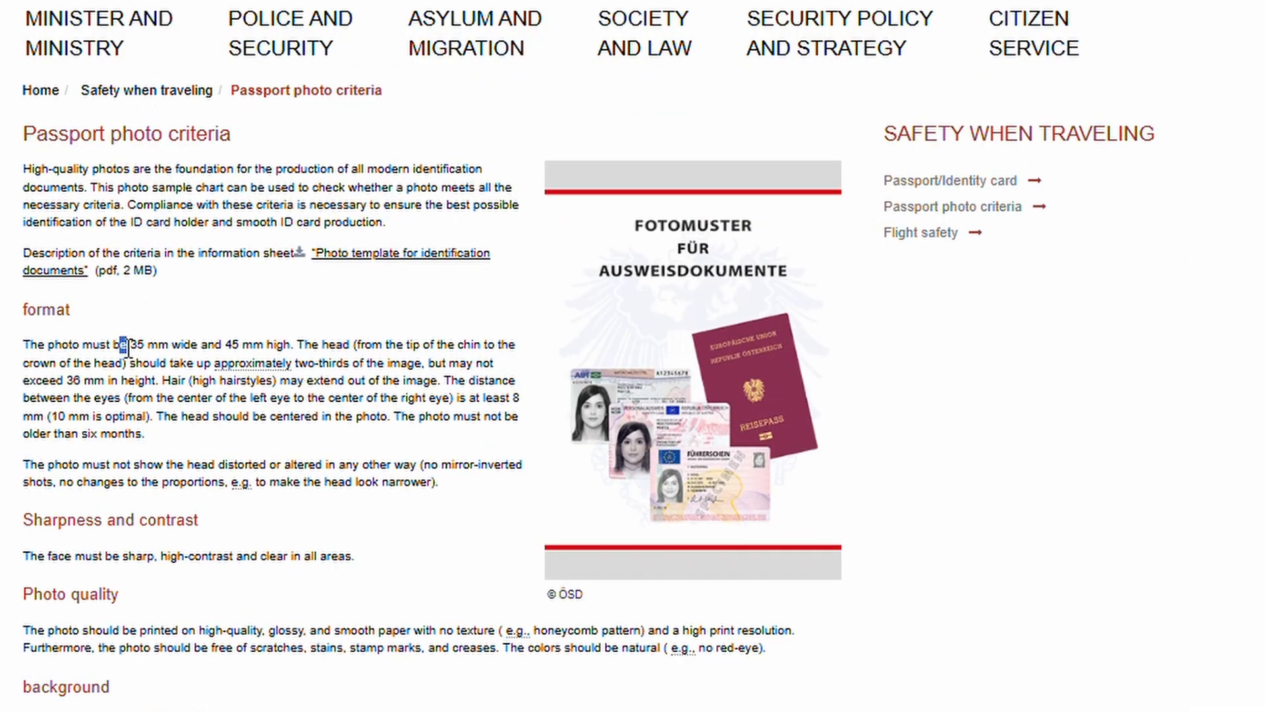
{"action": "left_click_drag", "start_coordinate": [128, 345], "coordinate": [288, 348]}
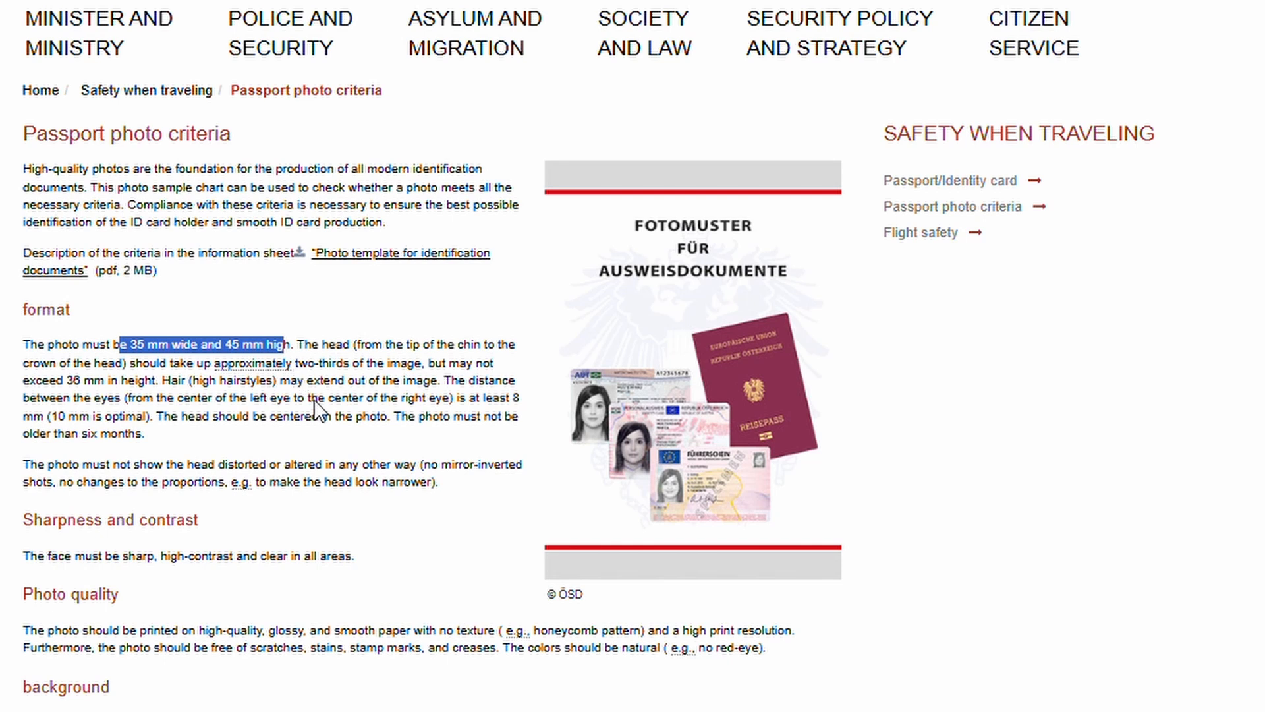
{"action": "left_click", "coordinate": [441, 417]}
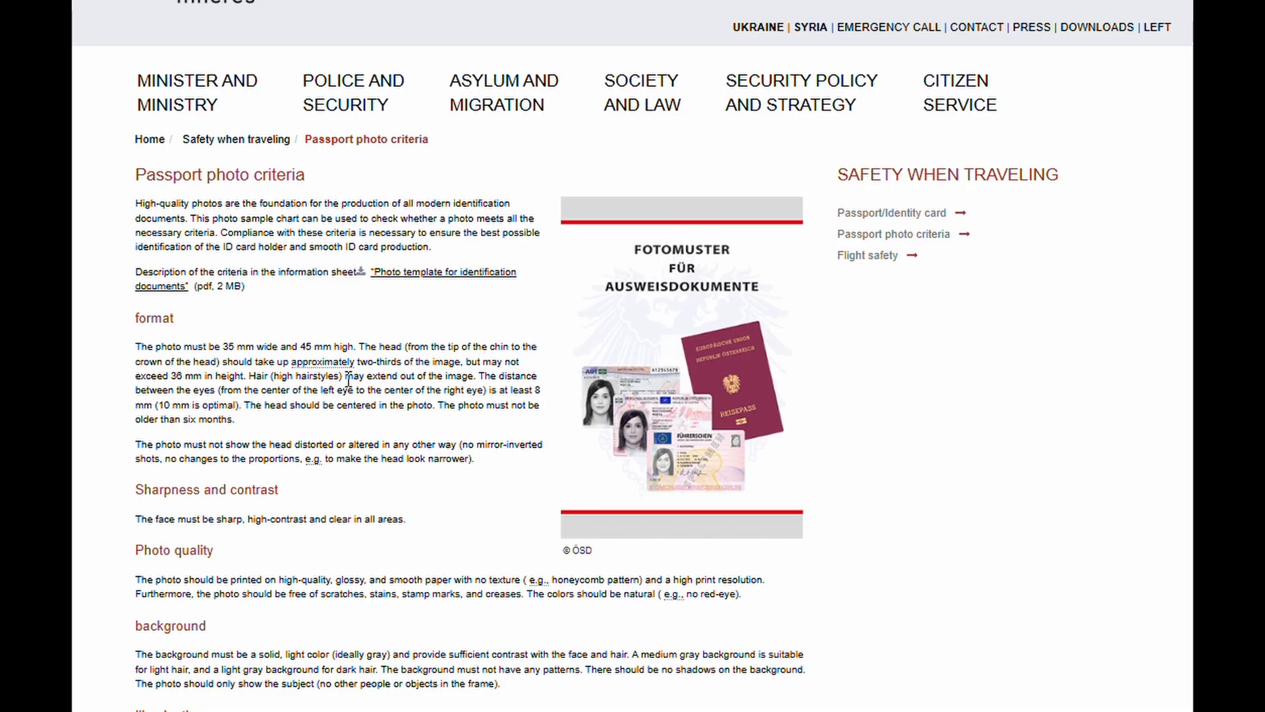
Step: Review the facial expression criteria below, then scroll back up to the application form
{"action": "scroll", "coordinate": [349, 381], "scroll_direction": "down", "scroll_amount": 2}
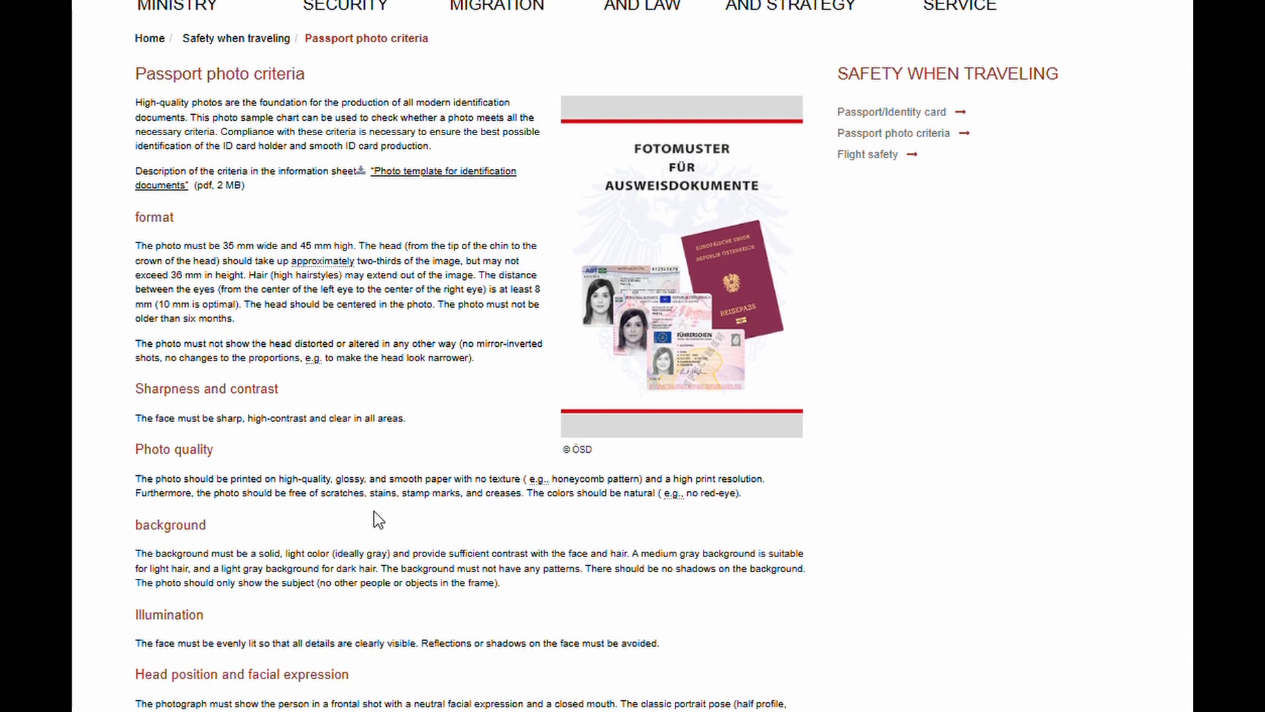
{"action": "scroll", "coordinate": [416, 552], "scroll_direction": "down", "scroll_amount": 2}
{"action": "left_click_drag", "start_coordinate": [414, 600], "coordinate": [604, 601]}
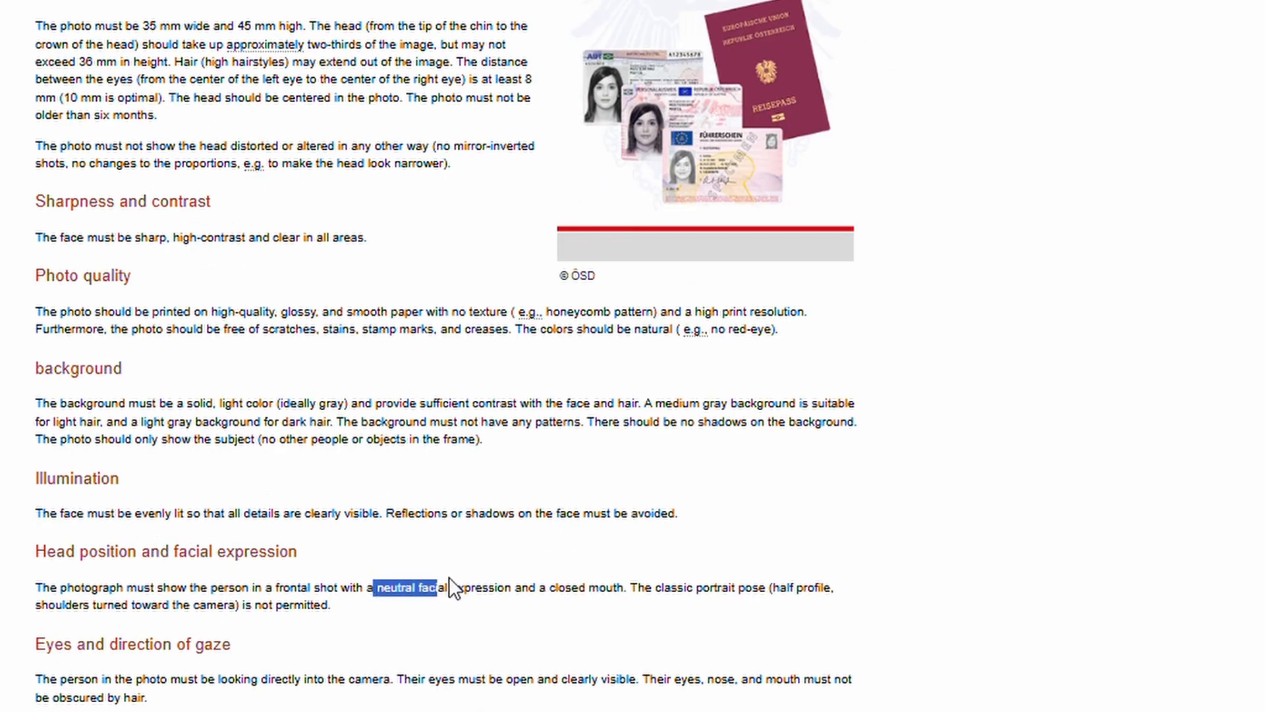
{"action": "left_click", "coordinate": [591, 632]}
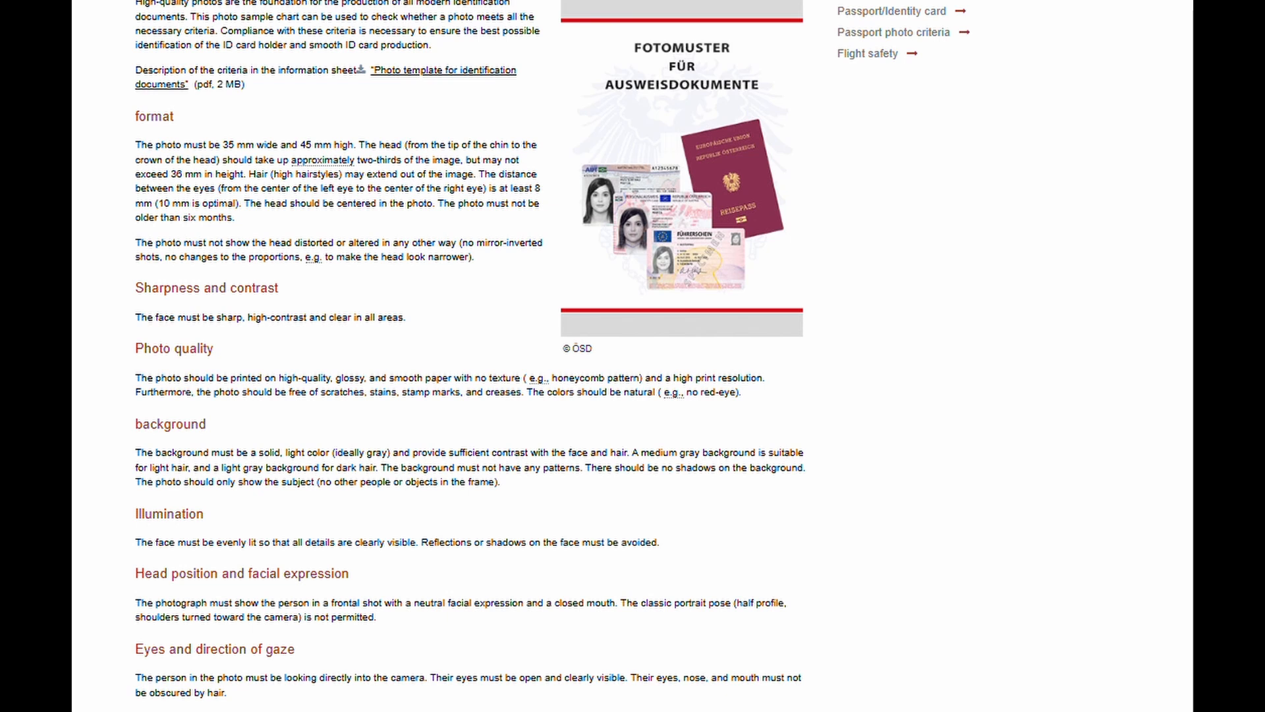
{"action": "scroll", "coordinate": [418, 610], "scroll_direction": "down", "scroll_amount": 4}
{"action": "scroll", "coordinate": [415, 607], "scroll_direction": "up", "scroll_amount": 6}
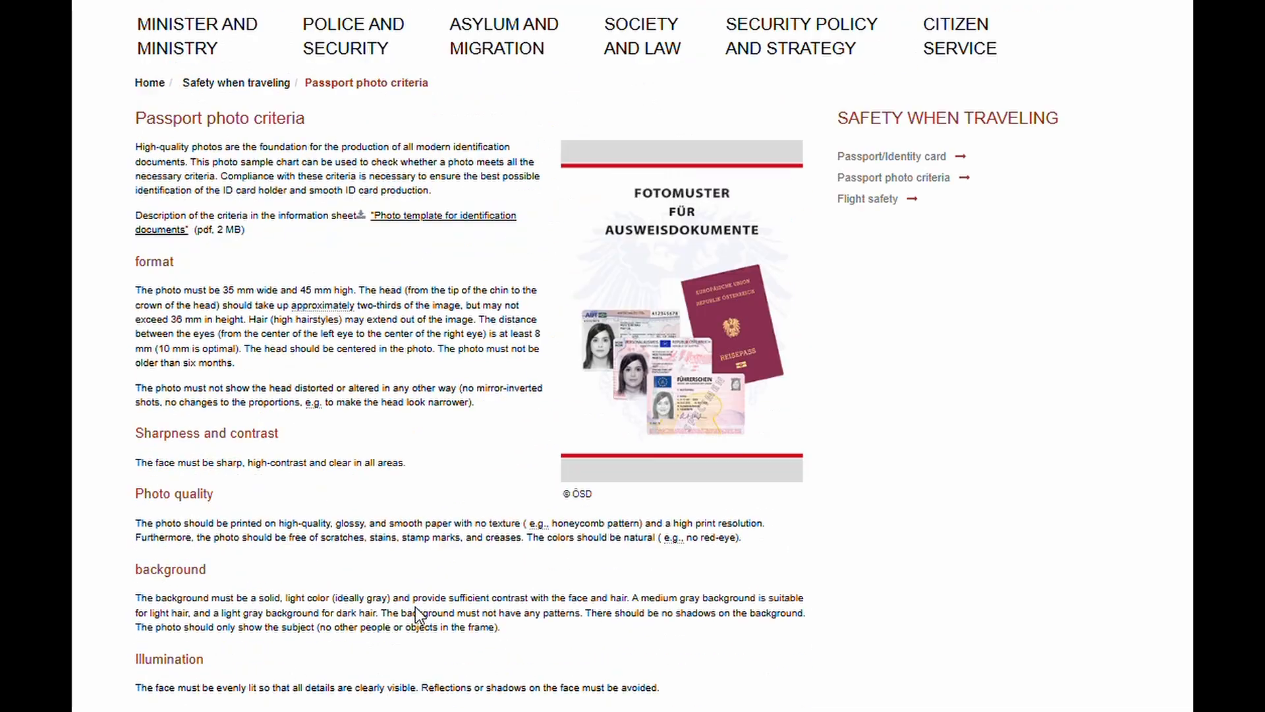
{"action": "scroll", "coordinate": [415, 606], "scroll_direction": "up", "scroll_amount": 2}
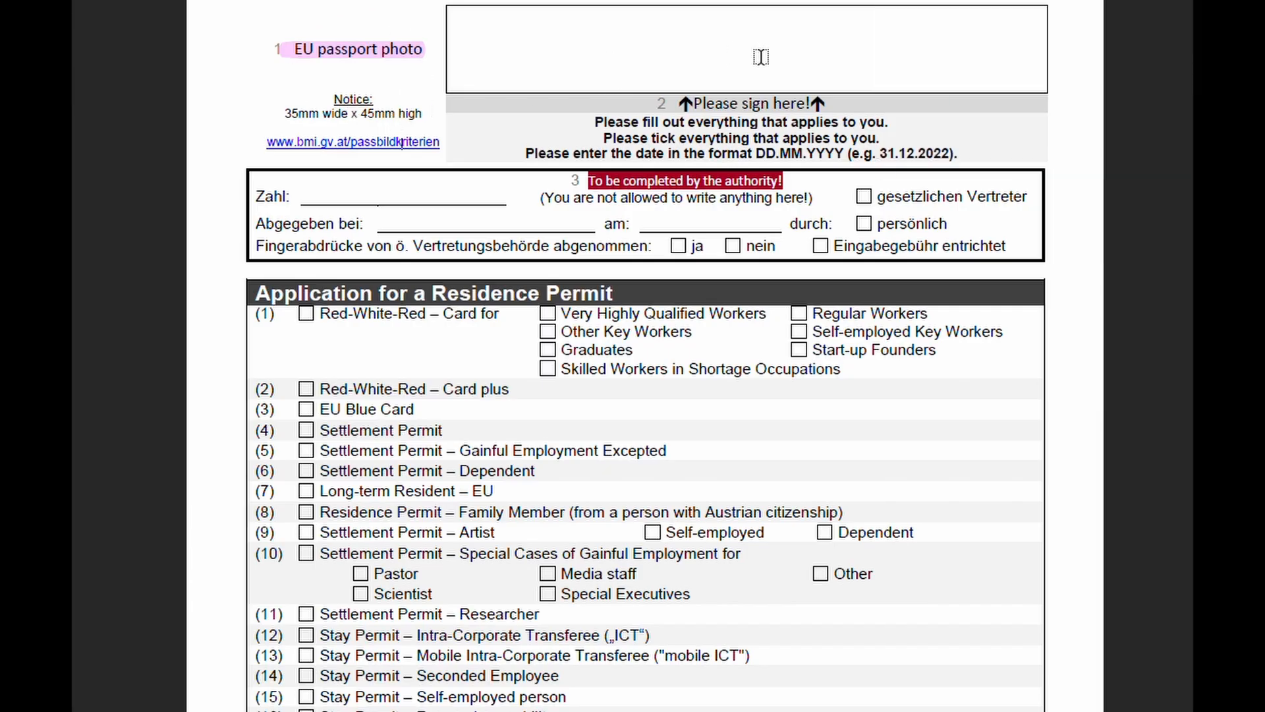
Step: Highlight 'Please sign here!' and the 'DD.MM.YYYY' date format in pink
{"action": "left_click_drag", "start_coordinate": [683, 104], "coordinate": [814, 104]}
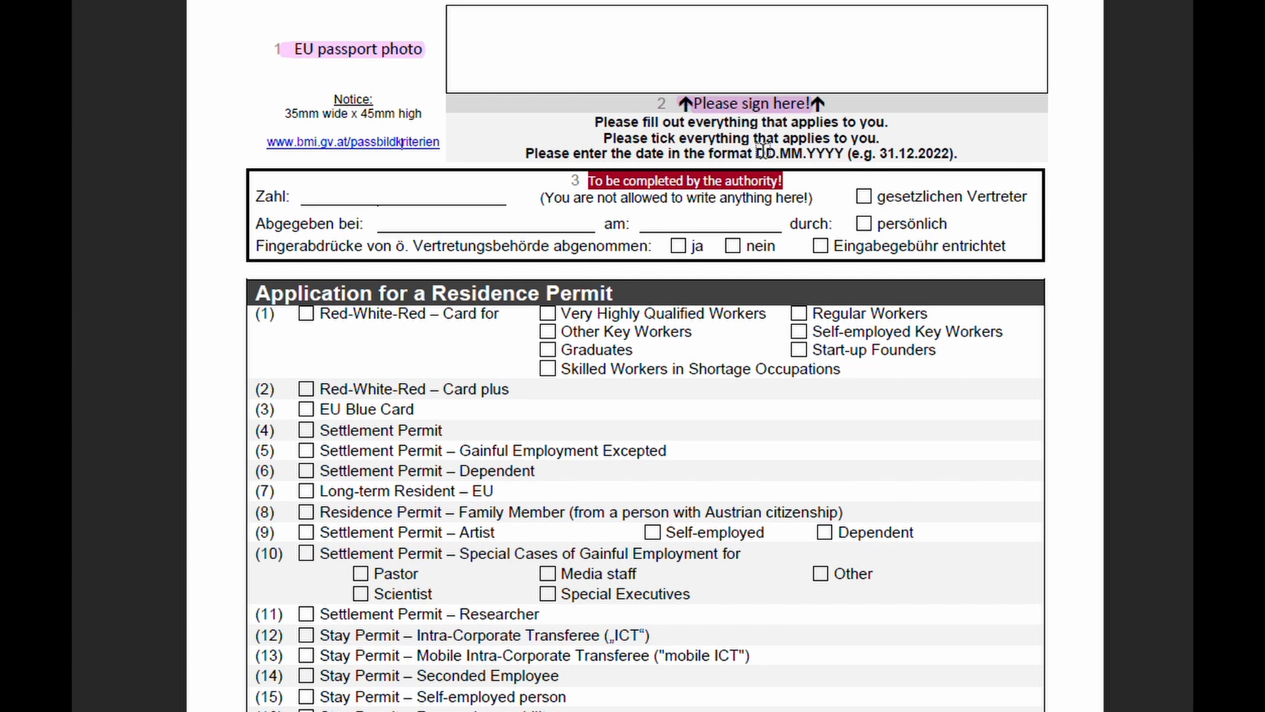
{"action": "left_click_drag", "start_coordinate": [755, 153], "coordinate": [846, 153]}
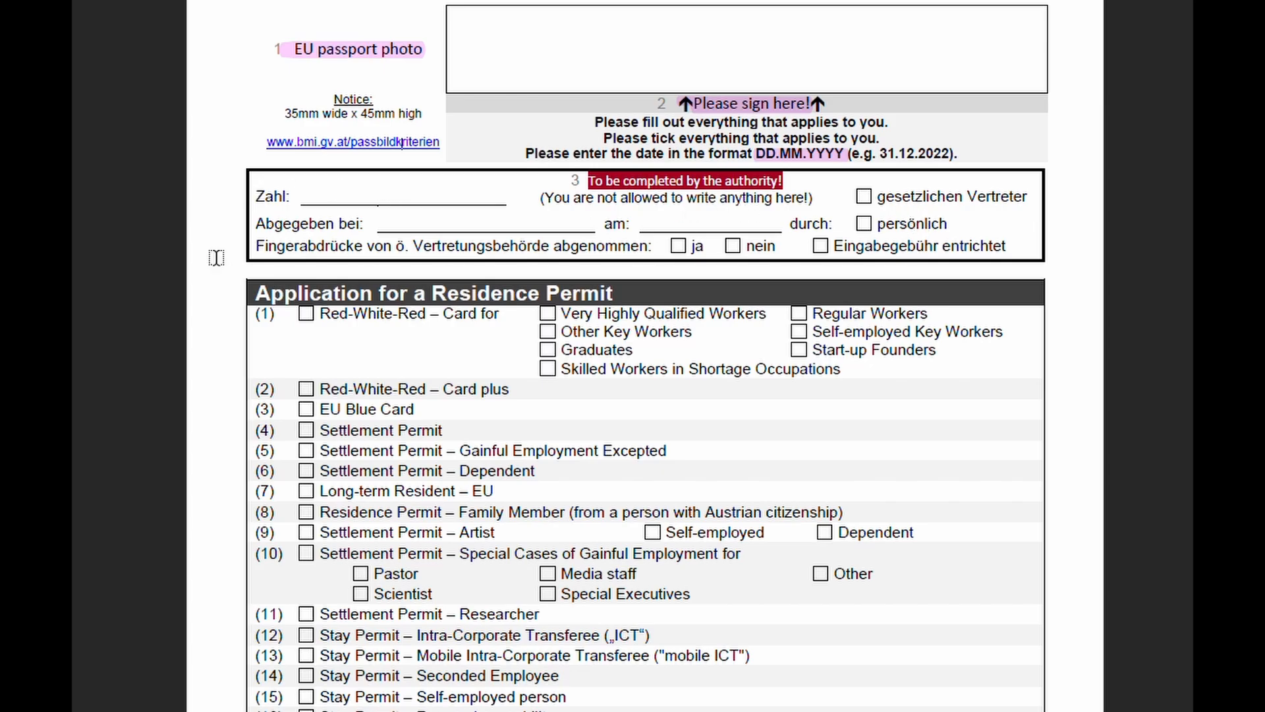
{"action": "scroll", "coordinate": [216, 258], "scroll_direction": "down", "scroll_amount": 3}
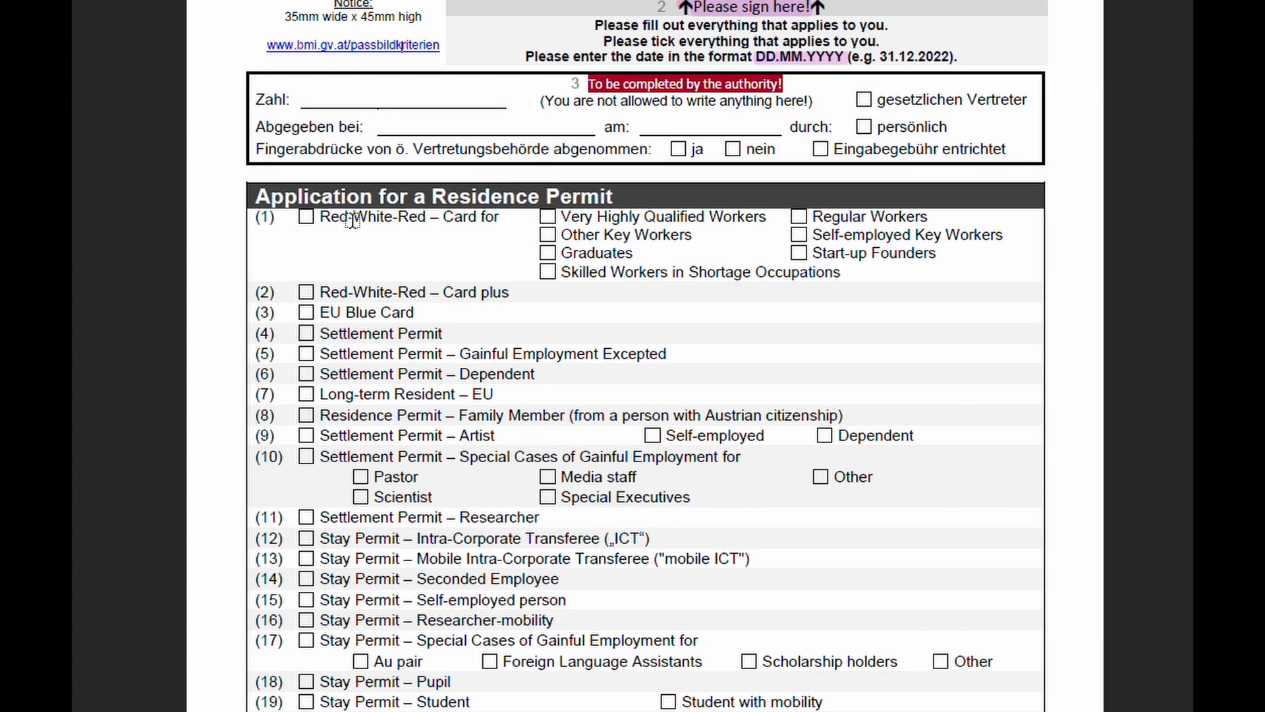
{"action": "scroll", "coordinate": [279, 204], "scroll_direction": "down", "scroll_amount": 2}
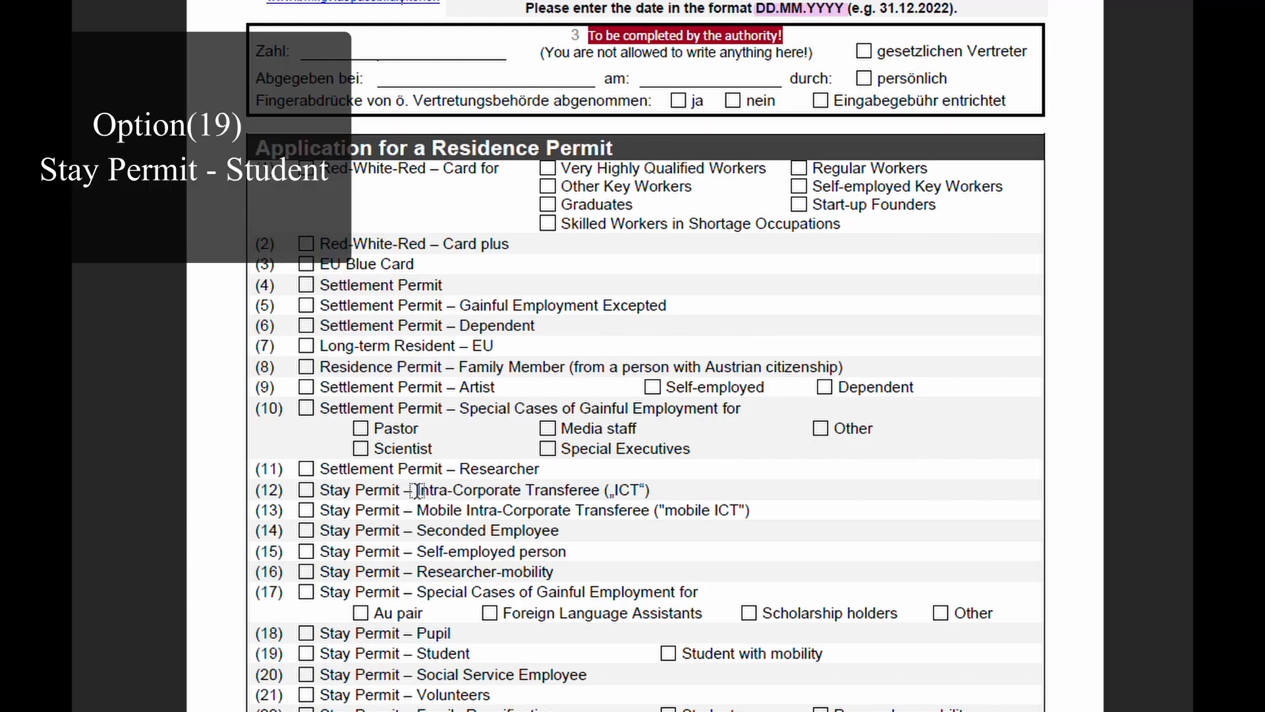
Step: Highlight row (19) 'Stay Permit – Student' and '4 Initial application' in pink
{"action": "left_click_drag", "start_coordinate": [277, 653], "coordinate": [476, 654]}
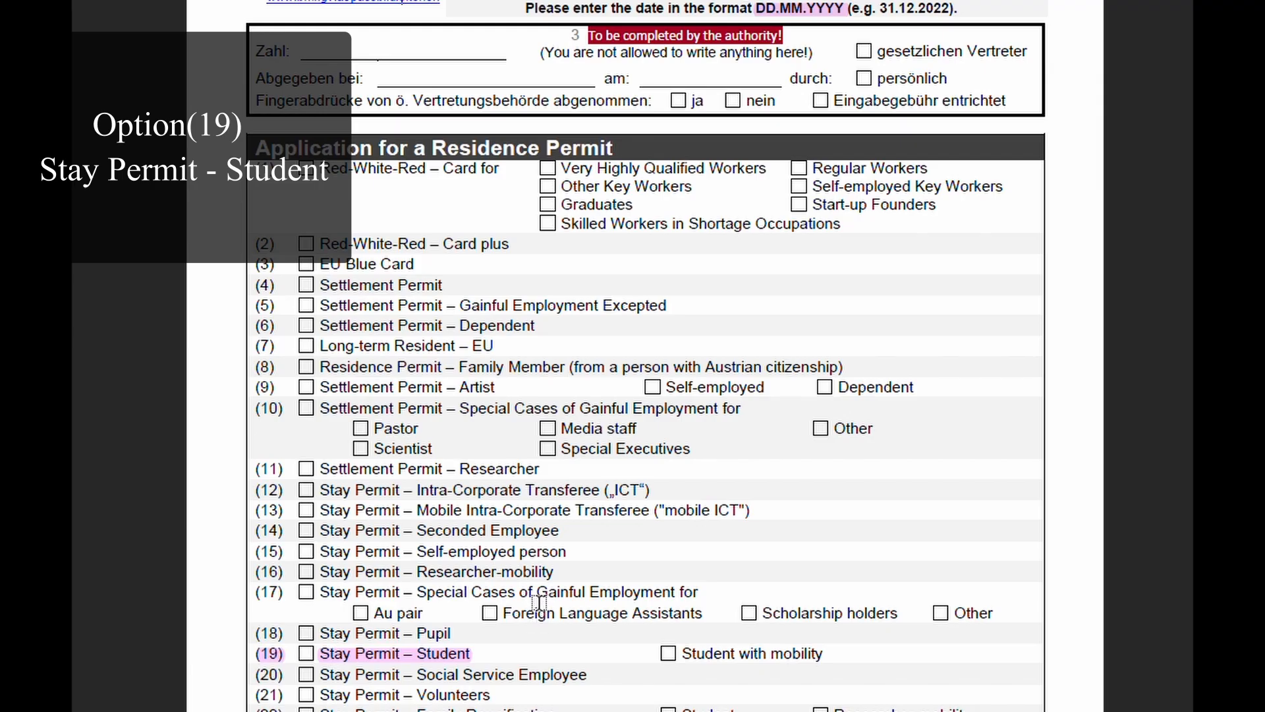
{"action": "scroll", "coordinate": [539, 626], "scroll_direction": "down", "scroll_amount": 2}
{"action": "scroll", "coordinate": [528, 574], "scroll_direction": "down", "scroll_amount": 2}
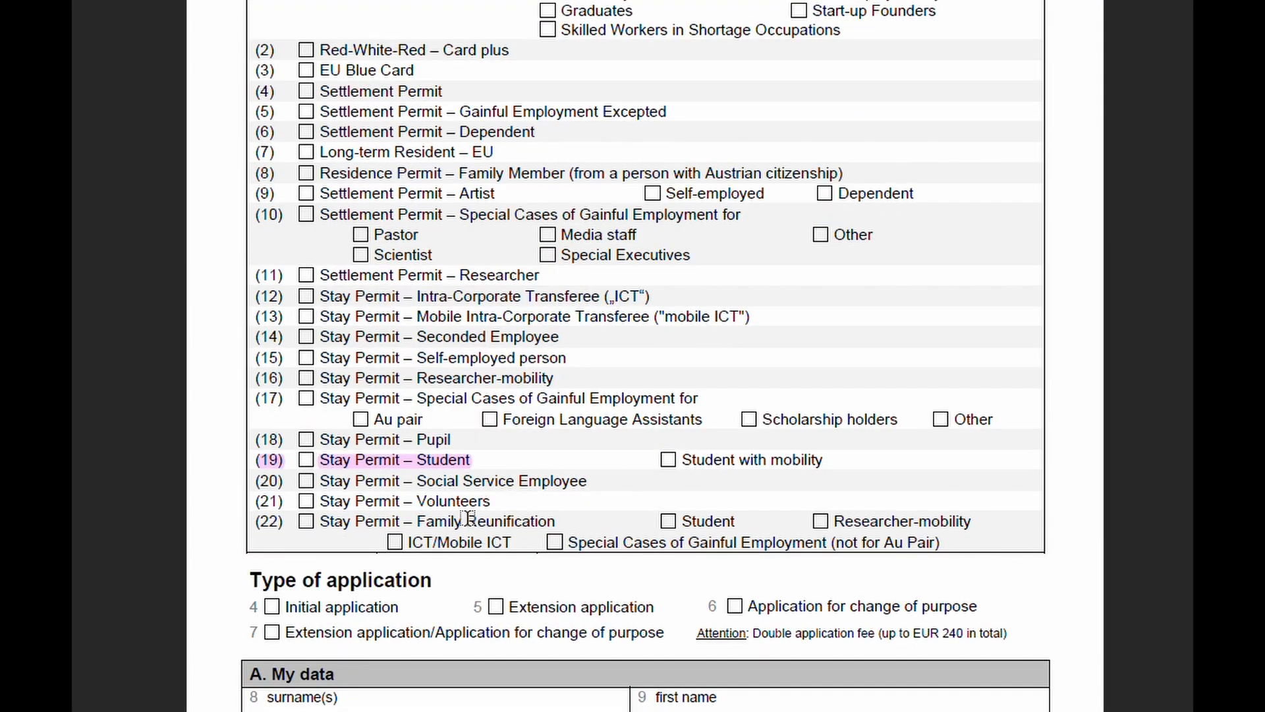
{"action": "scroll", "coordinate": [471, 522], "scroll_direction": "up", "scroll_amount": 2}
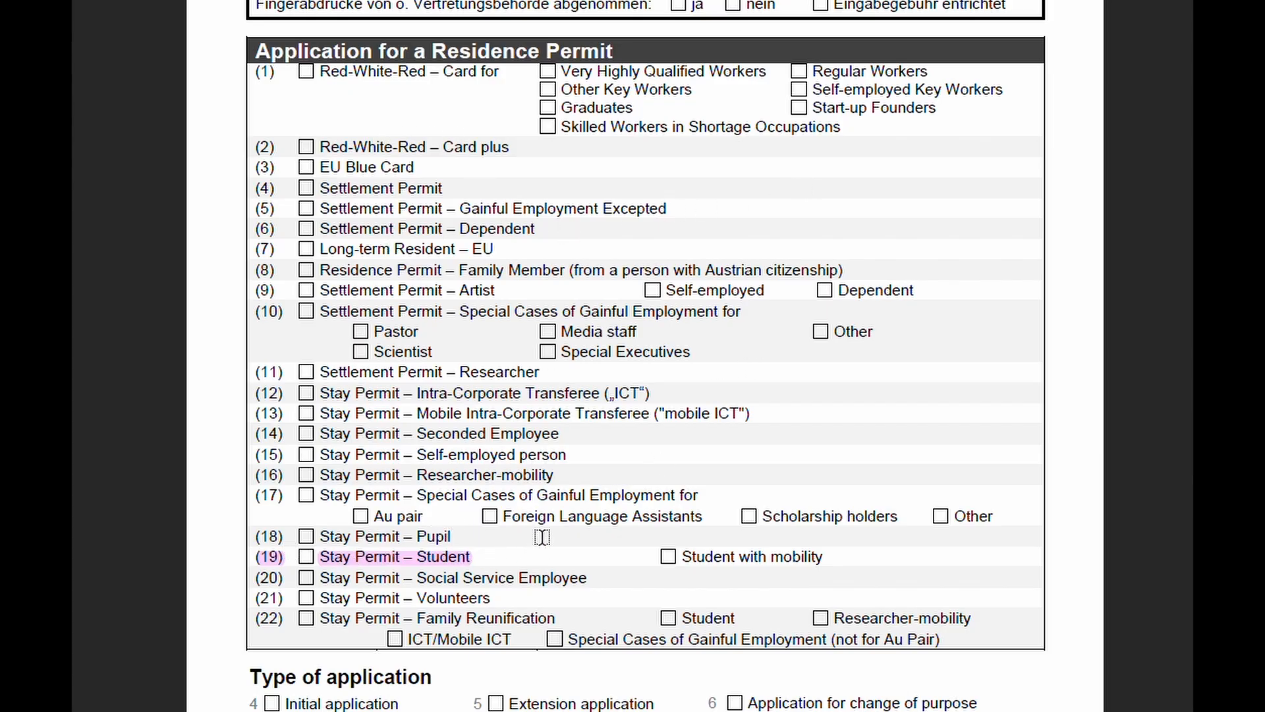
{"action": "scroll", "coordinate": [569, 432], "scroll_direction": "down", "scroll_amount": 3}
{"action": "scroll", "coordinate": [568, 425], "scroll_direction": "down", "scroll_amount": 5}
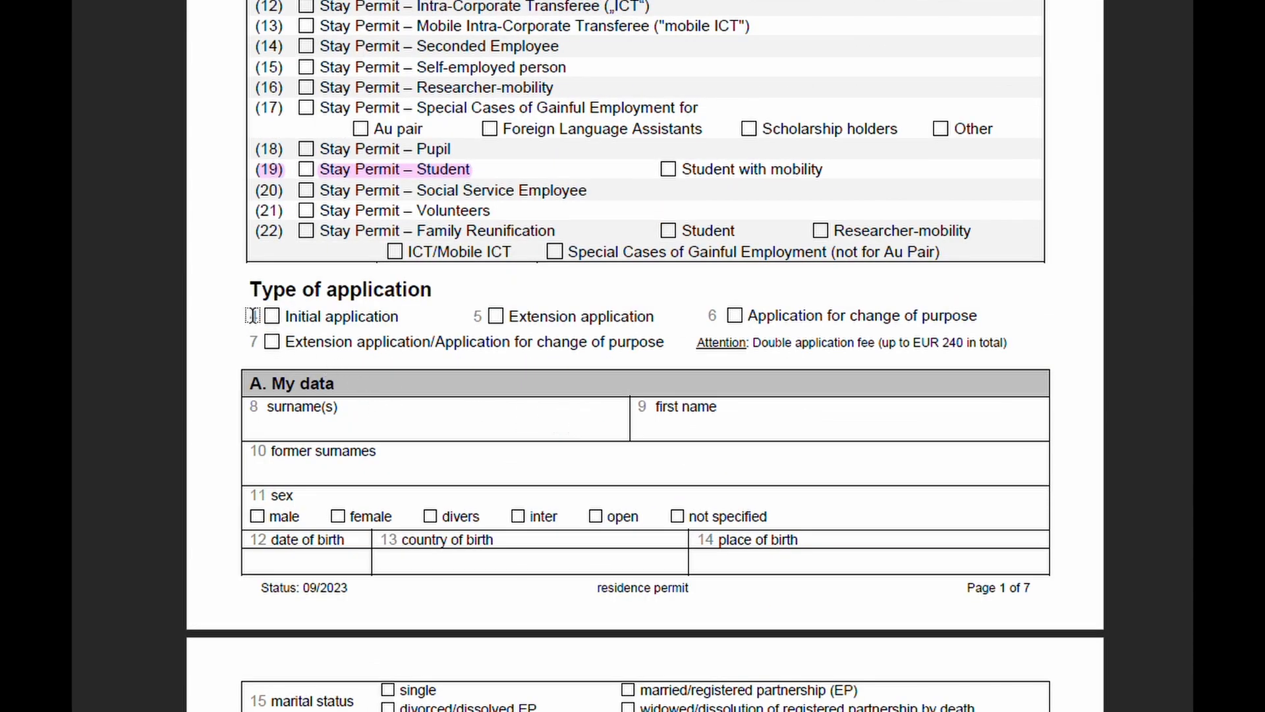
{"action": "left_click_drag", "start_coordinate": [253, 316], "coordinate": [400, 317]}
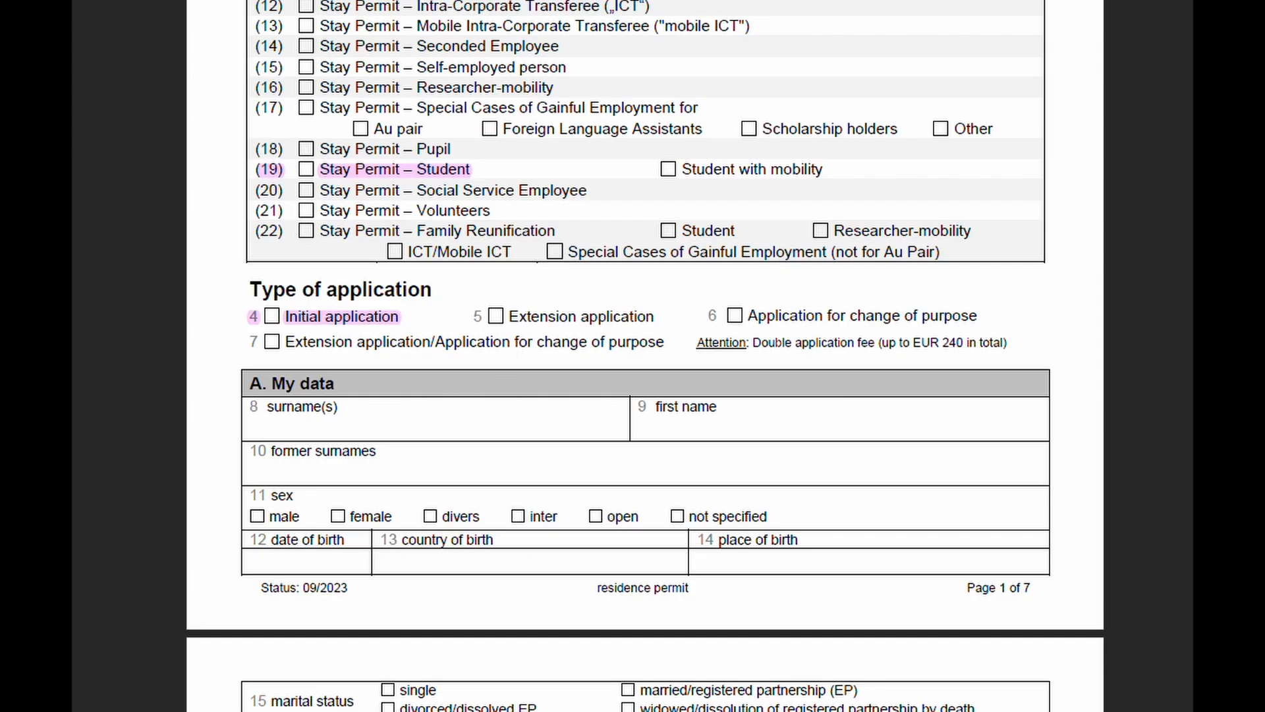
{"action": "scroll", "coordinate": [455, 267], "scroll_direction": "up", "scroll_amount": 5}
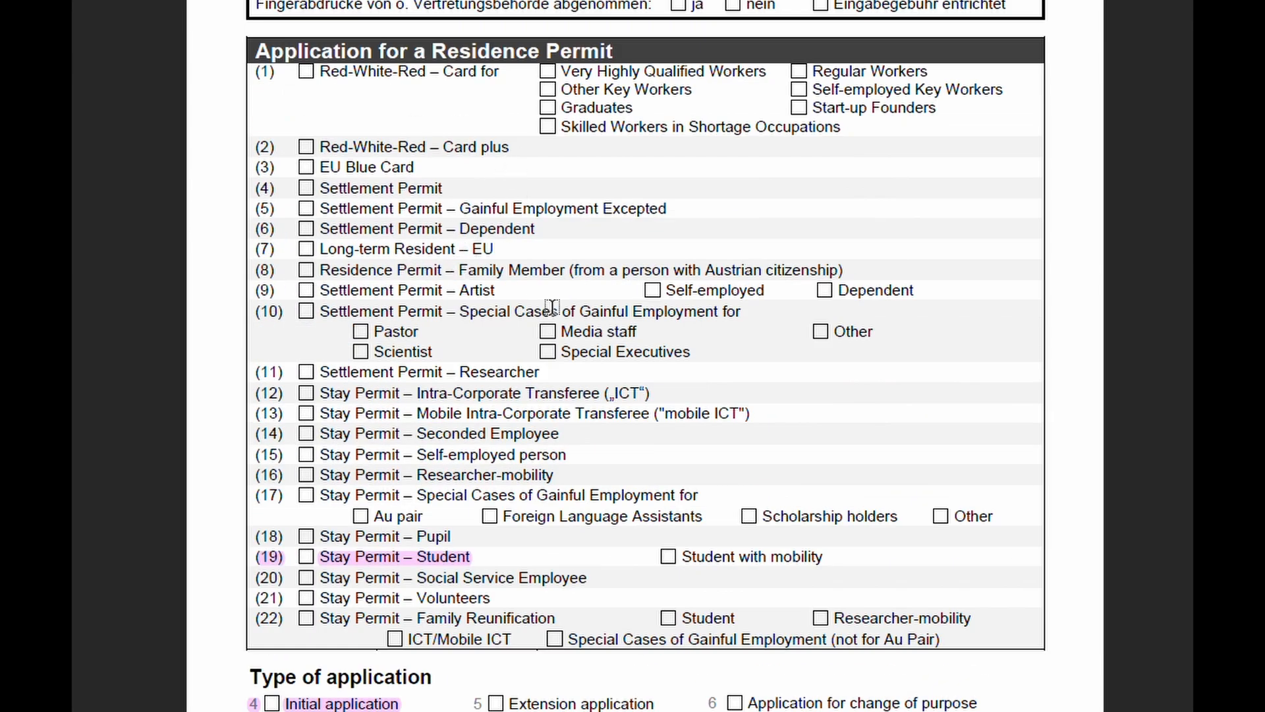
{"action": "scroll", "coordinate": [603, 323], "scroll_direction": "down", "scroll_amount": 3}
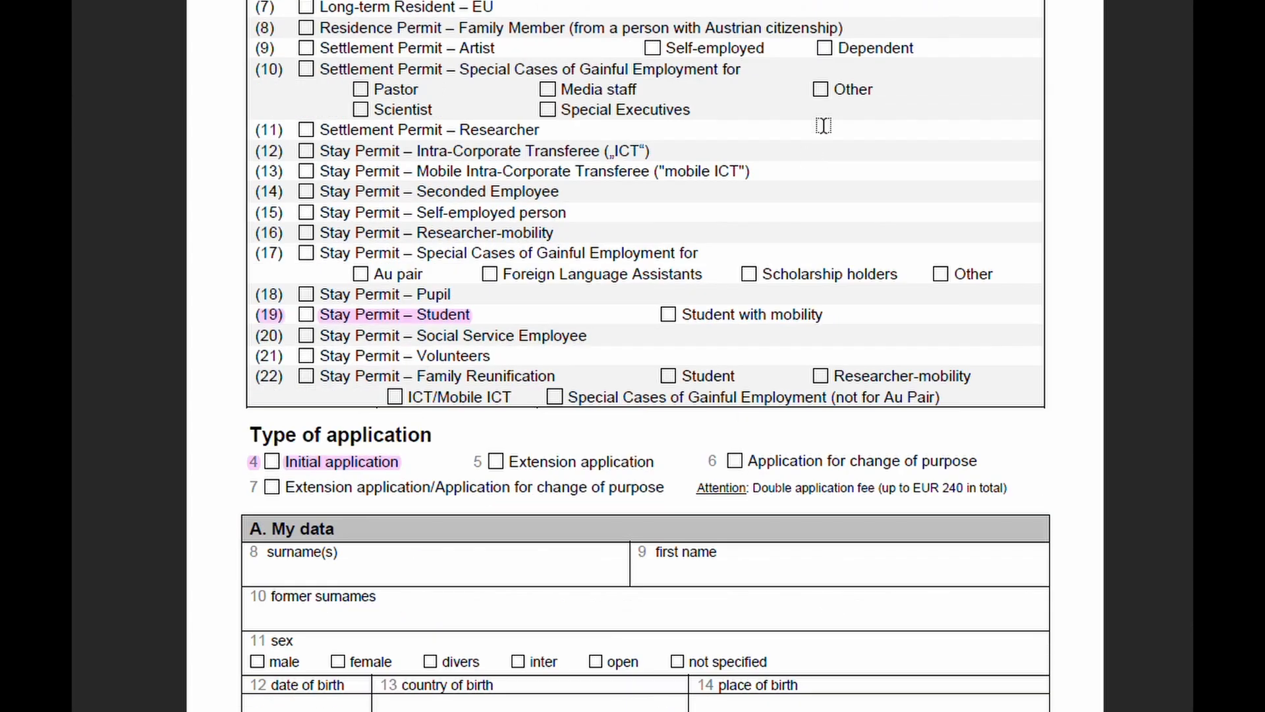
Step: Tick the Initial application box and enter the applicant's surname
{"action": "left_click", "coordinate": [271, 461]}
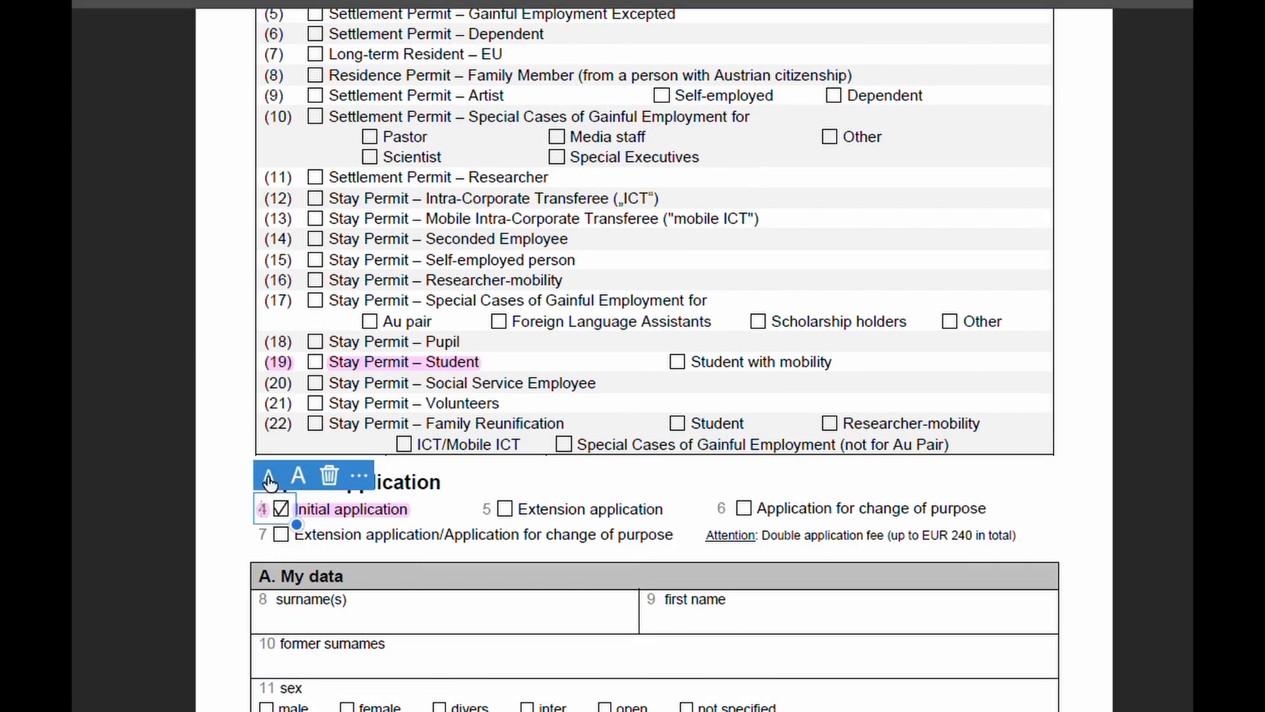
{"action": "scroll", "coordinate": [780, 383], "scroll_direction": "down", "scroll_amount": 2}
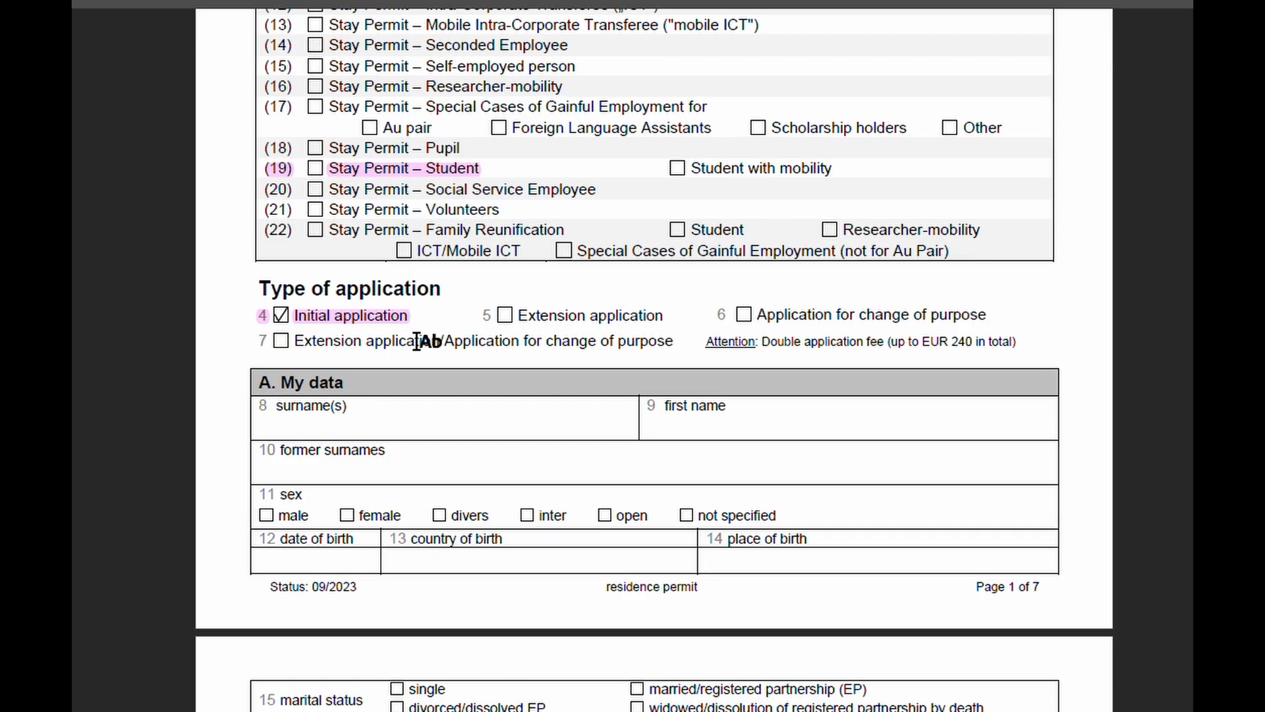
{"action": "left_click", "coordinate": [579, 427]}
{"action": "scroll", "coordinate": [195, 328], "scroll_direction": "down", "scroll_amount": 1}
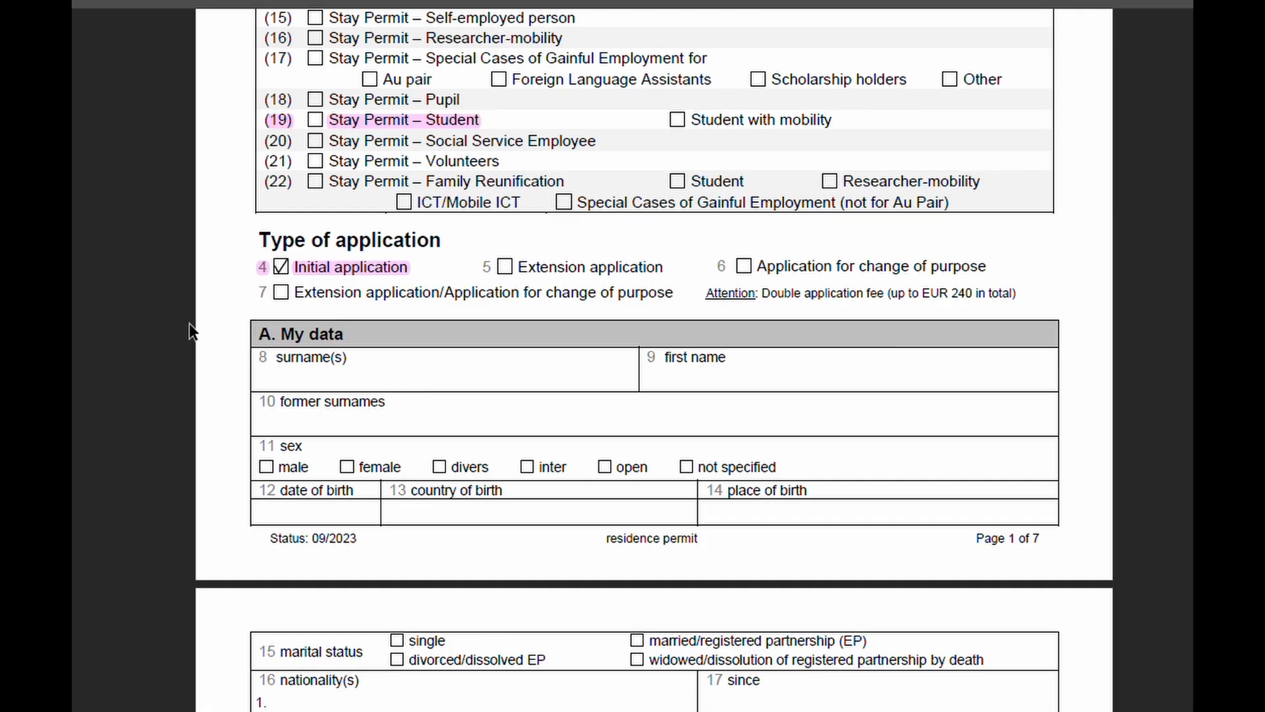
{"action": "left_click", "coordinate": [298, 379]}
{"action": "type", "text": "doe"}
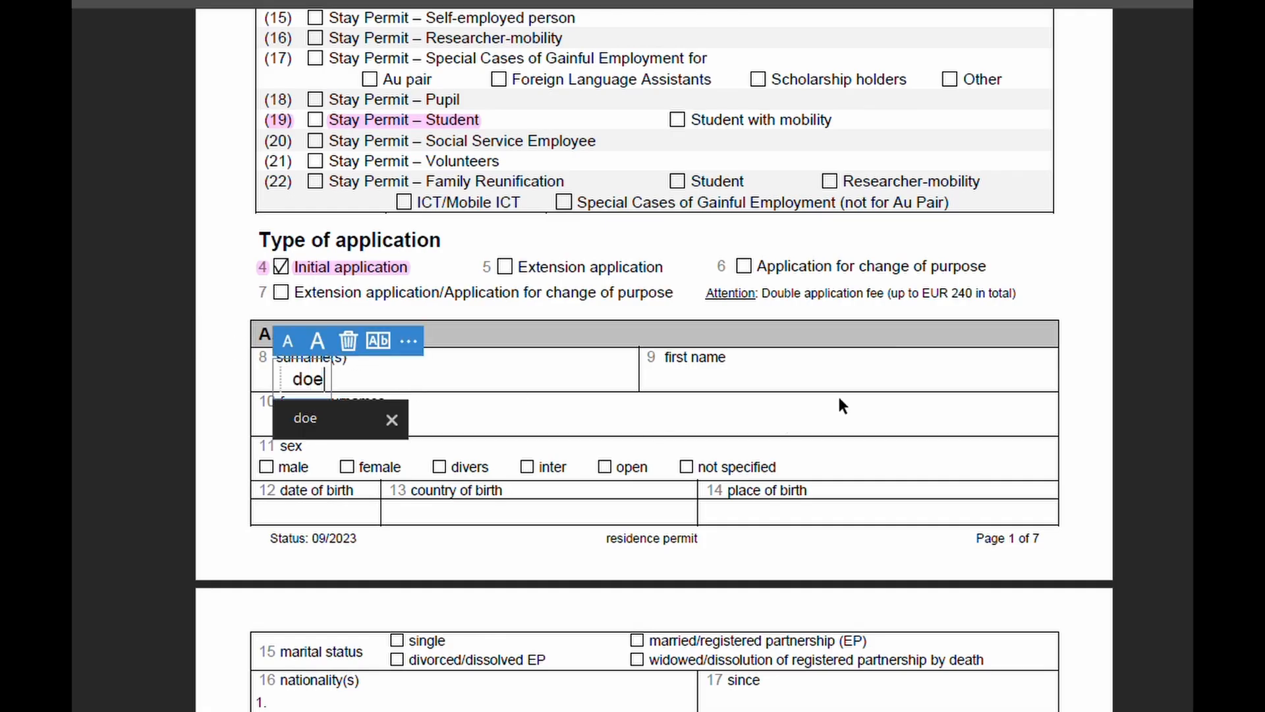
{"action": "left_click", "coordinate": [706, 376]}
Step: Enter the applicant's first name and tick female under sex
{"action": "left_click", "coordinate": [690, 379]}
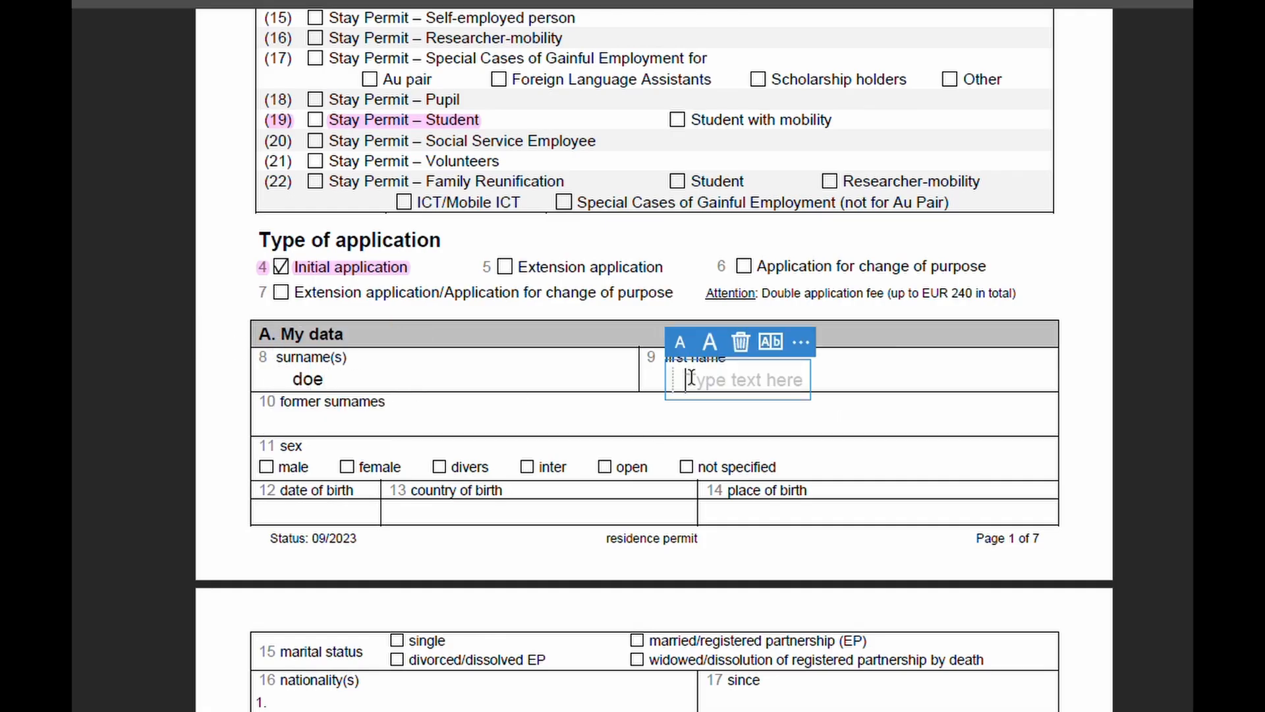
{"action": "type", "text": "jane"}
{"action": "left_click", "coordinate": [498, 494]}
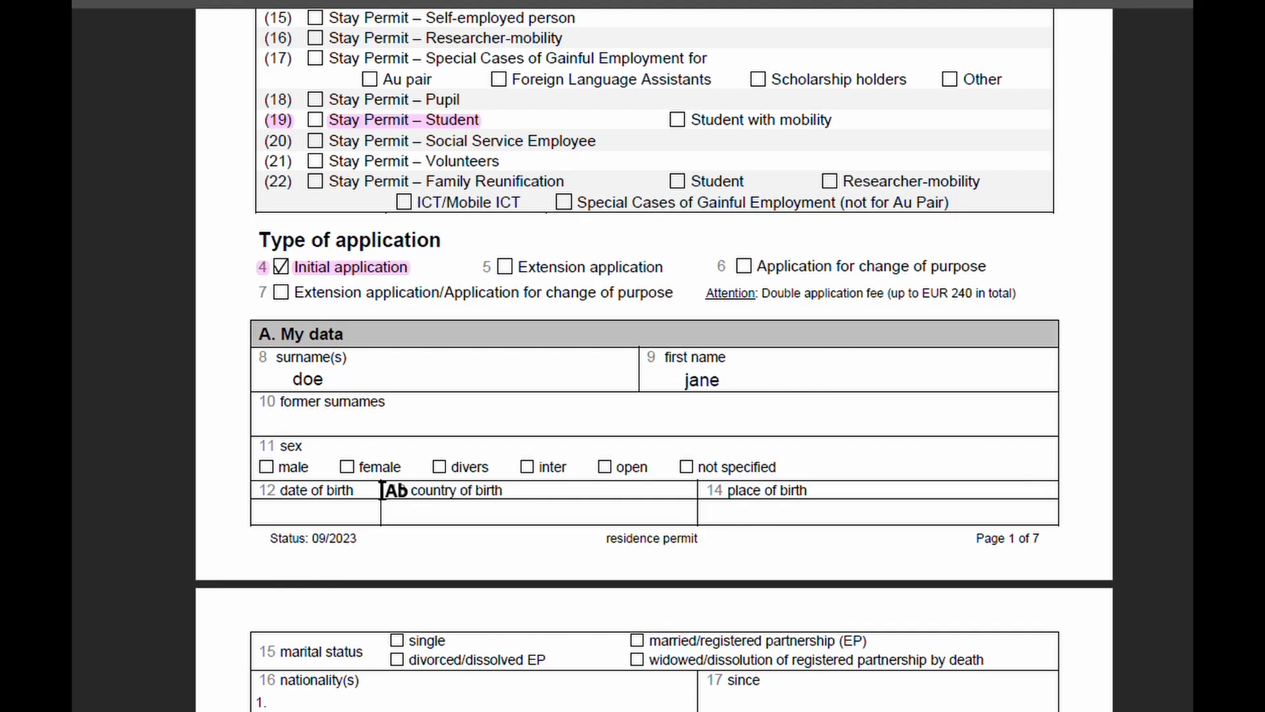
{"action": "left_click", "coordinate": [347, 466]}
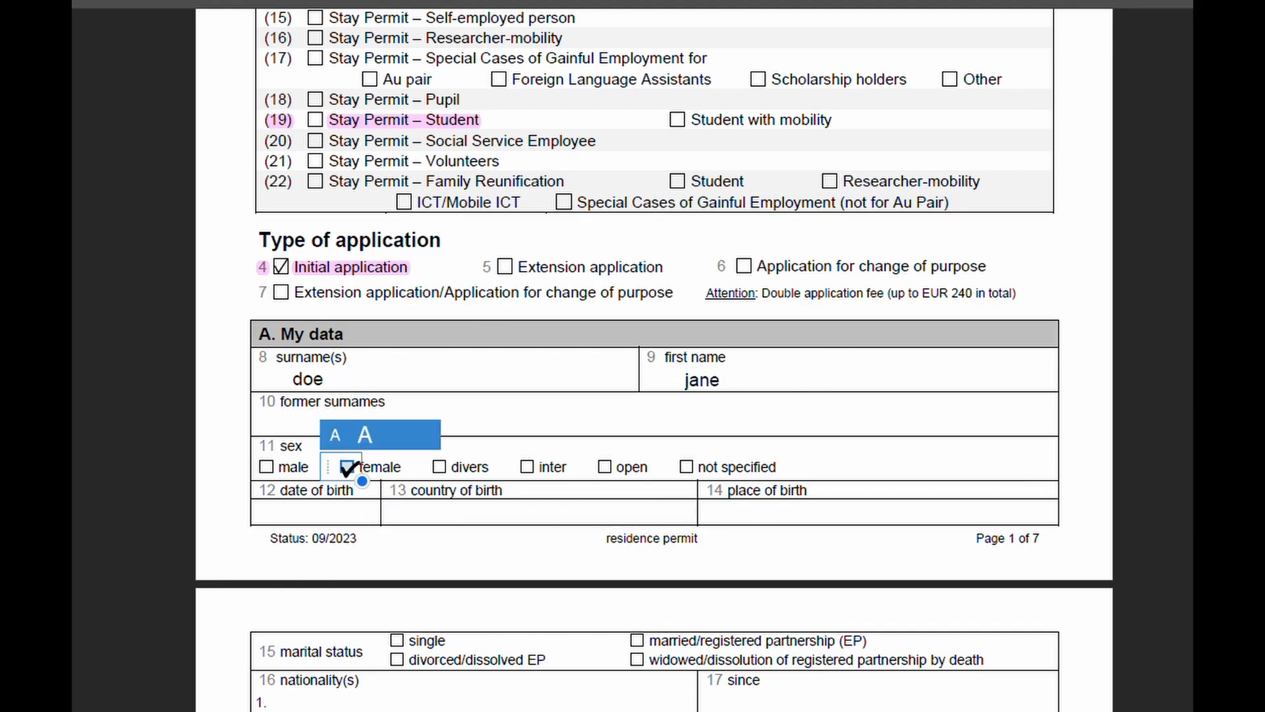
{"action": "scroll", "coordinate": [863, 424], "scroll_direction": "down", "scroll_amount": 2}
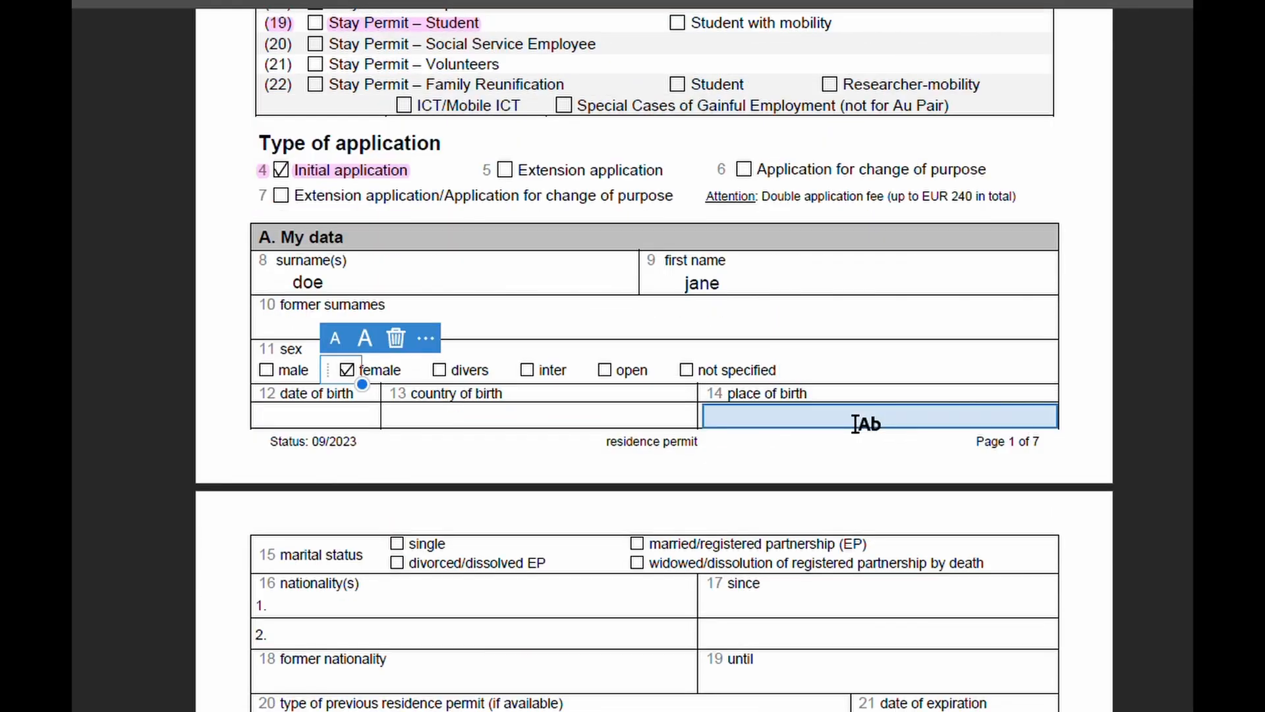
Step: Enter date of birth dd.mm.yyyy, country of birth india, and place of birth delhi
{"action": "left_click", "coordinate": [375, 419]}
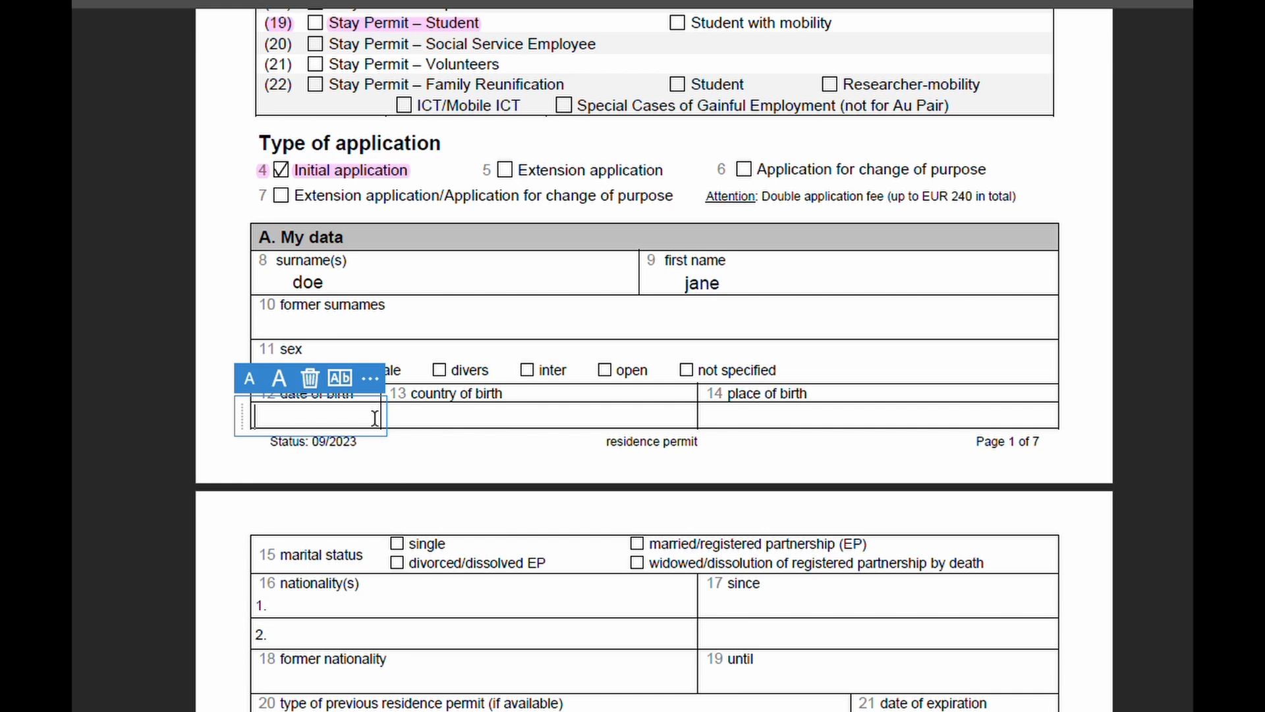
{"action": "type", "text": "dd.mm."}
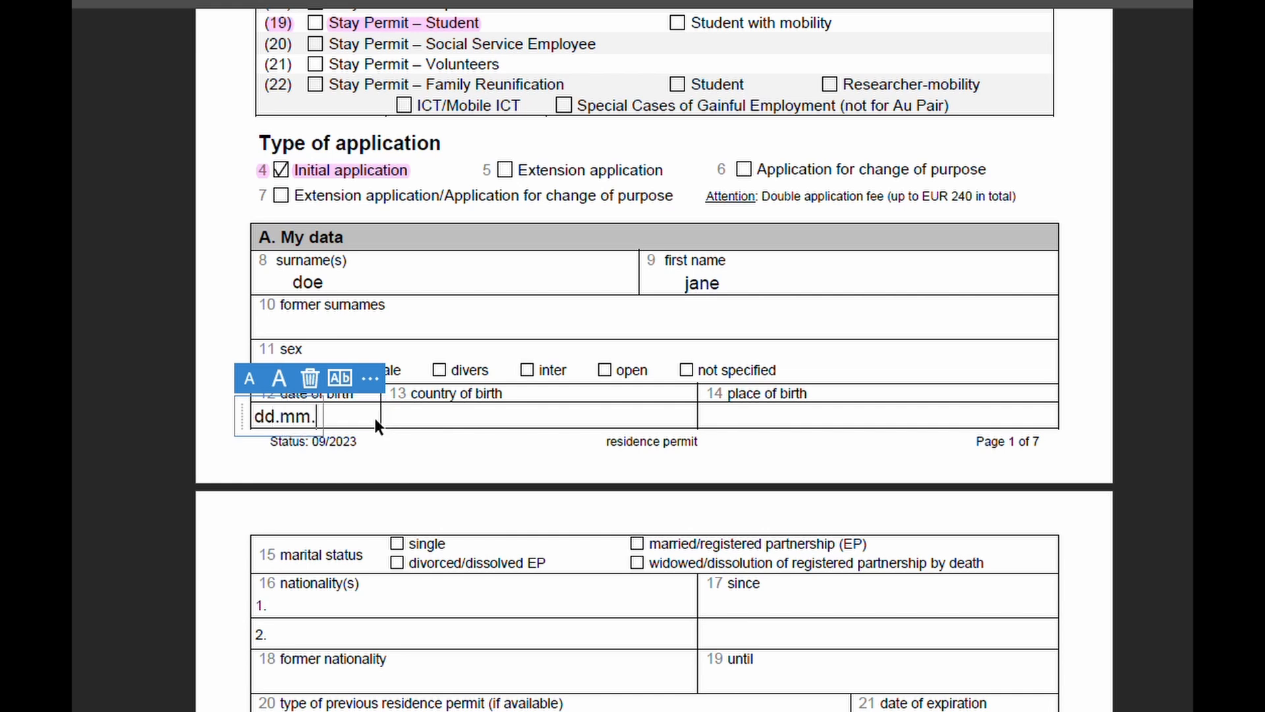
{"action": "type", "text": "yyyy"}
{"action": "left_click", "coordinate": [425, 416]}
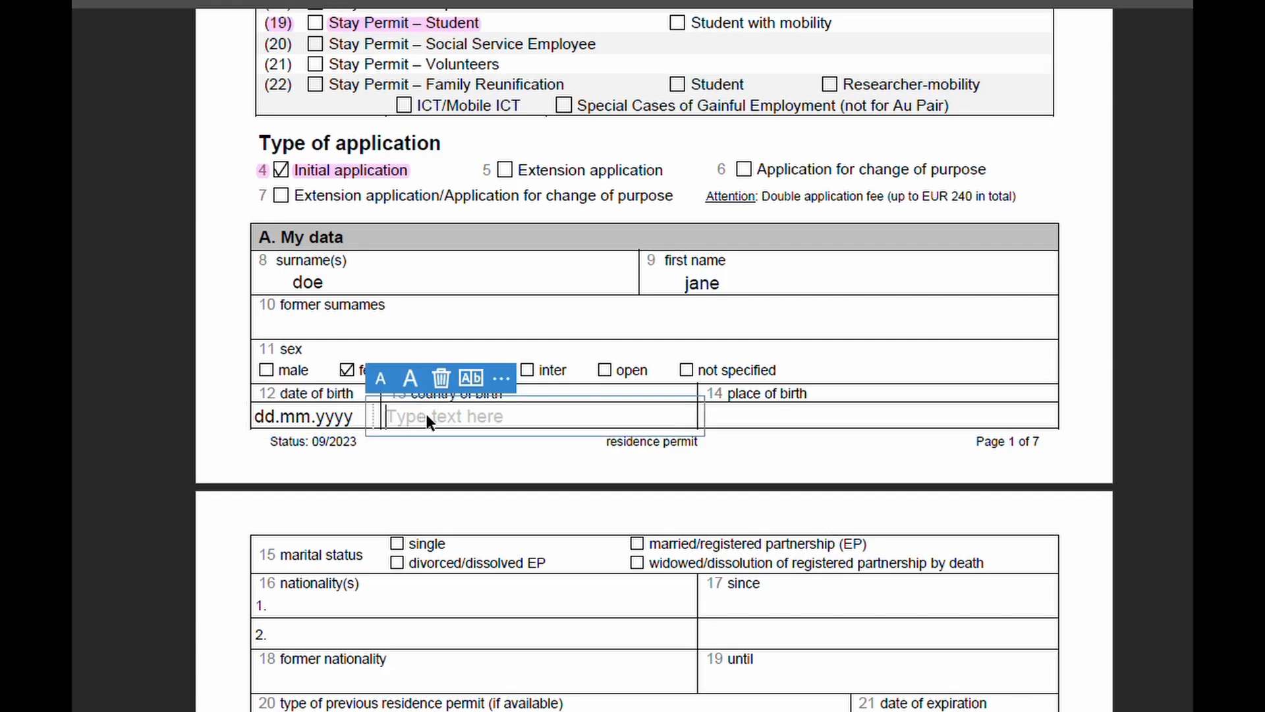
{"action": "type", "text": "india"}
{"action": "left_click", "coordinate": [738, 422]}
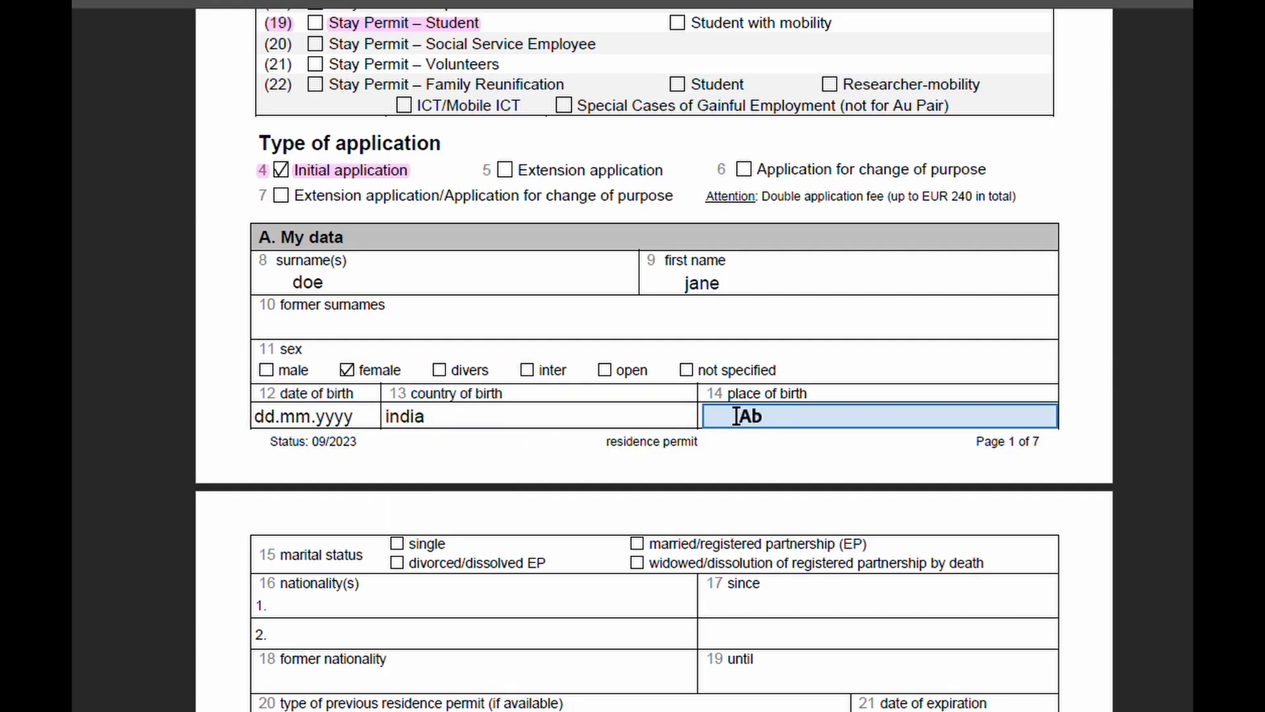
{"action": "type", "text": "delhi"}
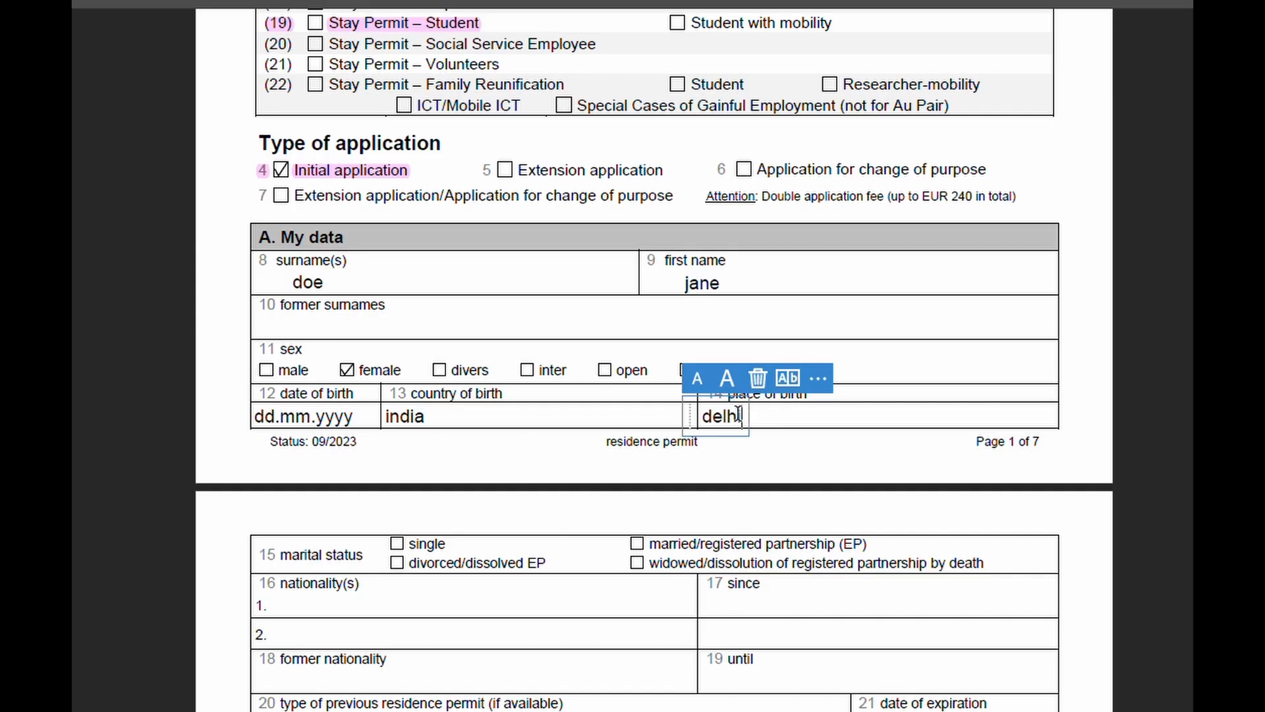
{"action": "left_click", "coordinate": [885, 515]}
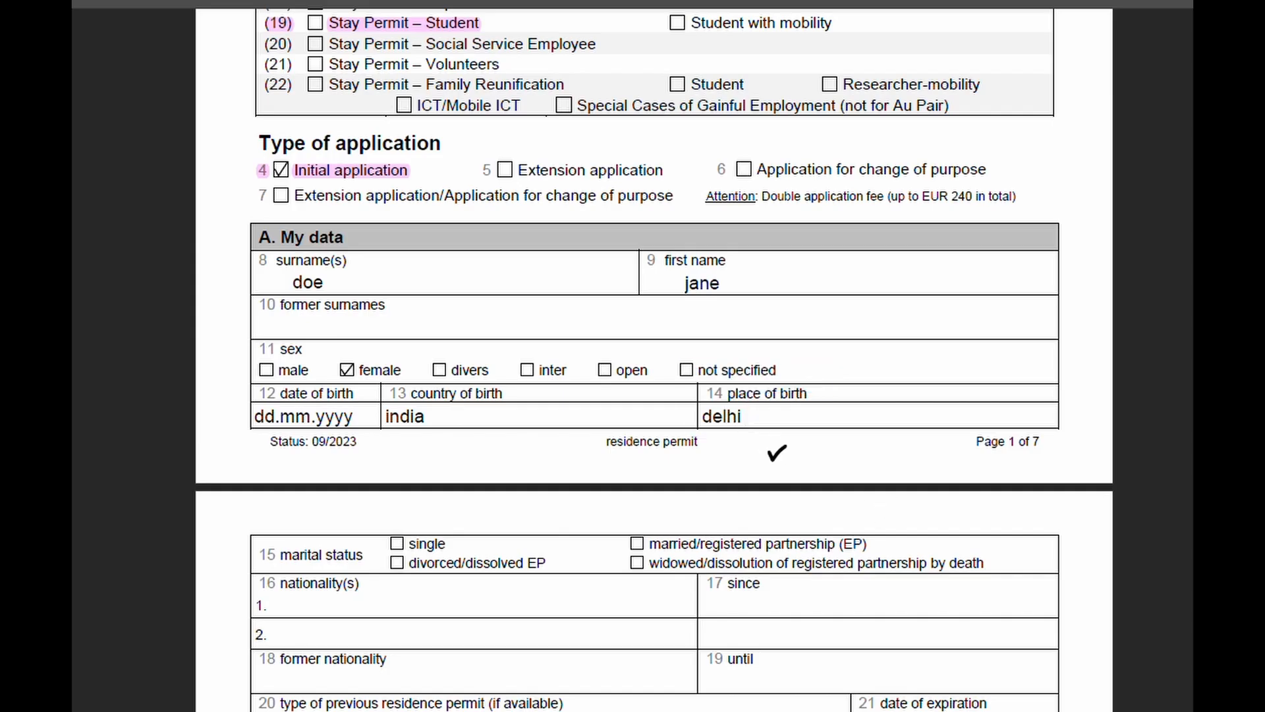
{"action": "scroll", "coordinate": [758, 446], "scroll_direction": "down", "scroll_amount": 2}
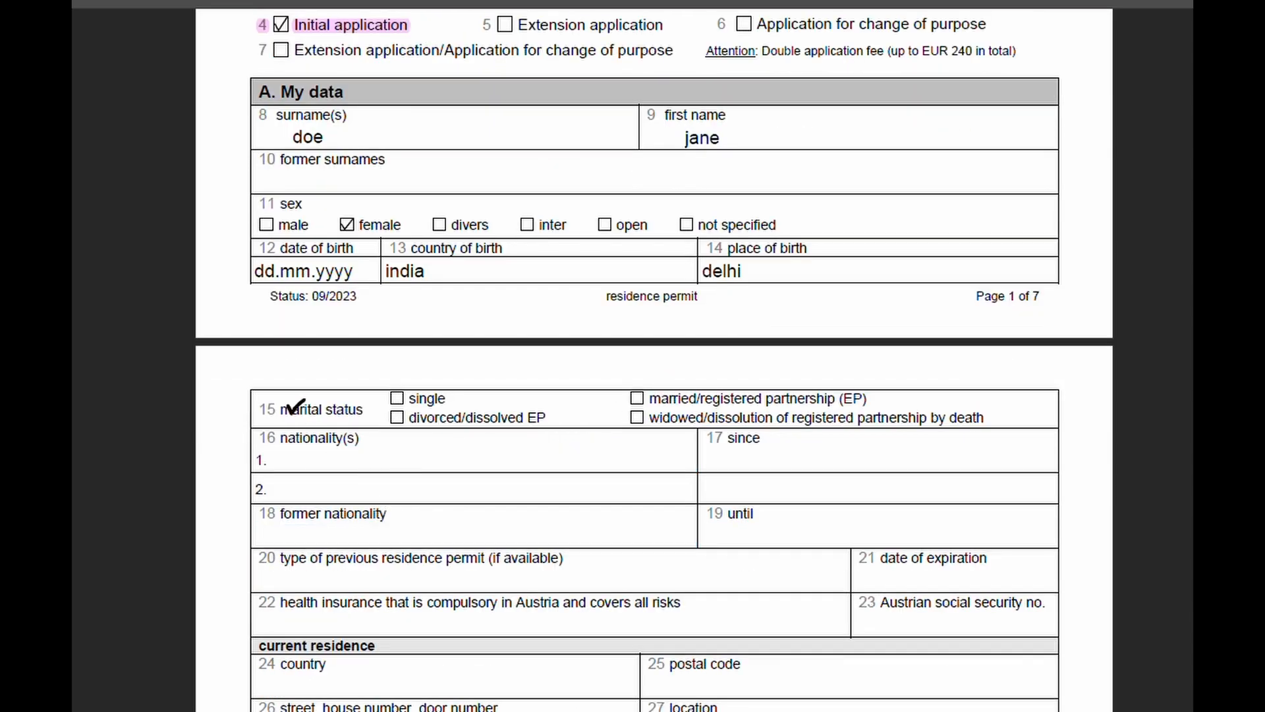
Step: Place a checkmark in the 'single' marital status box
{"action": "left_click", "coordinate": [396, 398]}
{"action": "scroll", "coordinate": [457, 393], "scroll_direction": "down", "scroll_amount": 1}
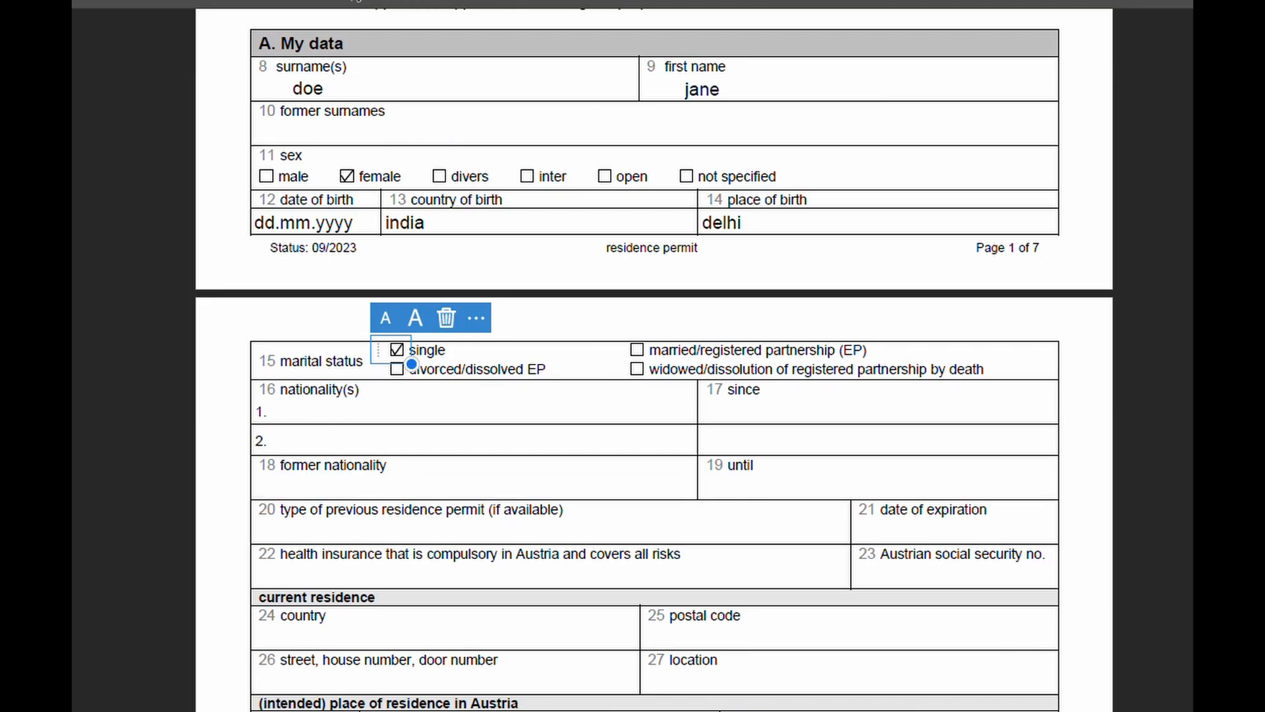
{"action": "left_click", "coordinate": [355, 1]}
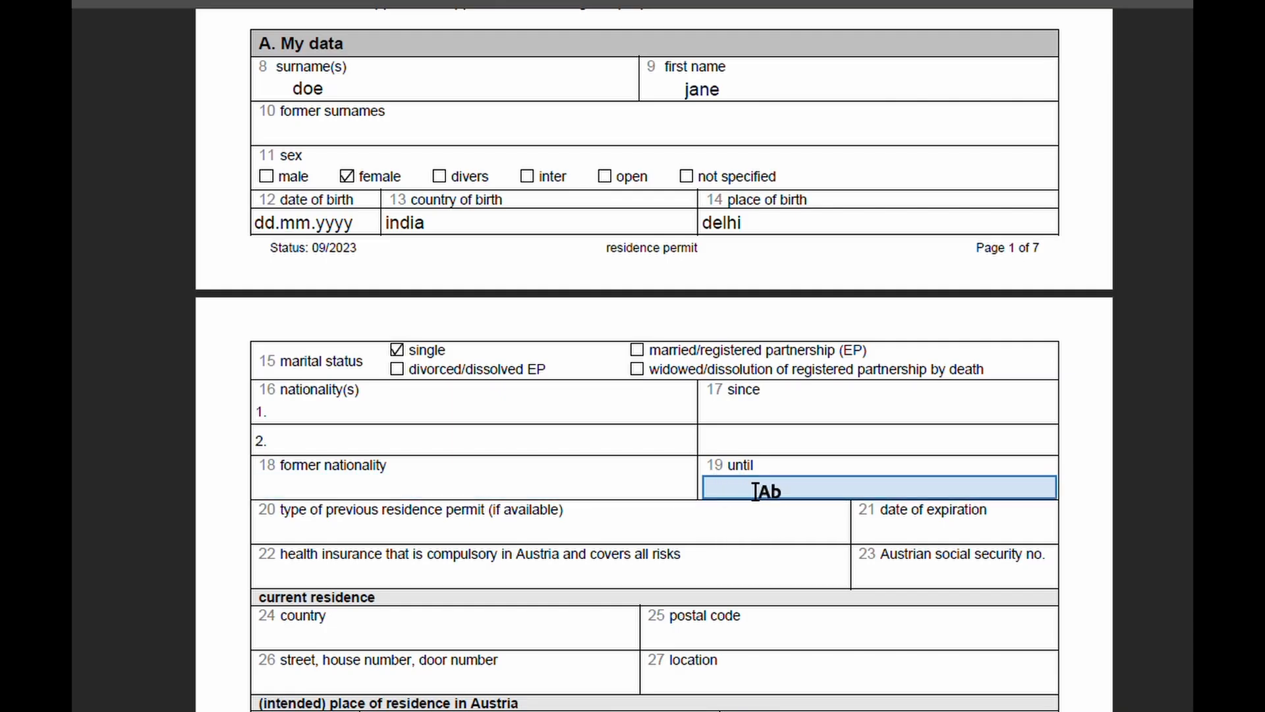
{"action": "scroll", "coordinate": [178, 492], "scroll_direction": "down", "scroll_amount": 3}
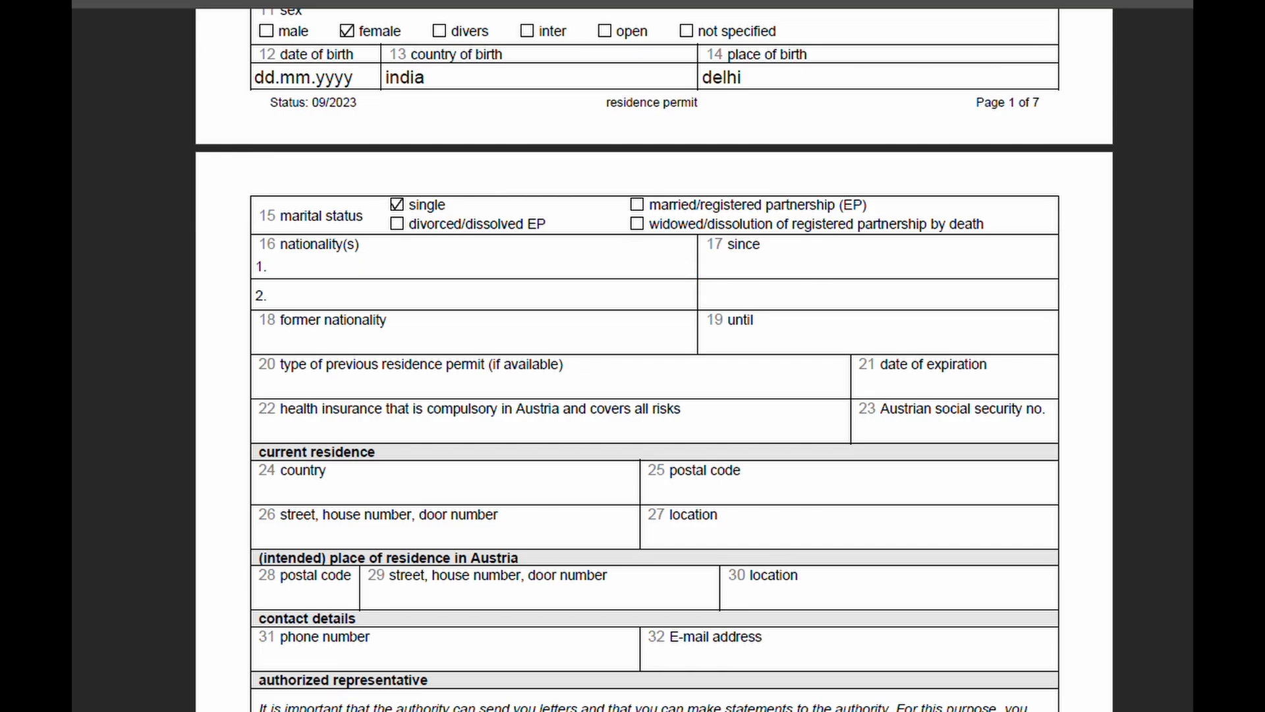
{"action": "scroll", "coordinate": [170, 401], "scroll_direction": "down", "scroll_amount": 1}
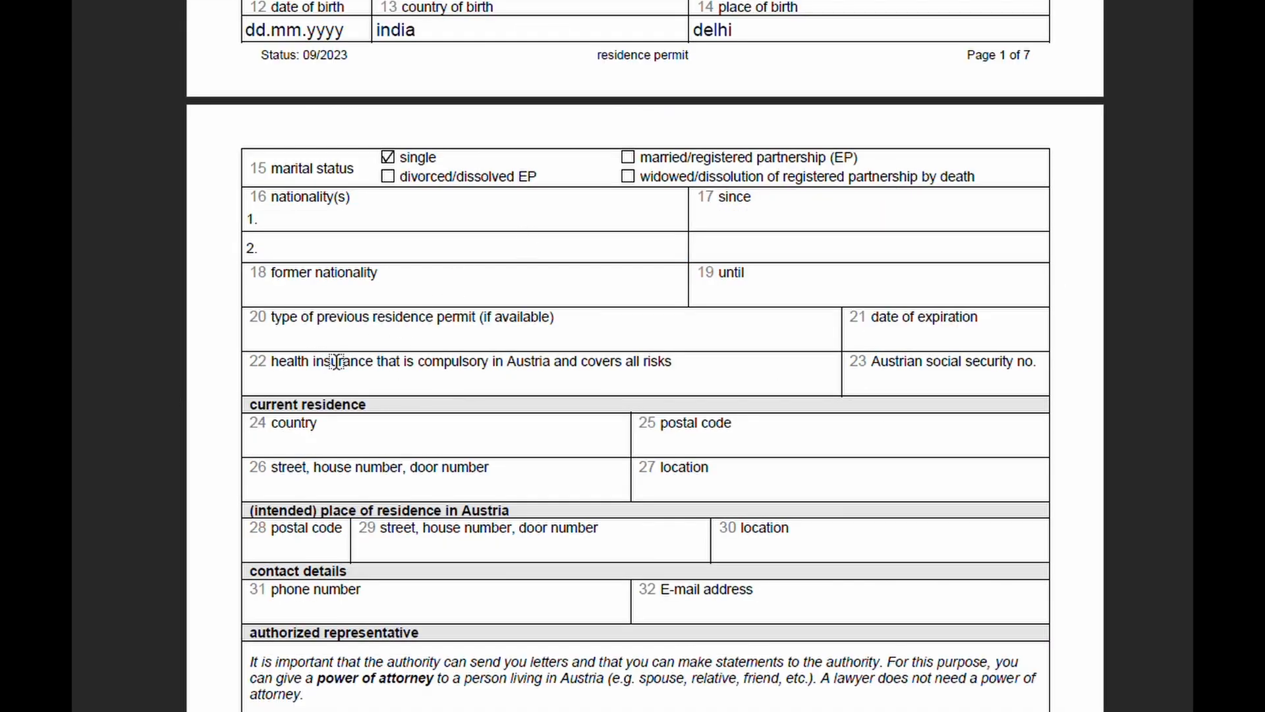
Step: Highlight the field 20 previous residence permit label and field 22 health insurance label
{"action": "left_click_drag", "start_coordinate": [271, 319], "coordinate": [600, 312]}
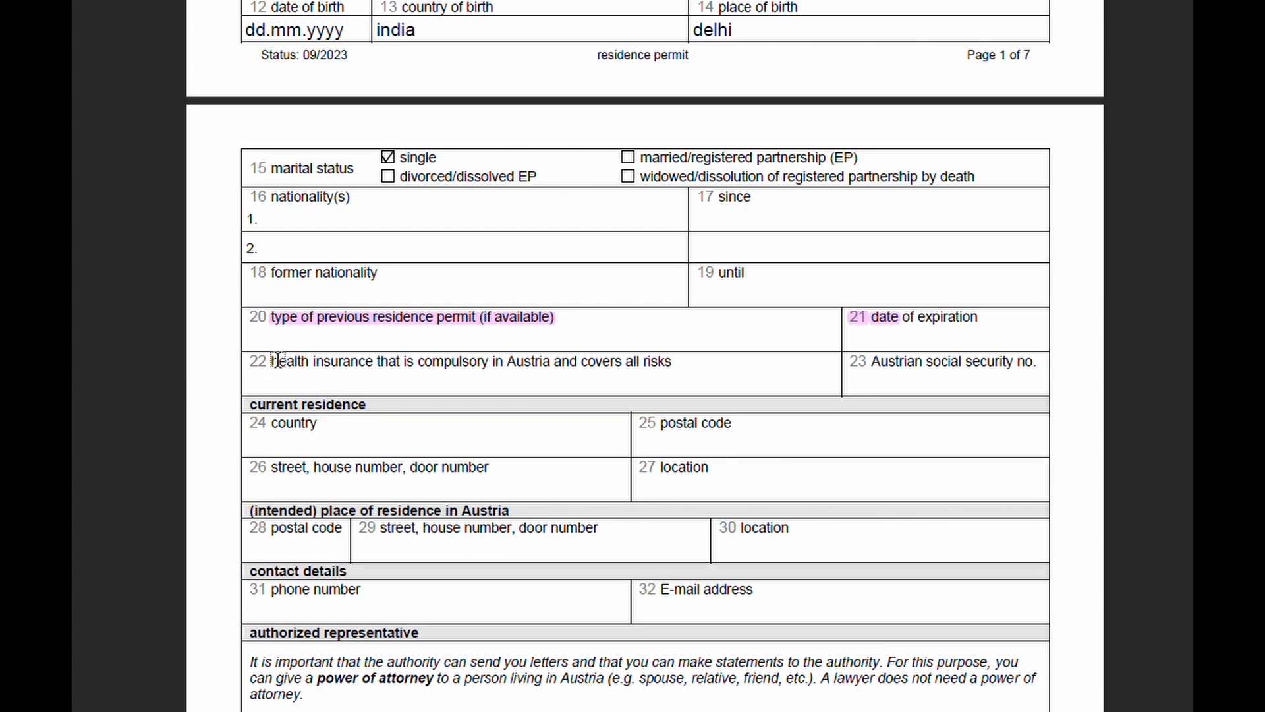
{"action": "left_click_drag", "start_coordinate": [272, 361], "coordinate": [651, 361]}
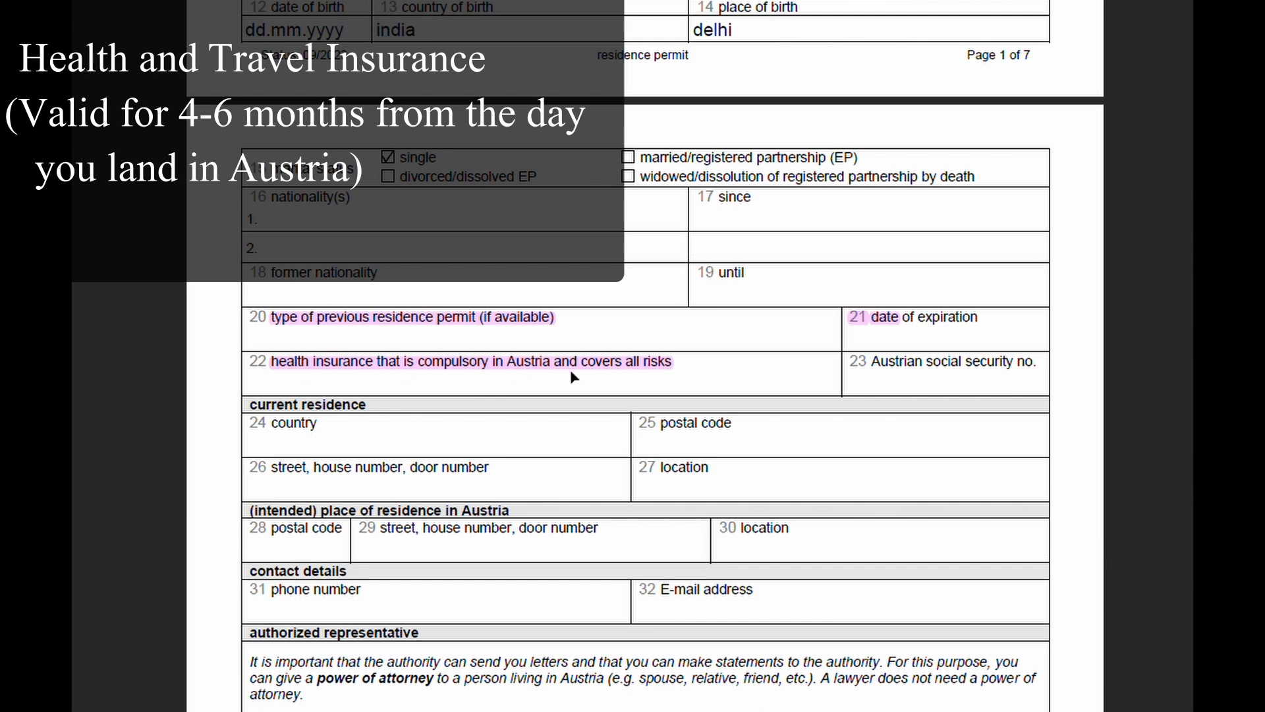
{"action": "scroll", "coordinate": [619, 384], "scroll_direction": "down", "scroll_amount": 3}
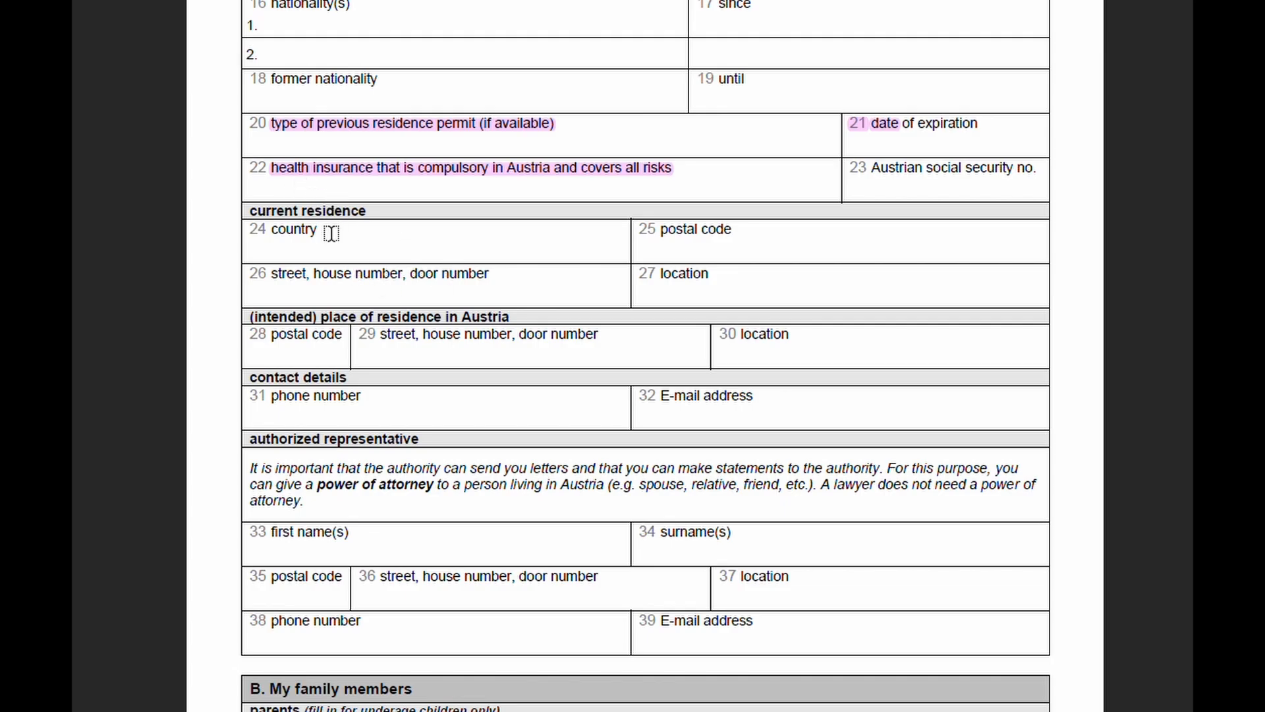
Step: Enter india in field 24 and 'where you currently reside (india or wherever)' in field 25
{"action": "scroll", "coordinate": [329, 232], "scroll_direction": "down", "scroll_amount": 1}
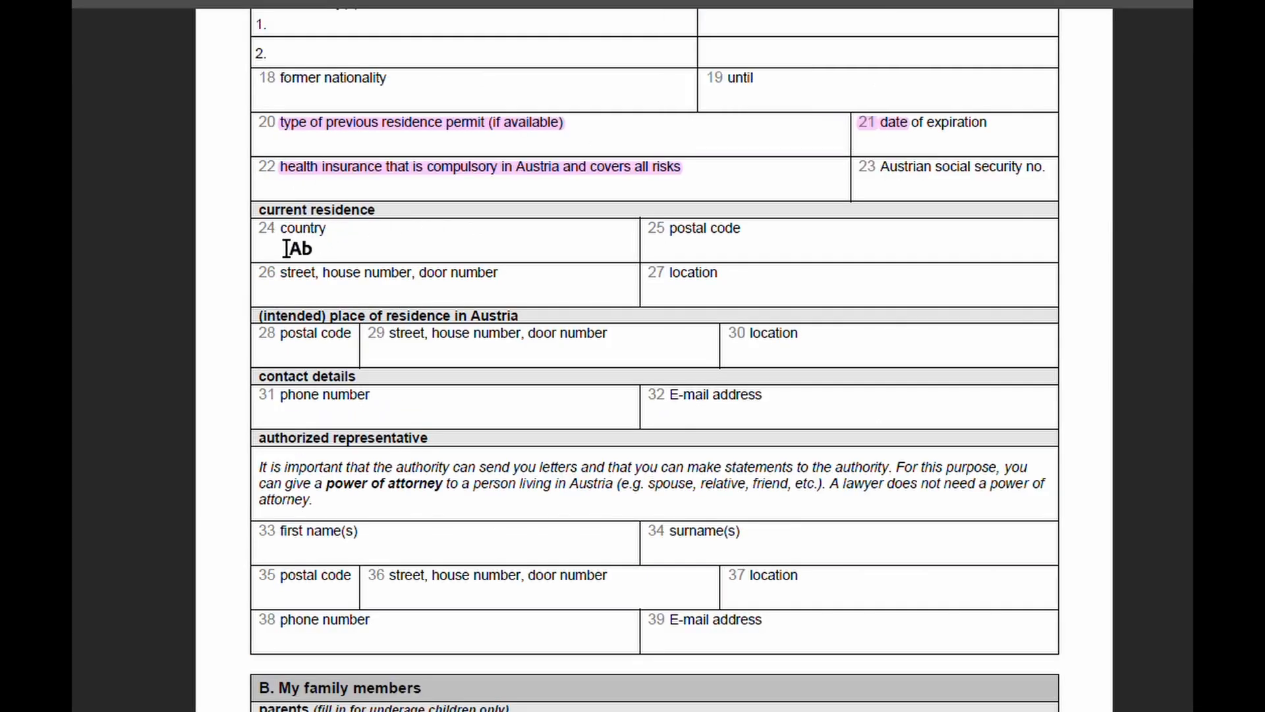
{"action": "left_click", "coordinate": [291, 199]}
{"action": "type", "text": "india"}
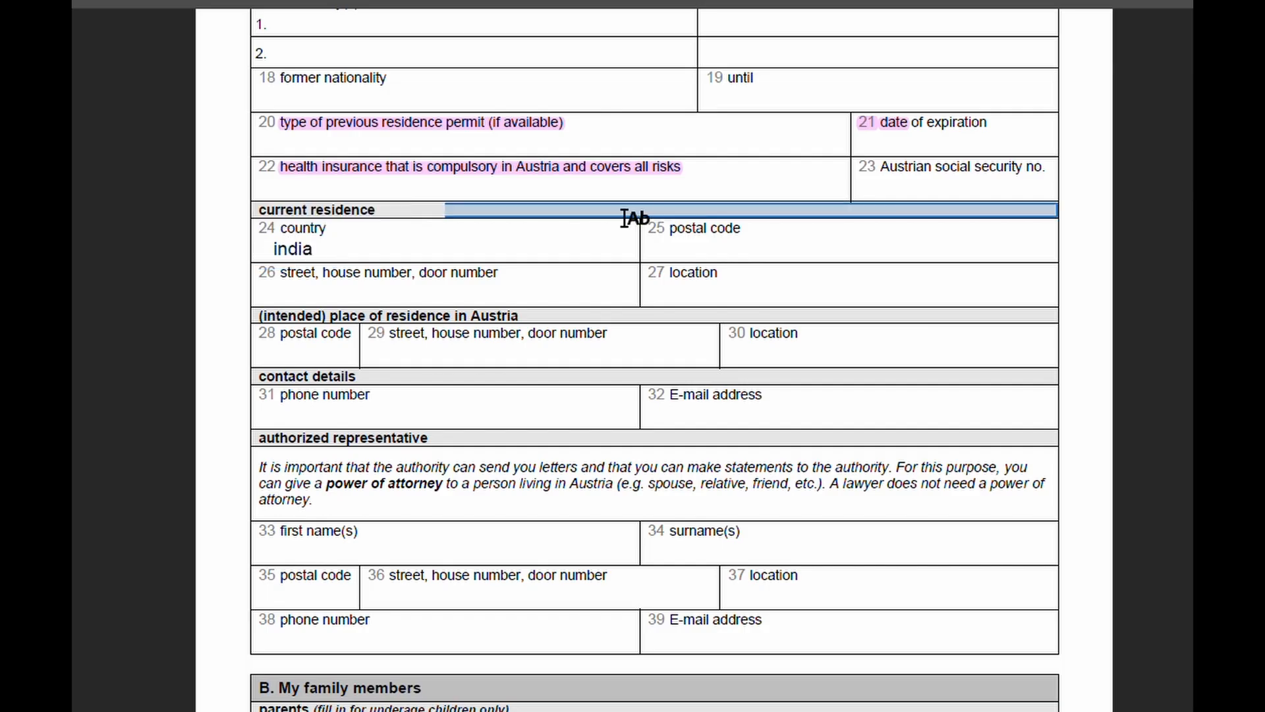
{"action": "left_click", "coordinate": [691, 248]}
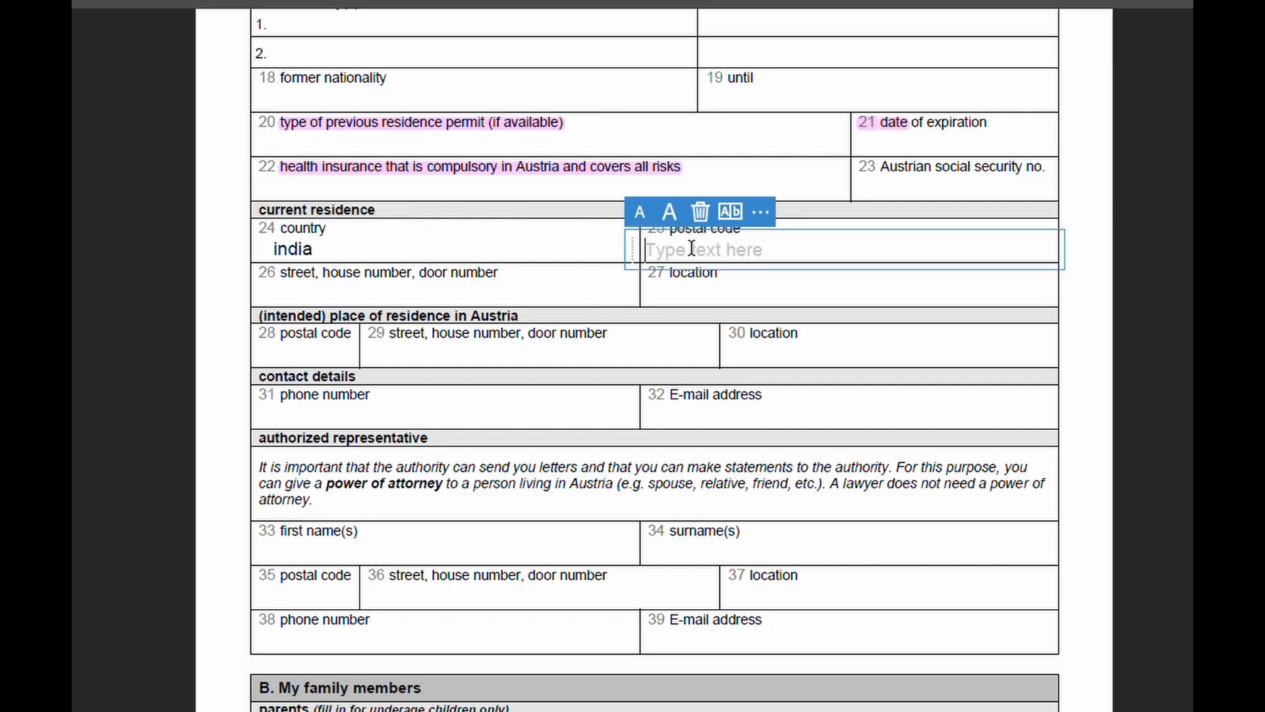
{"action": "type", "text": "w"}
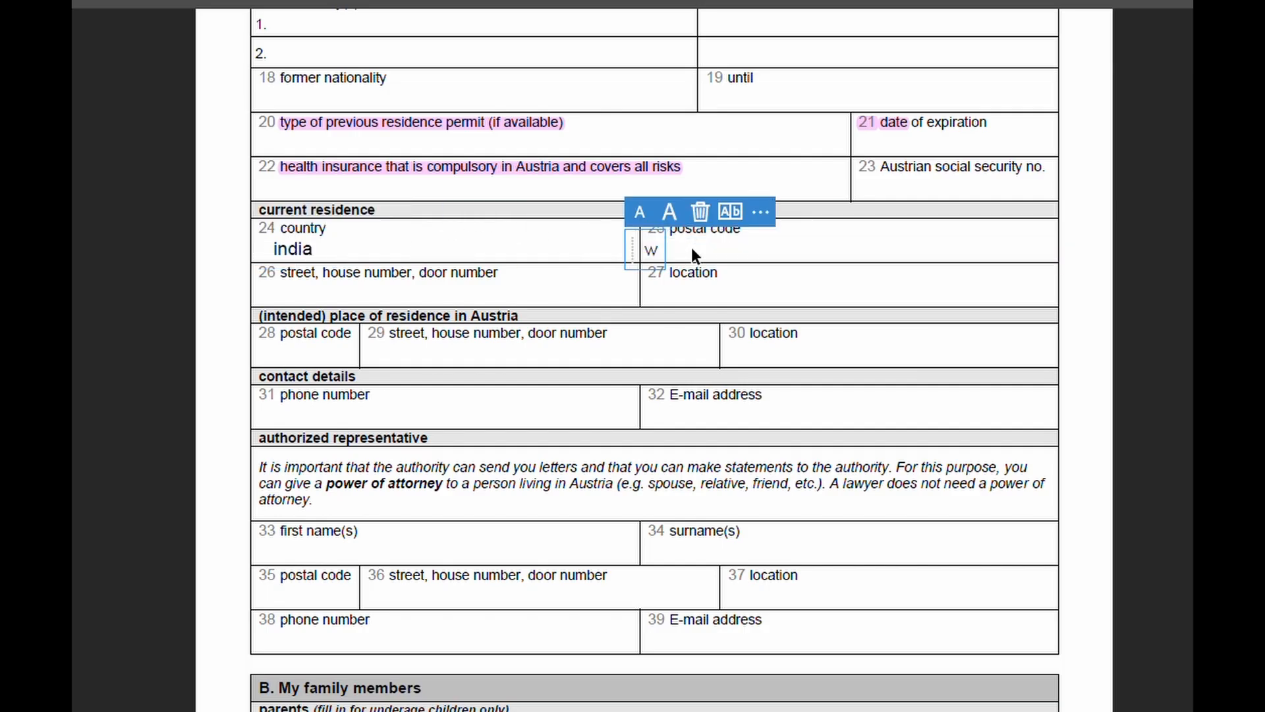
{"action": "key", "text": "BackSpace"}
{"action": "type", "text": "curre"}
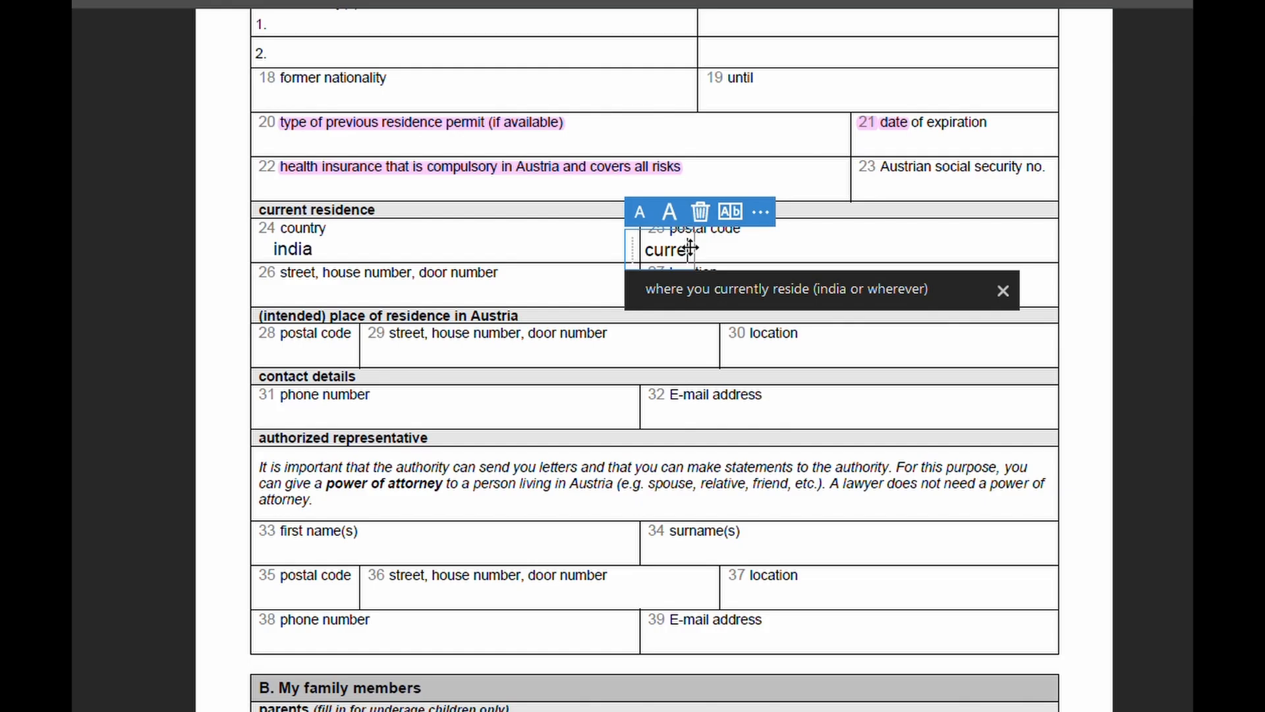
{"action": "left_click", "coordinate": [757, 298]}
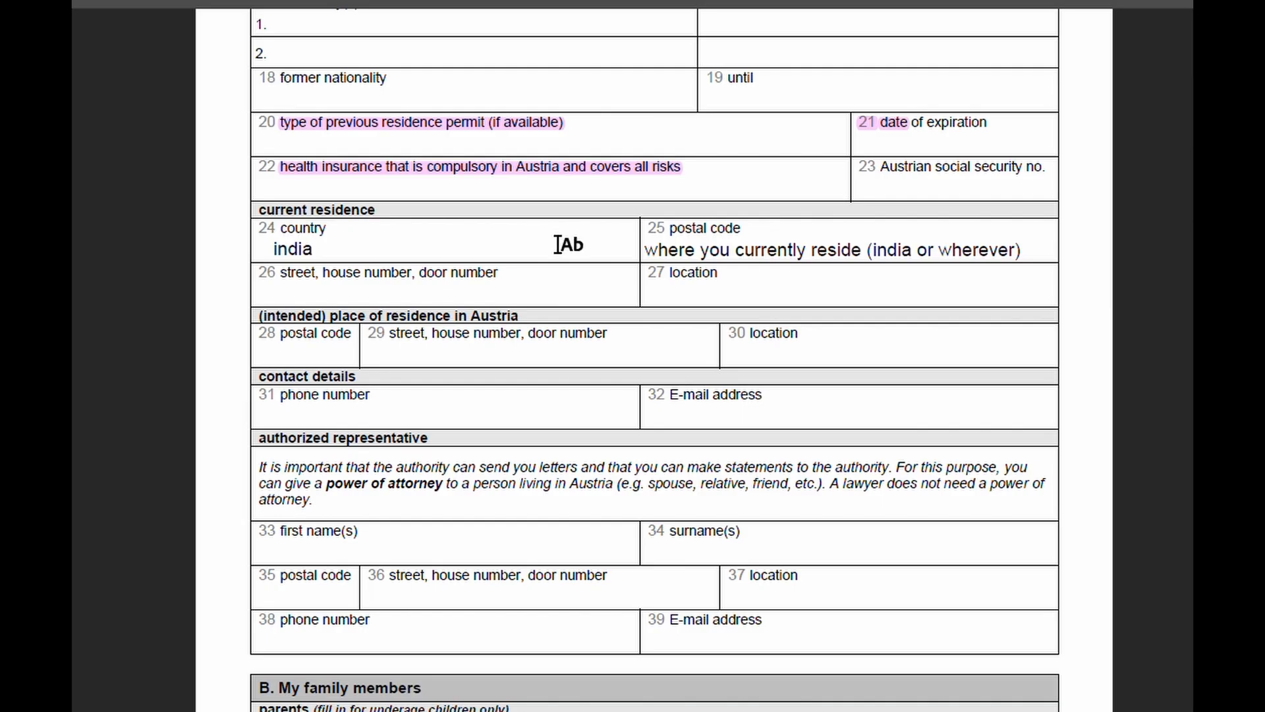
Step: Highlight the Austria residence heading, postal code, street and location labels, and the Vienna/Austria part
{"action": "scroll", "coordinate": [554, 260], "scroll_direction": "down", "scroll_amount": 3}
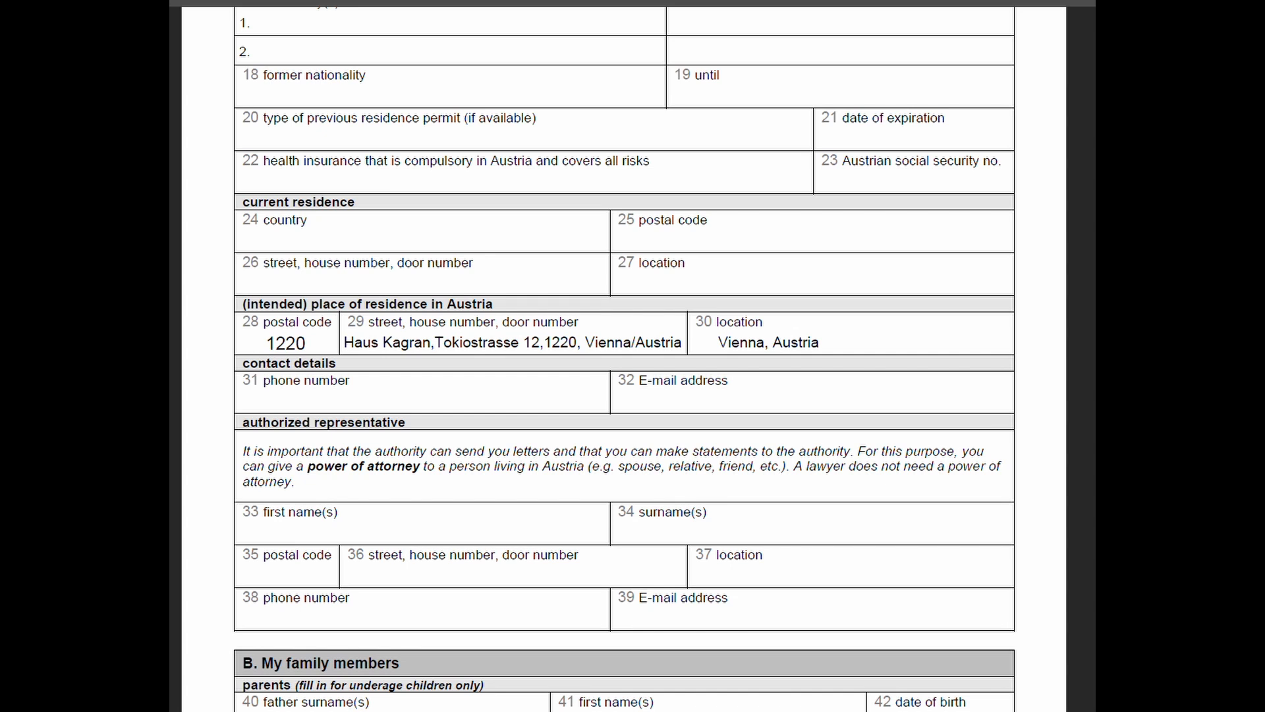
{"action": "mouse_move", "coordinate": [241, 304]}
{"action": "left_mouse_down"}
{"action": "mouse_move", "coordinate": [494, 321]}
{"action": "mouse_move", "coordinate": [504, 300]}
{"action": "left_mouse_up"}
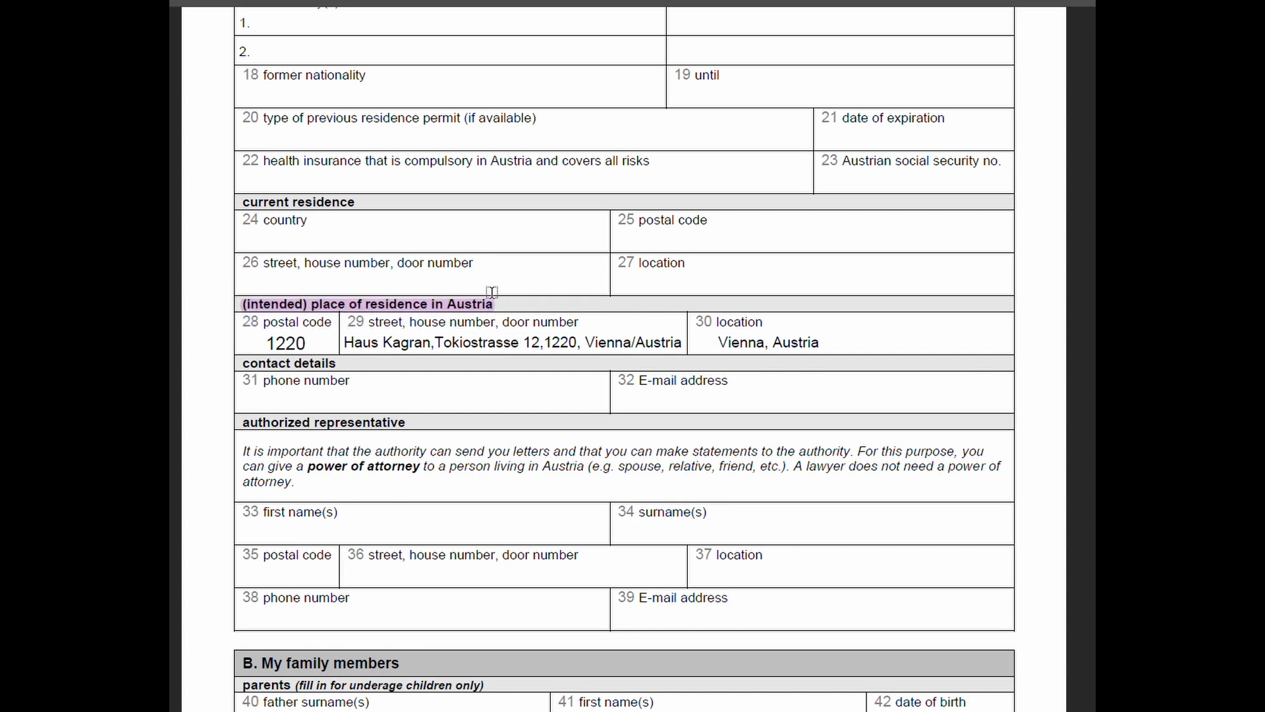
{"action": "left_click_drag", "start_coordinate": [263, 323], "coordinate": [332, 324]}
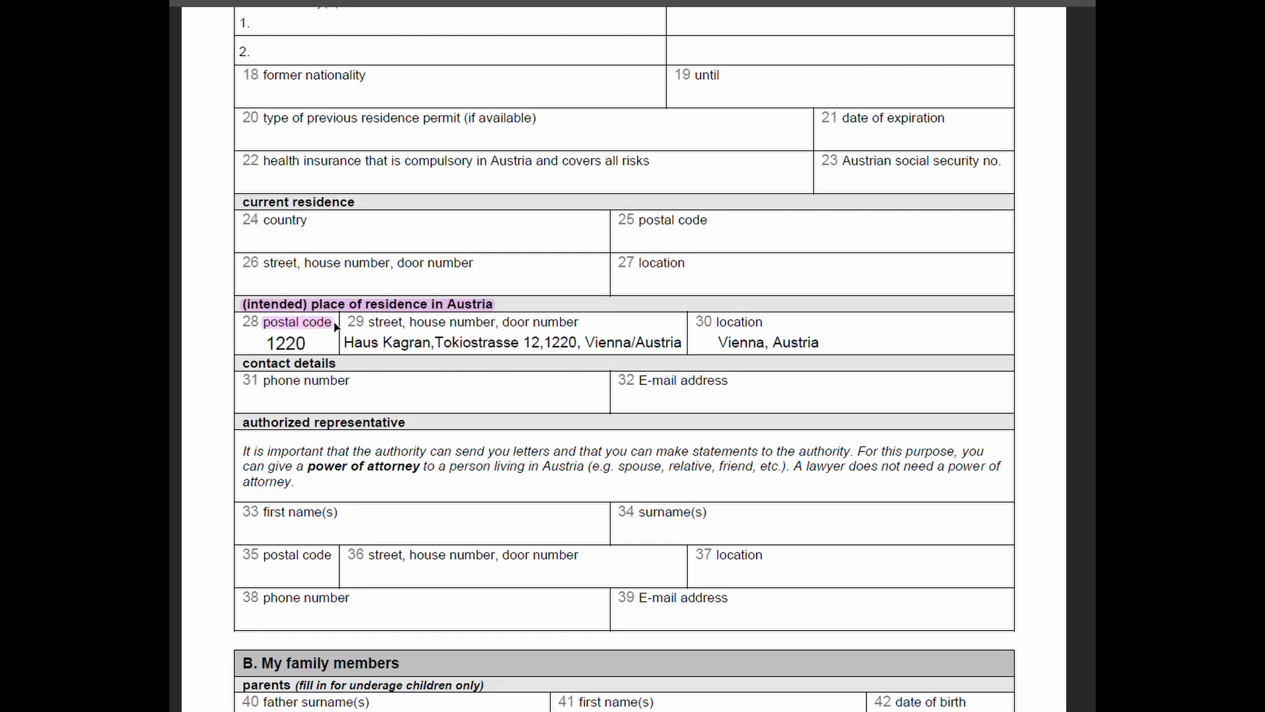
{"action": "mouse_move", "coordinate": [367, 322]}
{"action": "left_mouse_down"}
{"action": "mouse_move", "coordinate": [579, 323]}
{"action": "mouse_move", "coordinate": [560, 332]}
{"action": "left_mouse_up"}
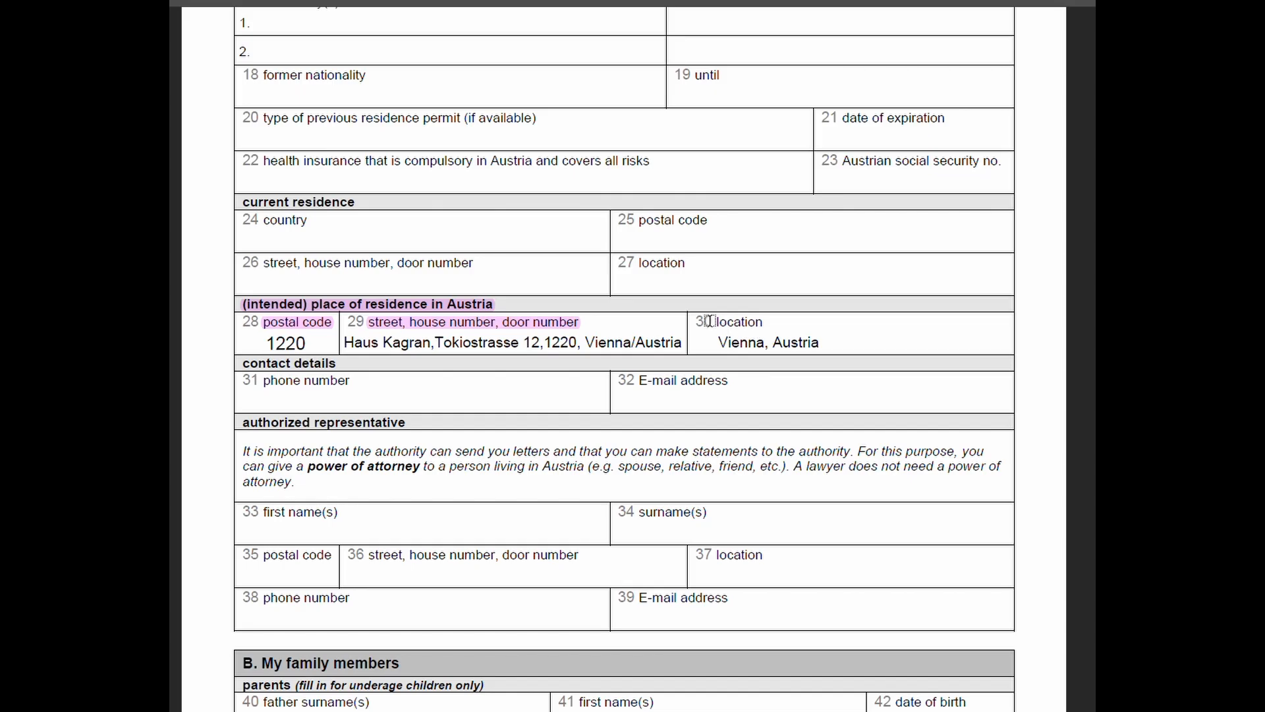
{"action": "left_click_drag", "start_coordinate": [720, 321], "coordinate": [762, 323]}
{"action": "left_click_drag", "start_coordinate": [592, 343], "coordinate": [693, 348]}
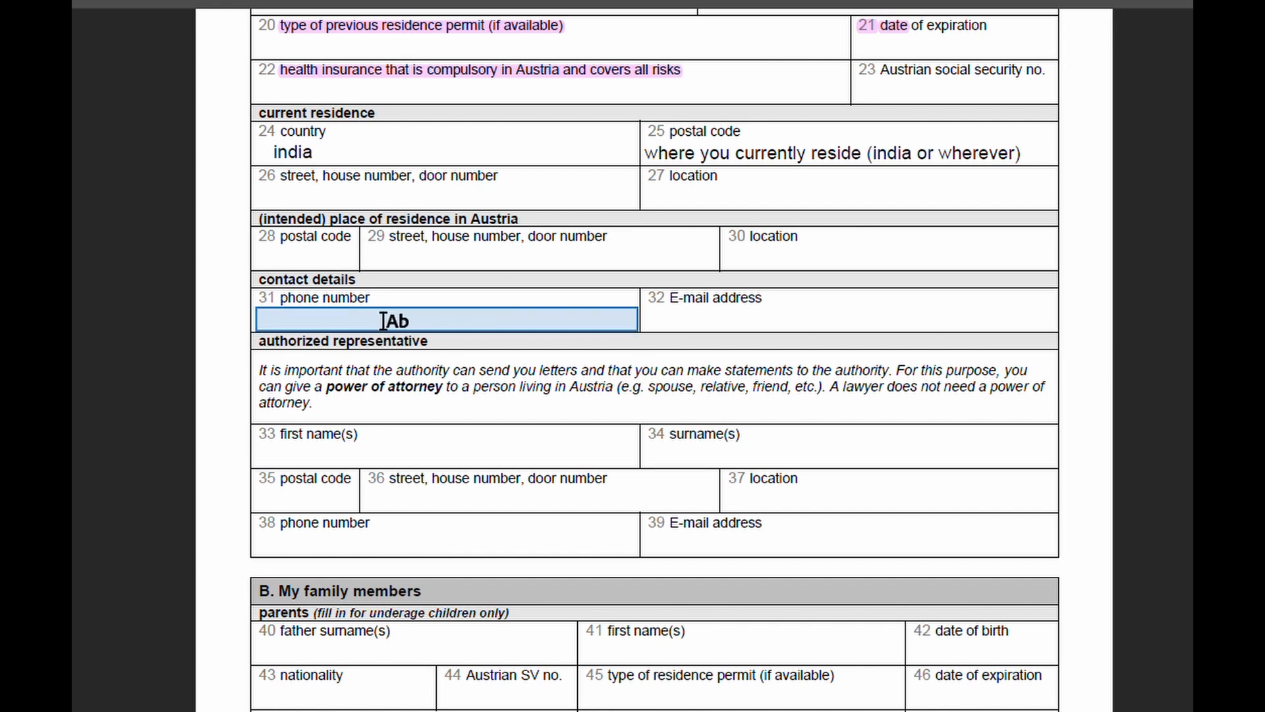
Step: Place a 'leave blank' text box next to the authorized representative heading
{"action": "left_click", "coordinate": [718, 319]}
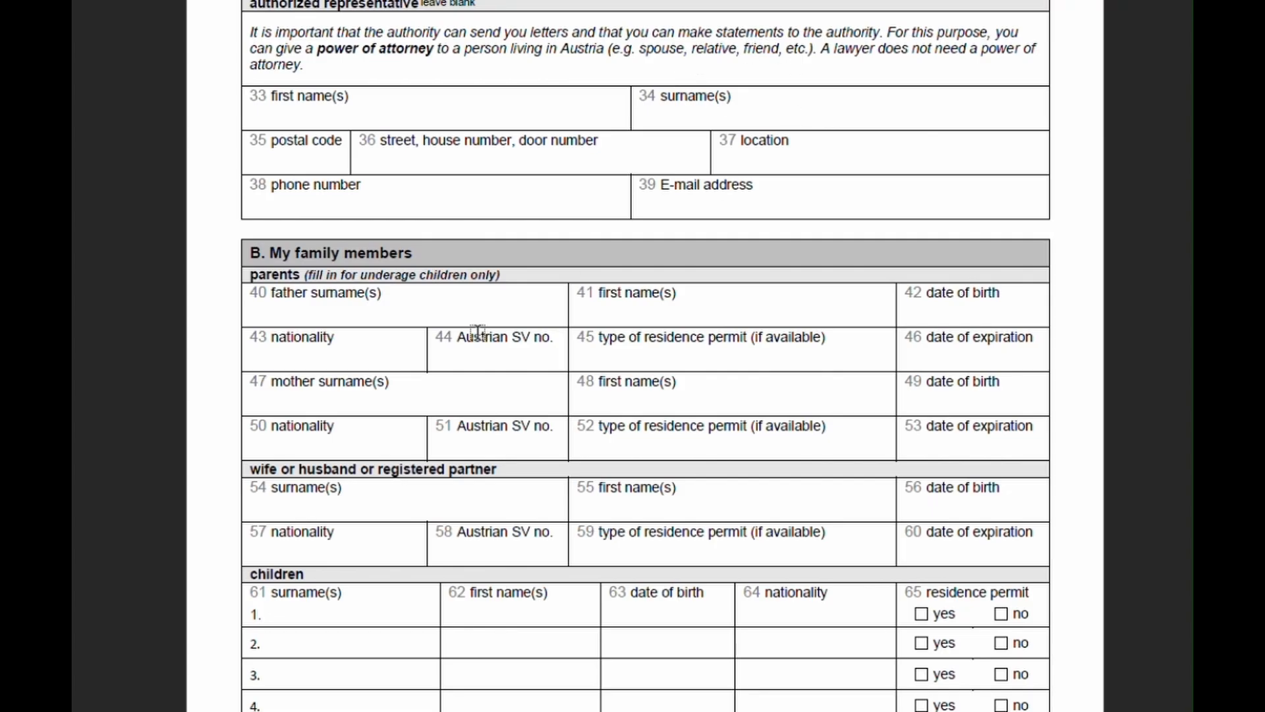
Step: Highlight '(fill in for underage children only)' in the parents section header
{"action": "left_click_drag", "start_coordinate": [313, 322], "coordinate": [405, 325]}
{"action": "left_click_drag", "start_coordinate": [396, 277], "coordinate": [540, 274]}
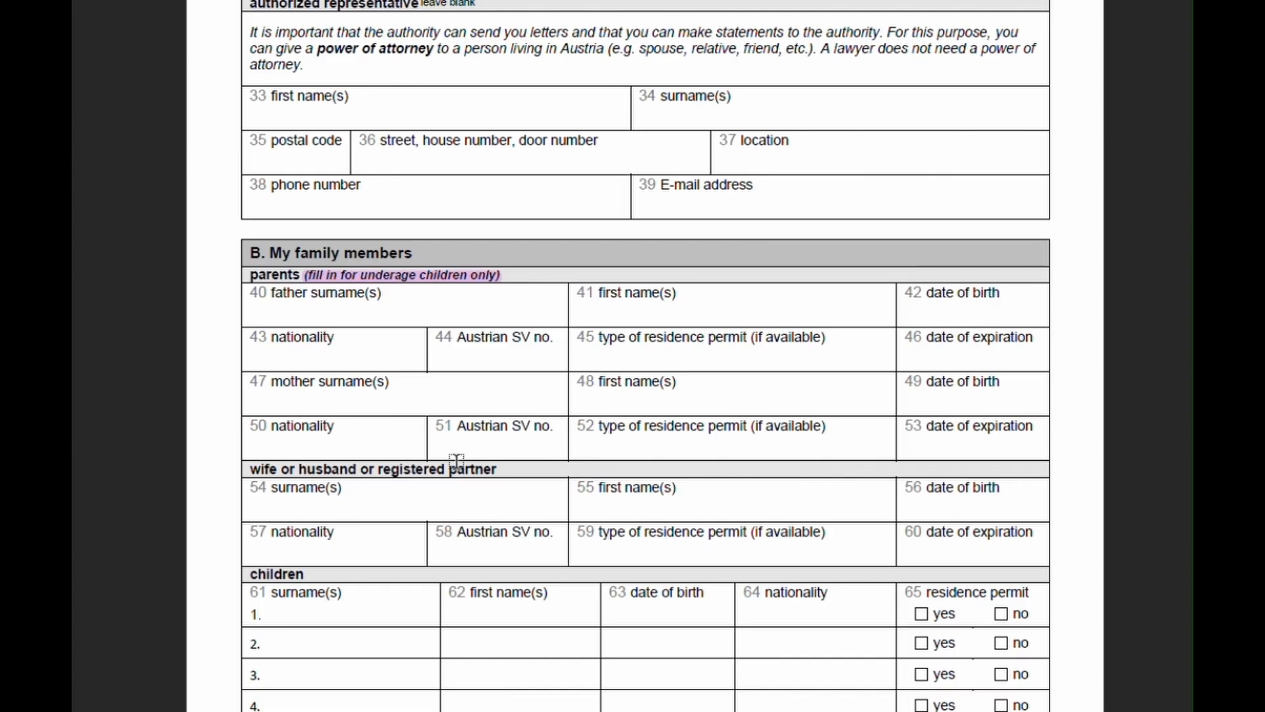
{"action": "scroll", "coordinate": [591, 431], "scroll_direction": "down", "scroll_amount": 5}
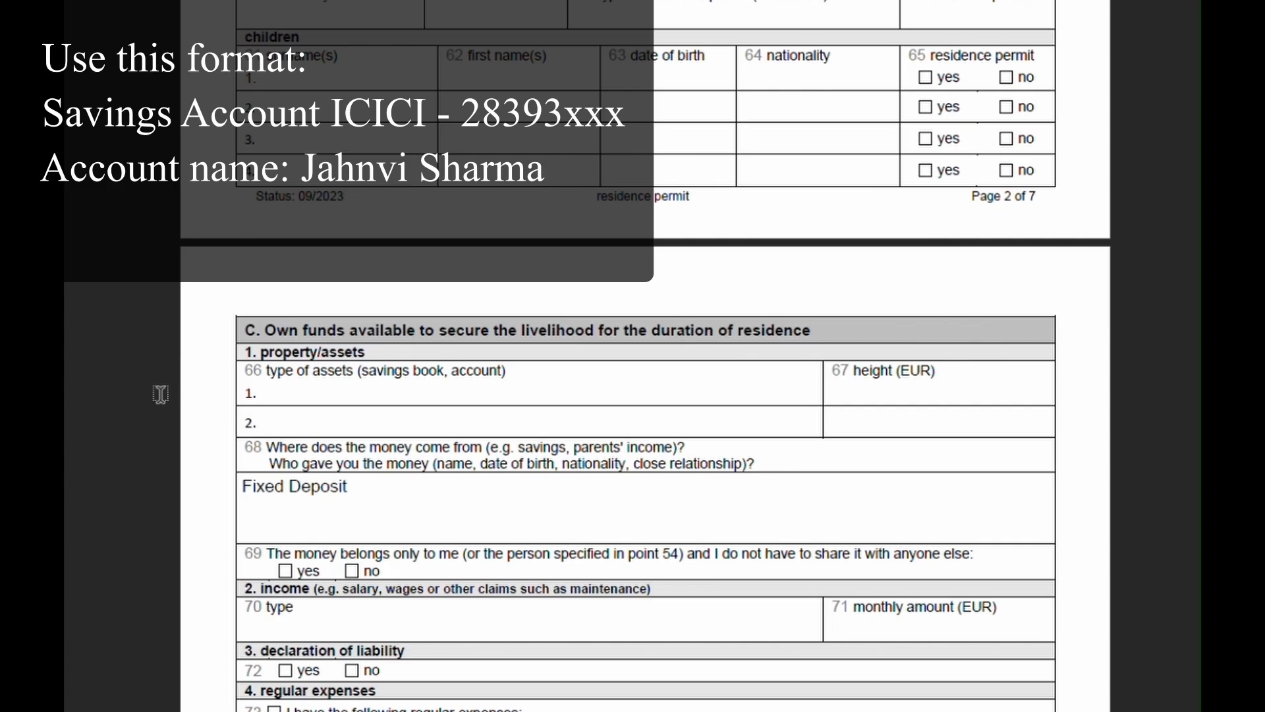
Step: Type 'Here is my savings account : account number, name' into row 1 of field 66
{"action": "scroll", "coordinate": [160, 394], "scroll_direction": "down", "scroll_amount": 1}
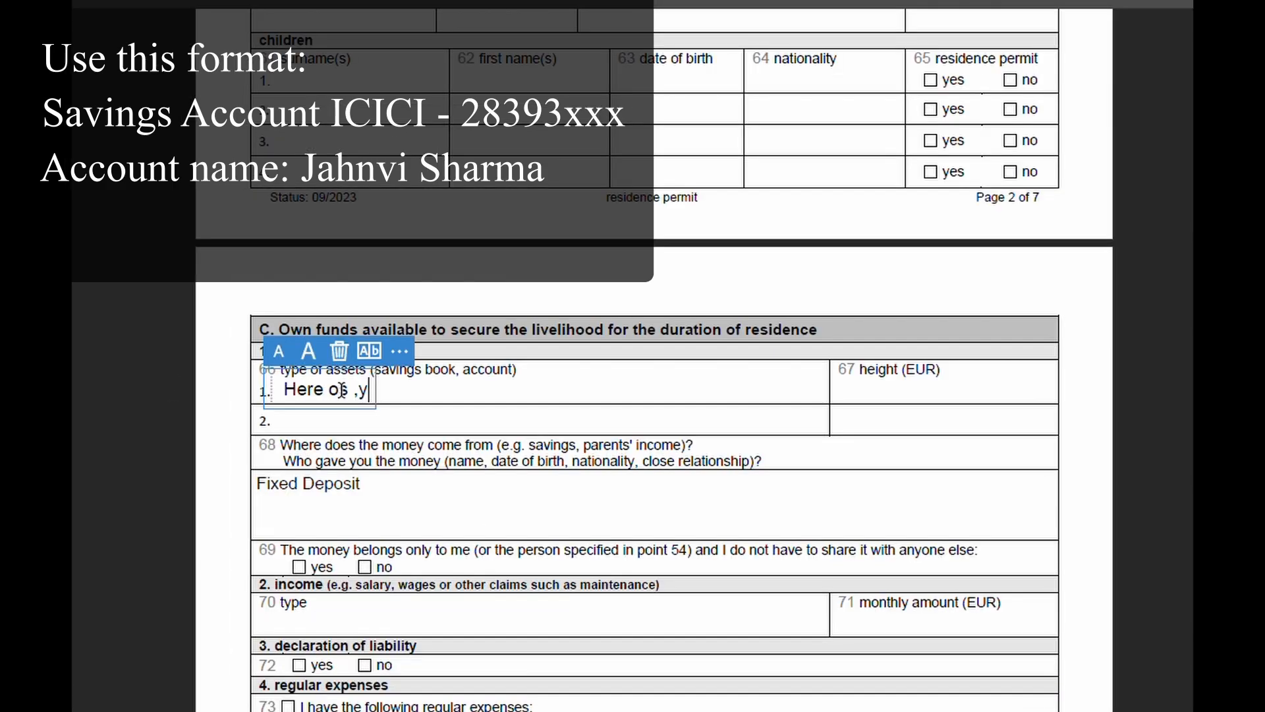
{"action": "key", "text": "BackSpace"}
{"action": "key", "text": "BackSpace"}
{"action": "key", "text": "BackSpace"}
{"action": "key", "text": "BackSpace"}
{"action": "type", "text": "is my sa"}
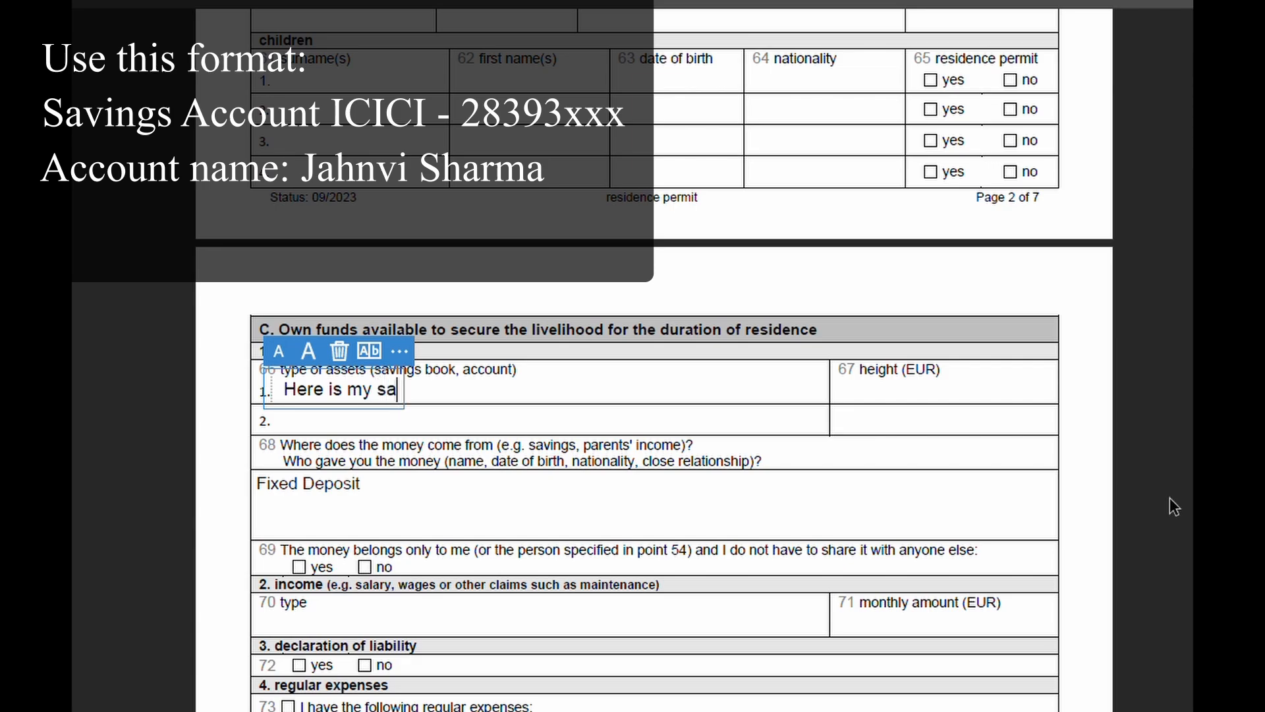
{"action": "type", "text": "vings account"}
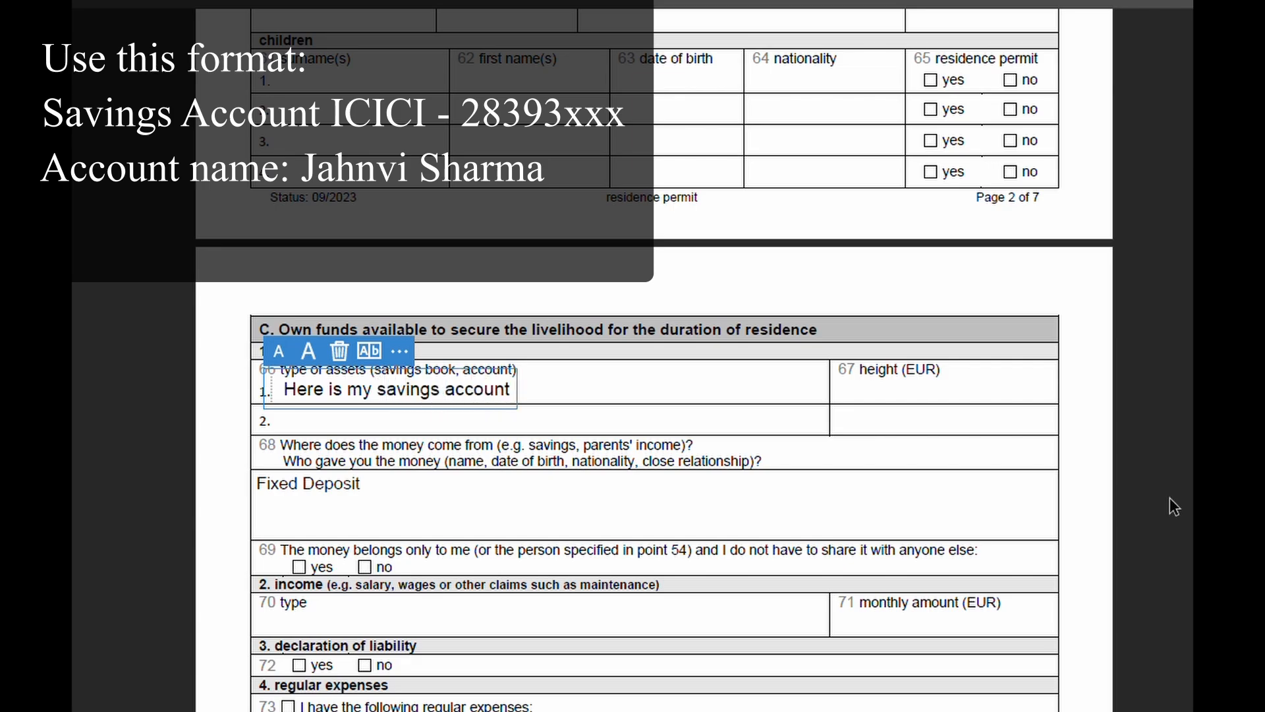
{"action": "type", "text": ": accoun"}
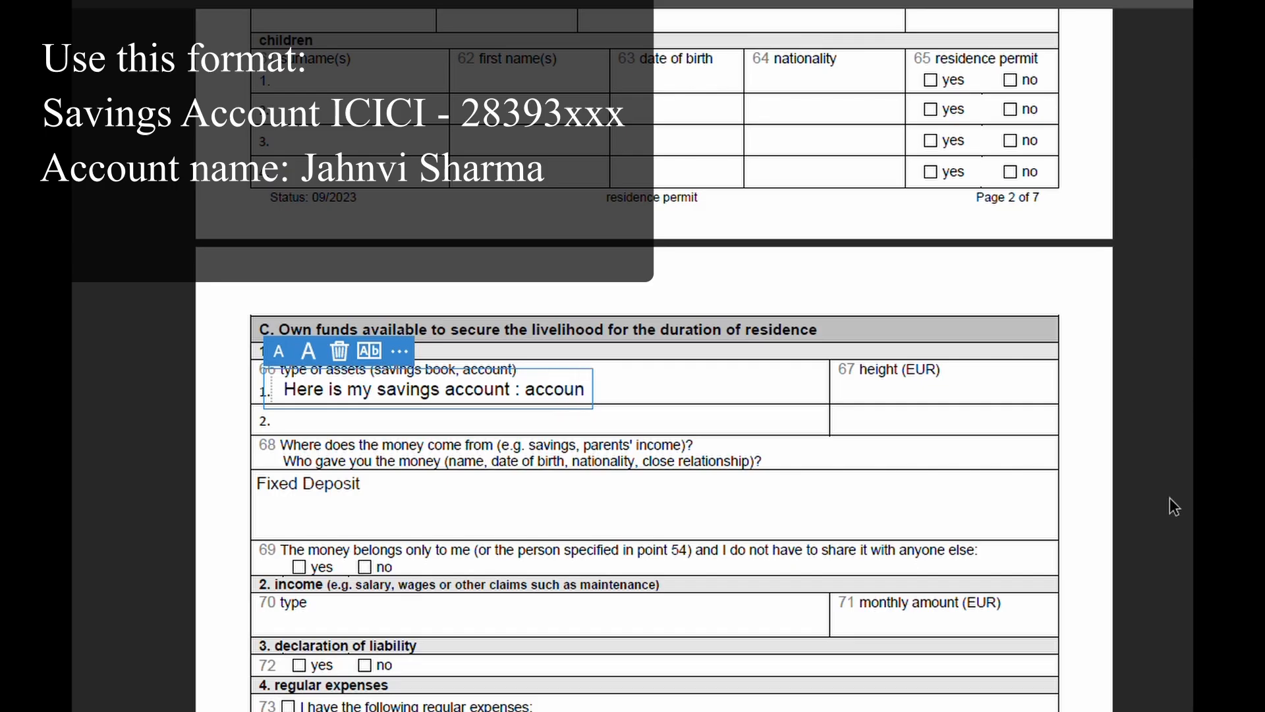
{"action": "type", "text": "t number"}
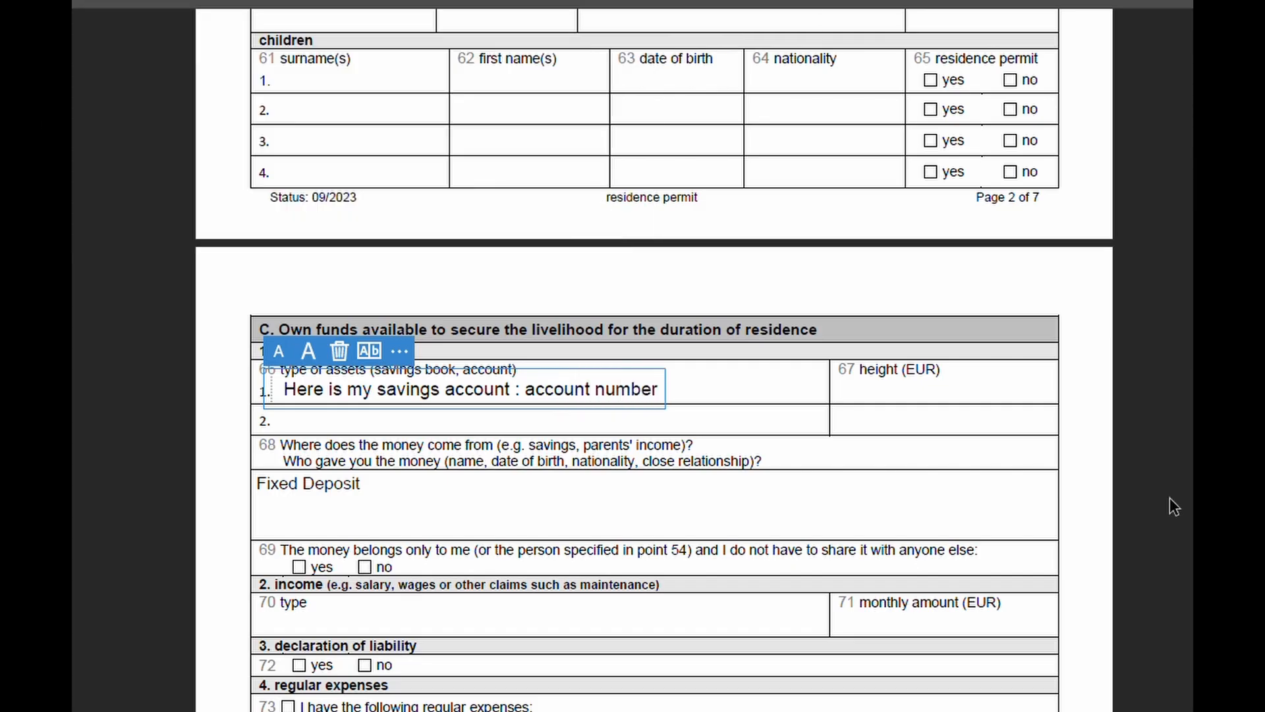
{"action": "type", "text": ", name"}
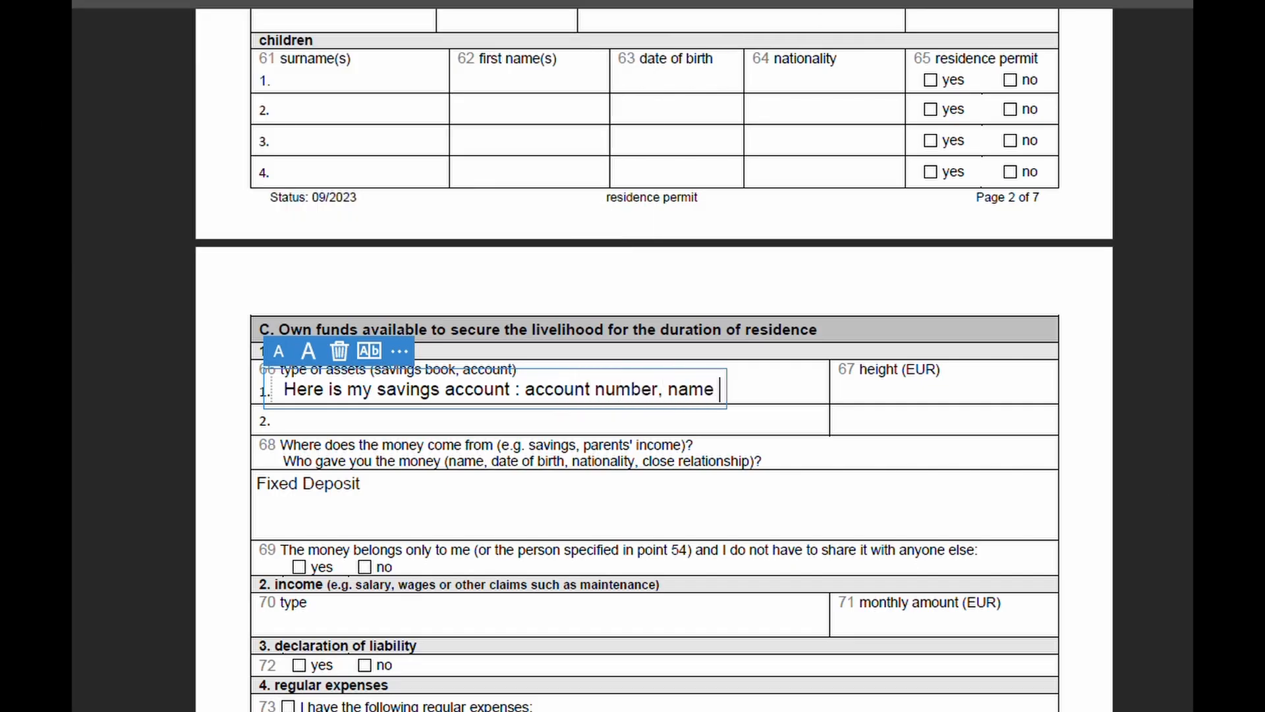
{"action": "left_click", "coordinate": [530, 425]}
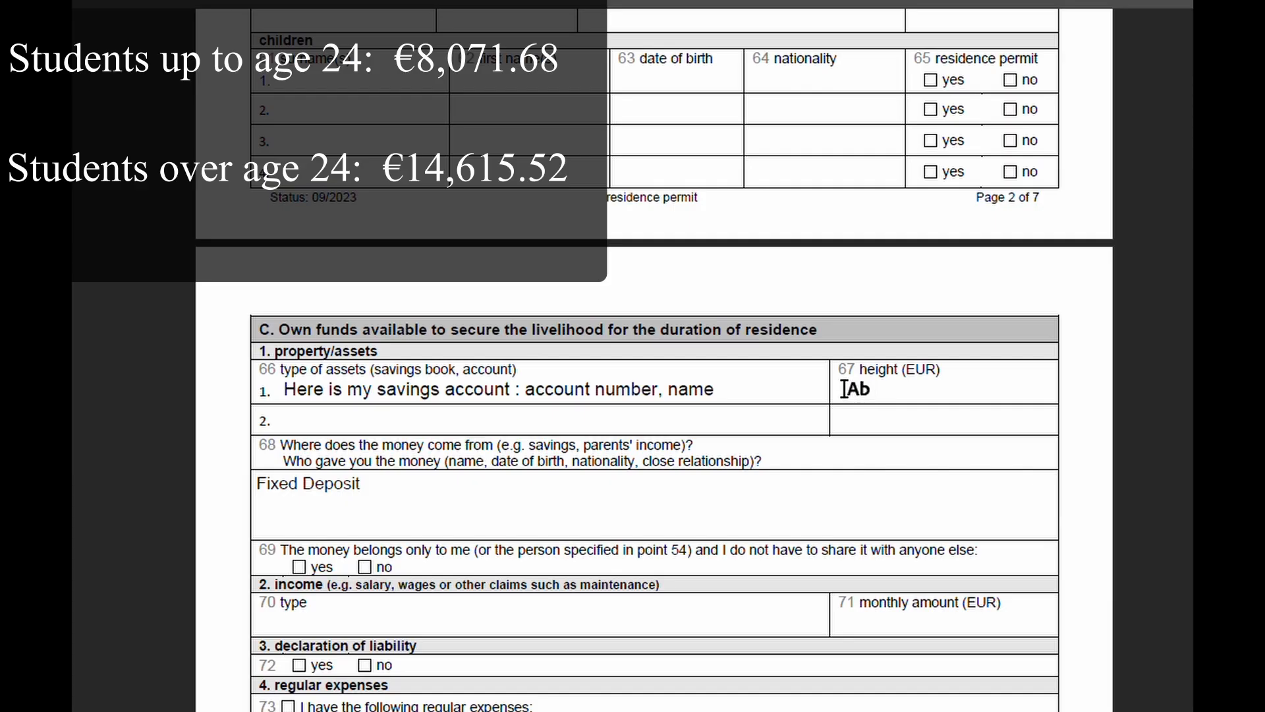
Step: Discard the empty text box in the height (EUR) cell, leaving the amount blank
{"action": "left_click", "coordinate": [844, 389]}
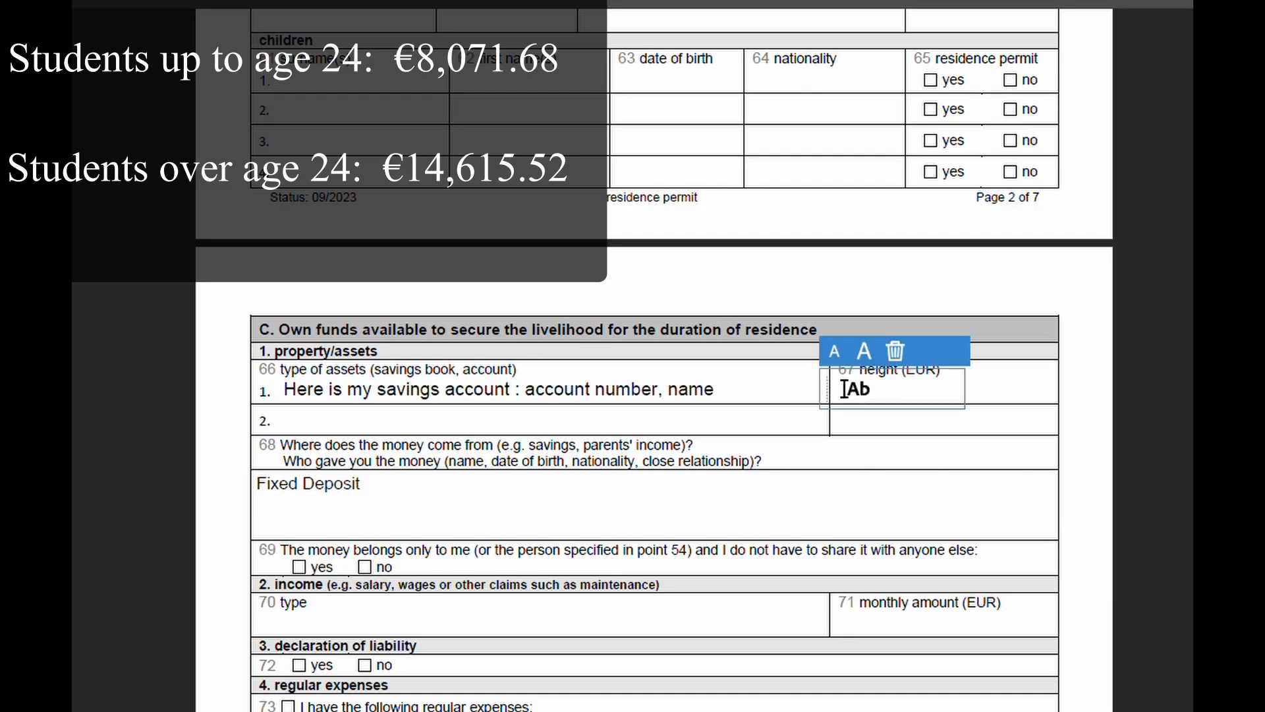
{"action": "key", "text": "Escape"}
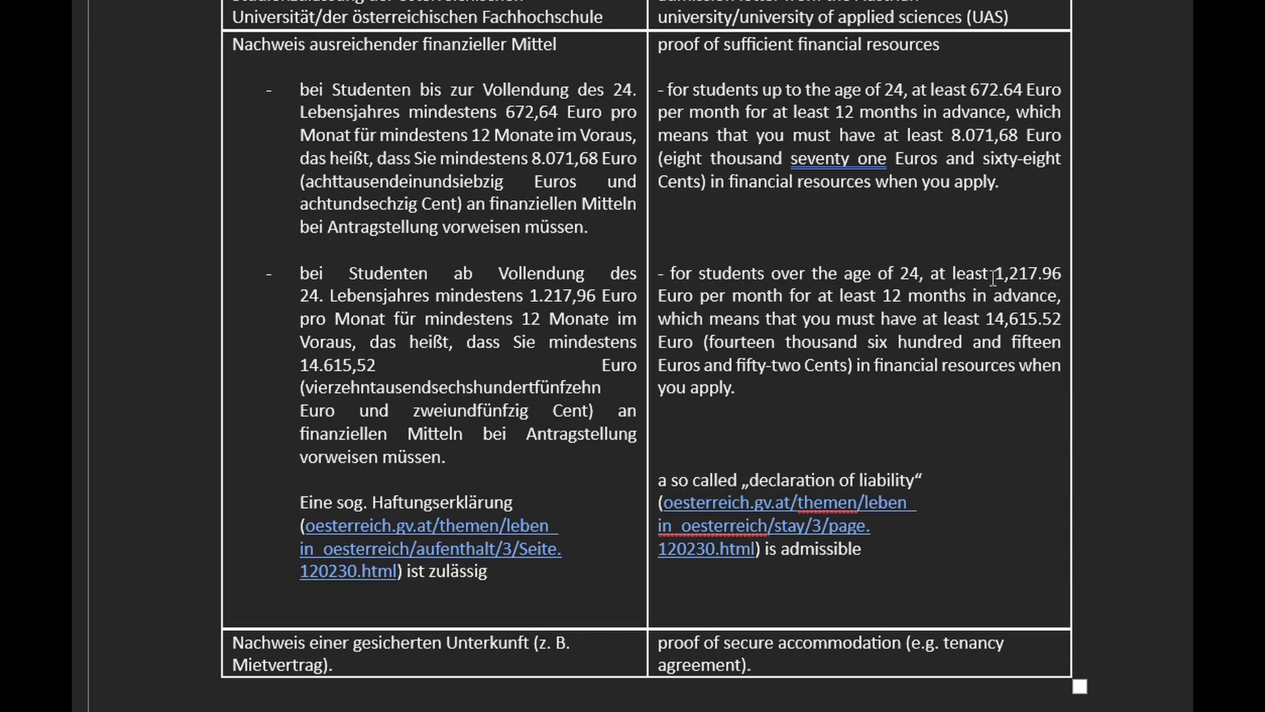
Step: Select the 1,217.96 monthly amount for over-24 students in Word, then return to Edge
{"action": "left_click_drag", "start_coordinate": [997, 273], "coordinate": [1053, 268]}
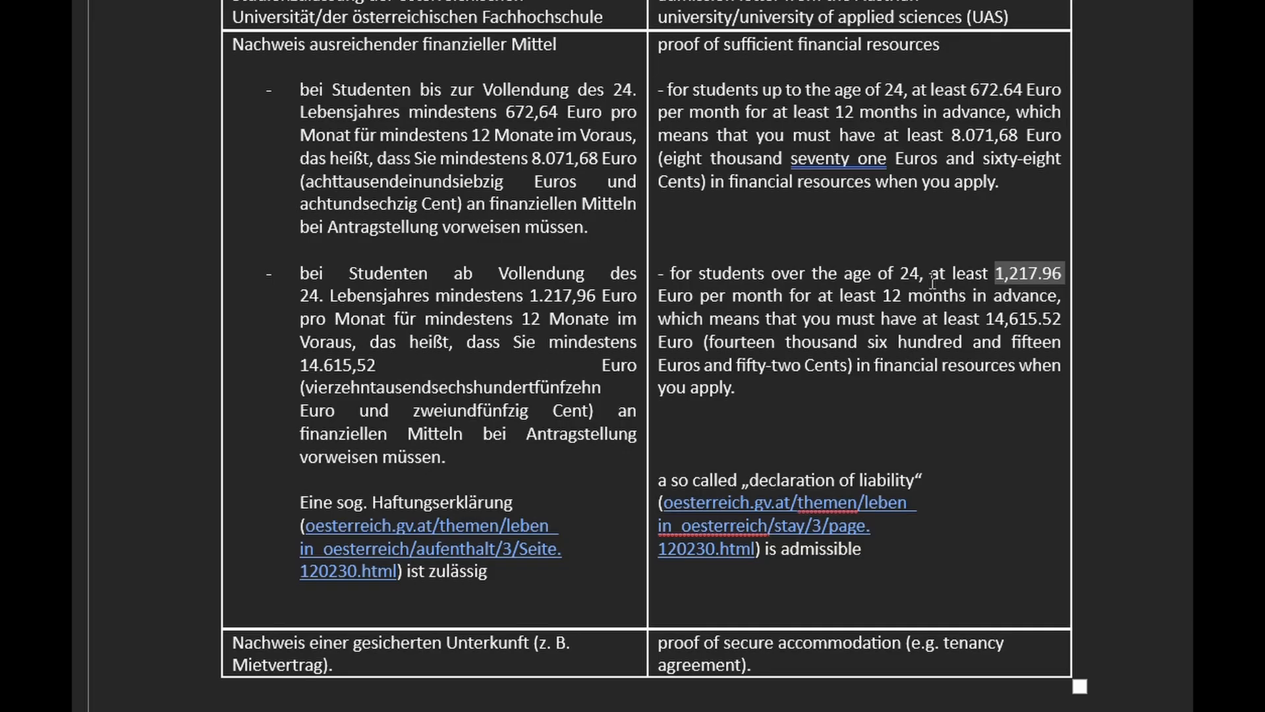
{"action": "key", "text": "alt+Tab"}
Step: Complete the savings account's height (EUR) amount as 18,000
{"action": "type", "text": "000"}
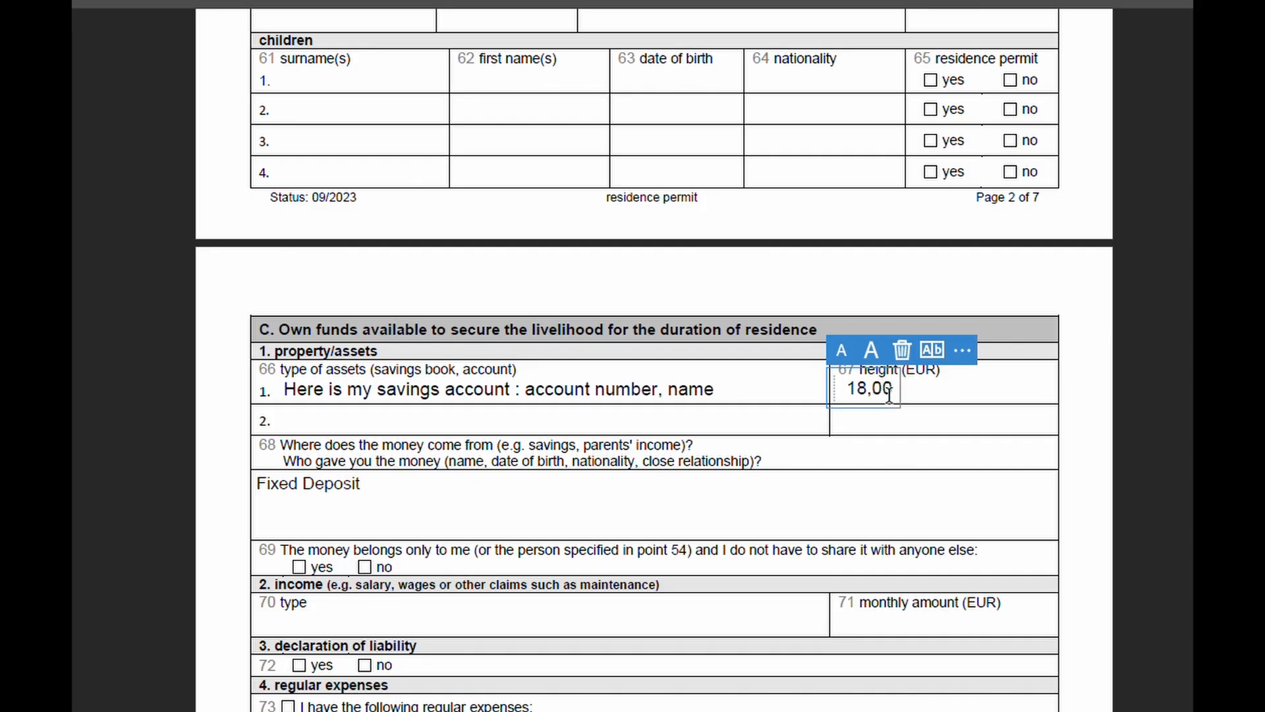
{"action": "left_click", "coordinate": [897, 414]}
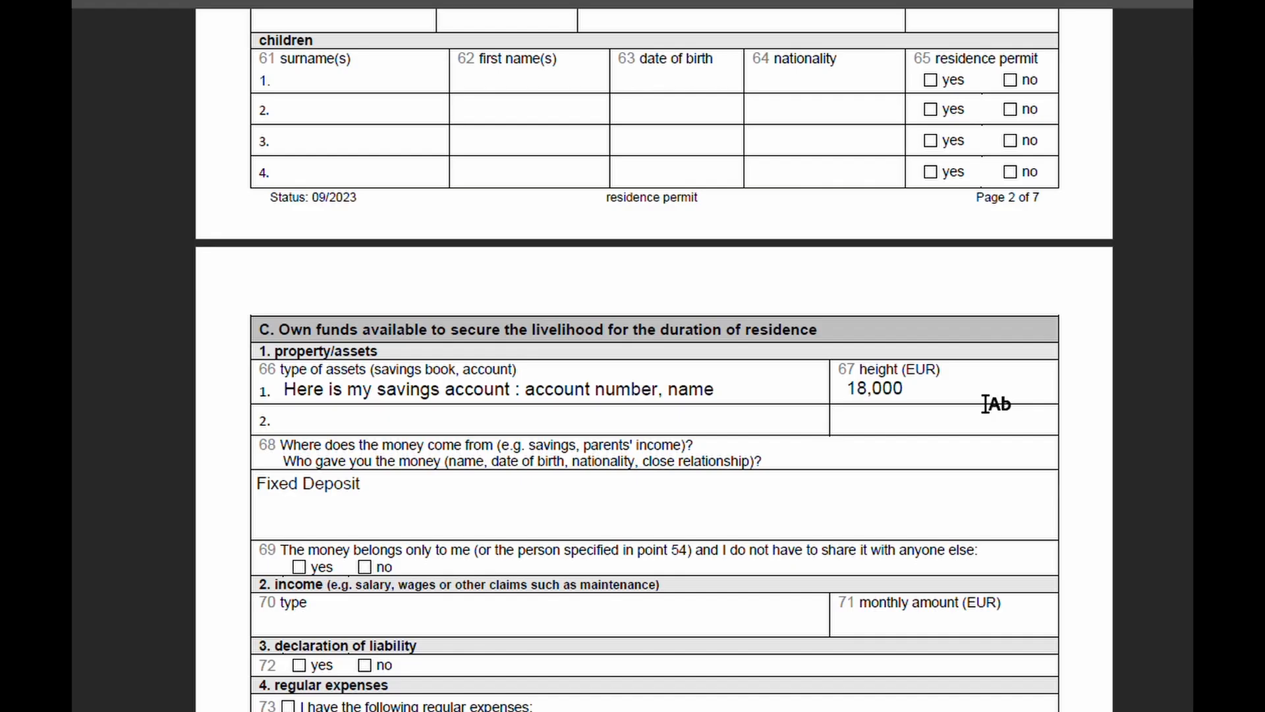
{"action": "scroll", "coordinate": [382, 502], "scroll_direction": "down", "scroll_amount": 3}
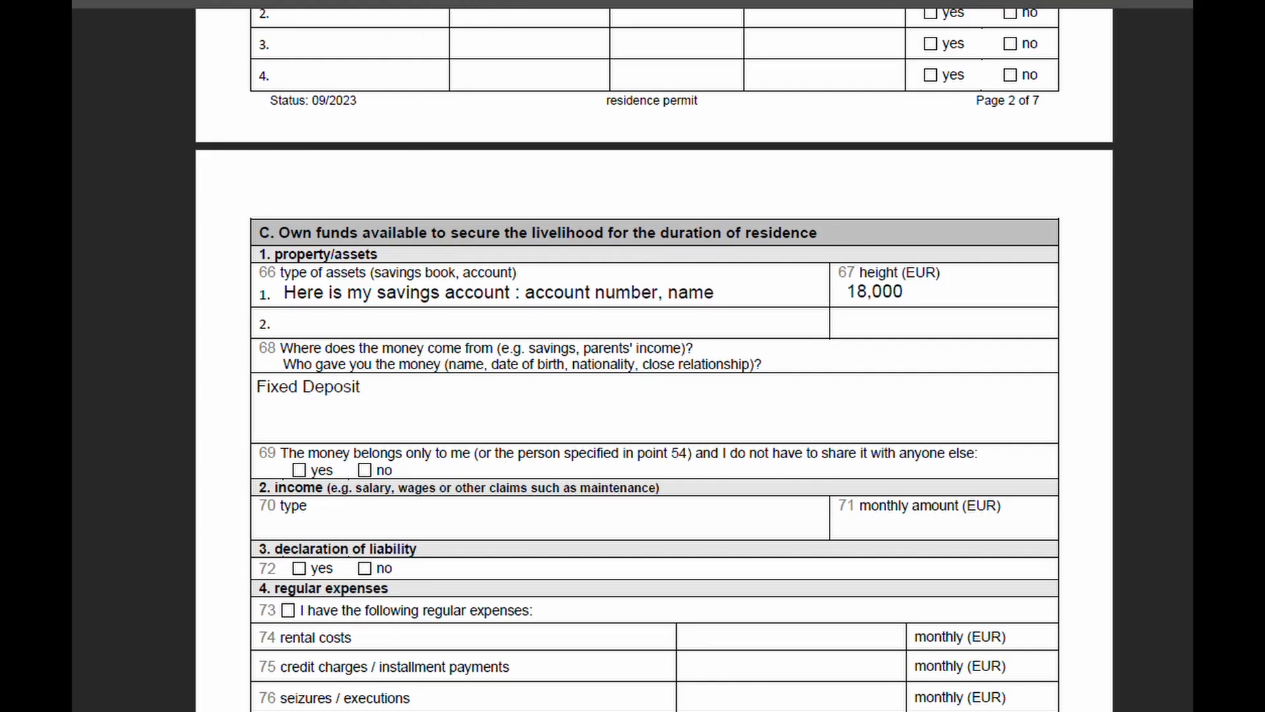
Step: Tick 'yes' in field 69, confirming the money belongs only to the applicant
{"action": "left_click", "coordinate": [299, 469]}
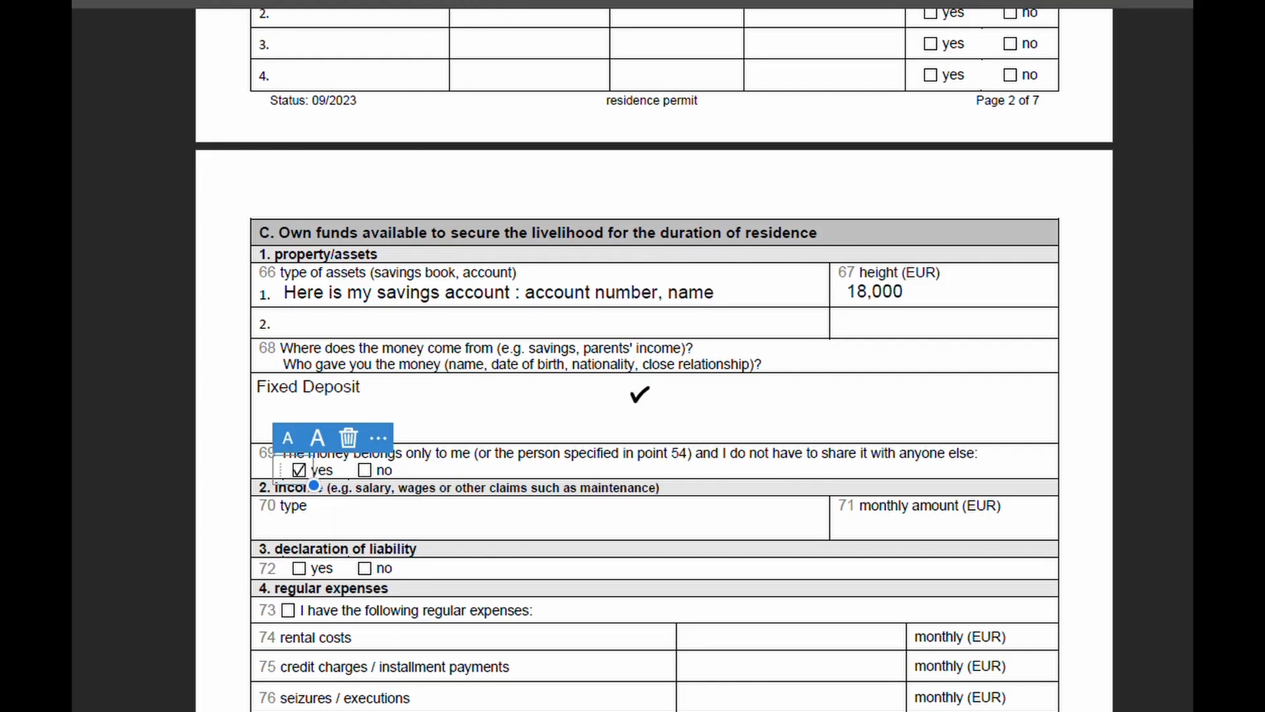
{"action": "scroll", "coordinate": [635, 395], "scroll_direction": "down", "scroll_amount": 2}
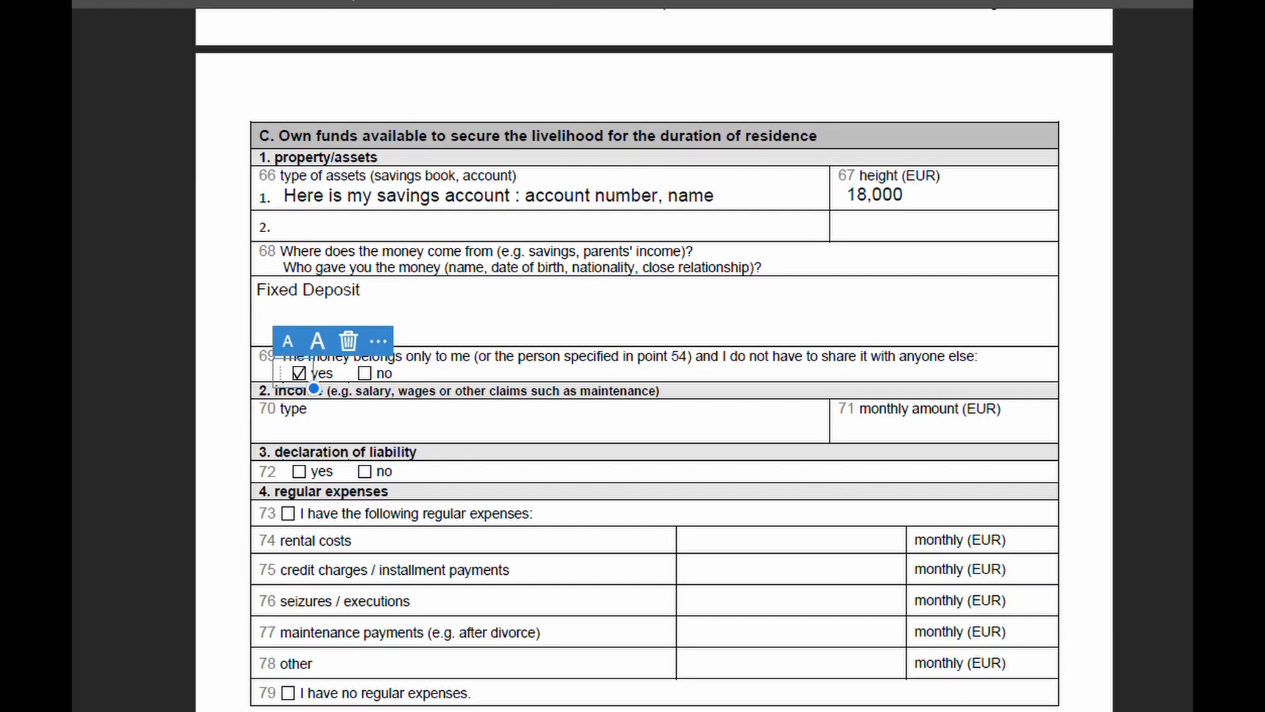
{"action": "left_click", "coordinate": [352, 2]}
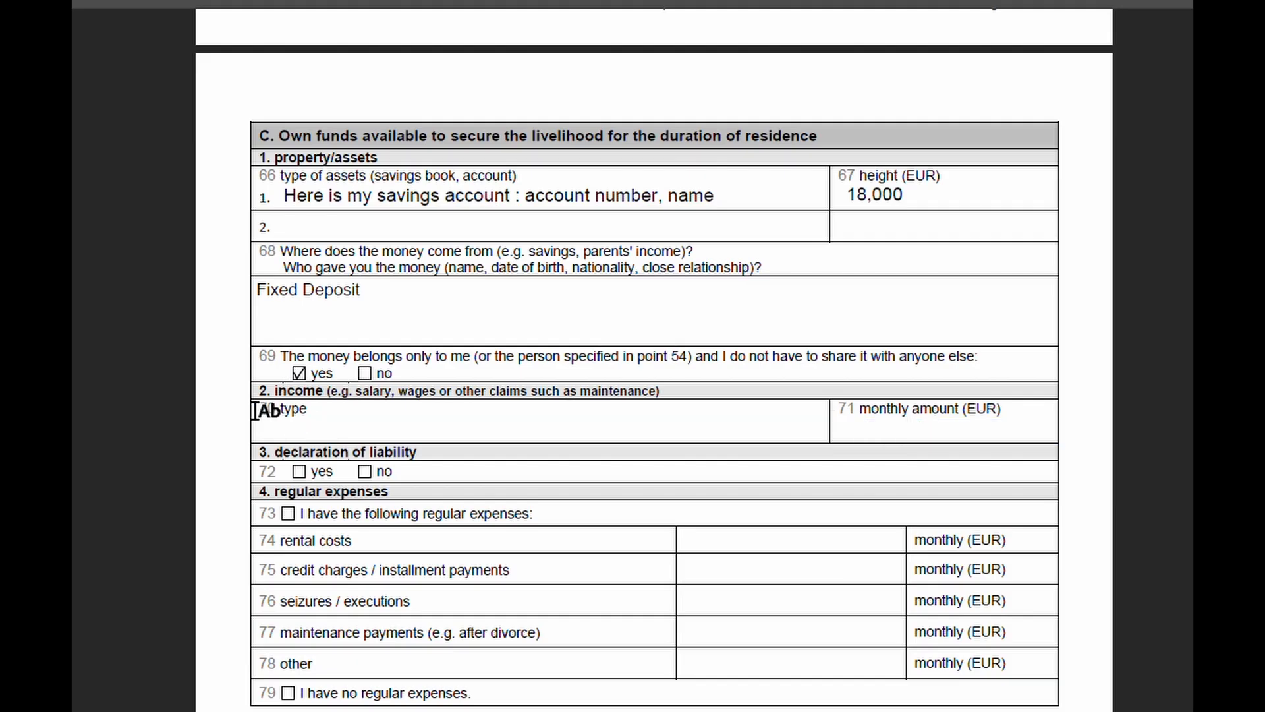
{"action": "scroll", "coordinate": [205, 462], "scroll_direction": "down", "scroll_amount": 1}
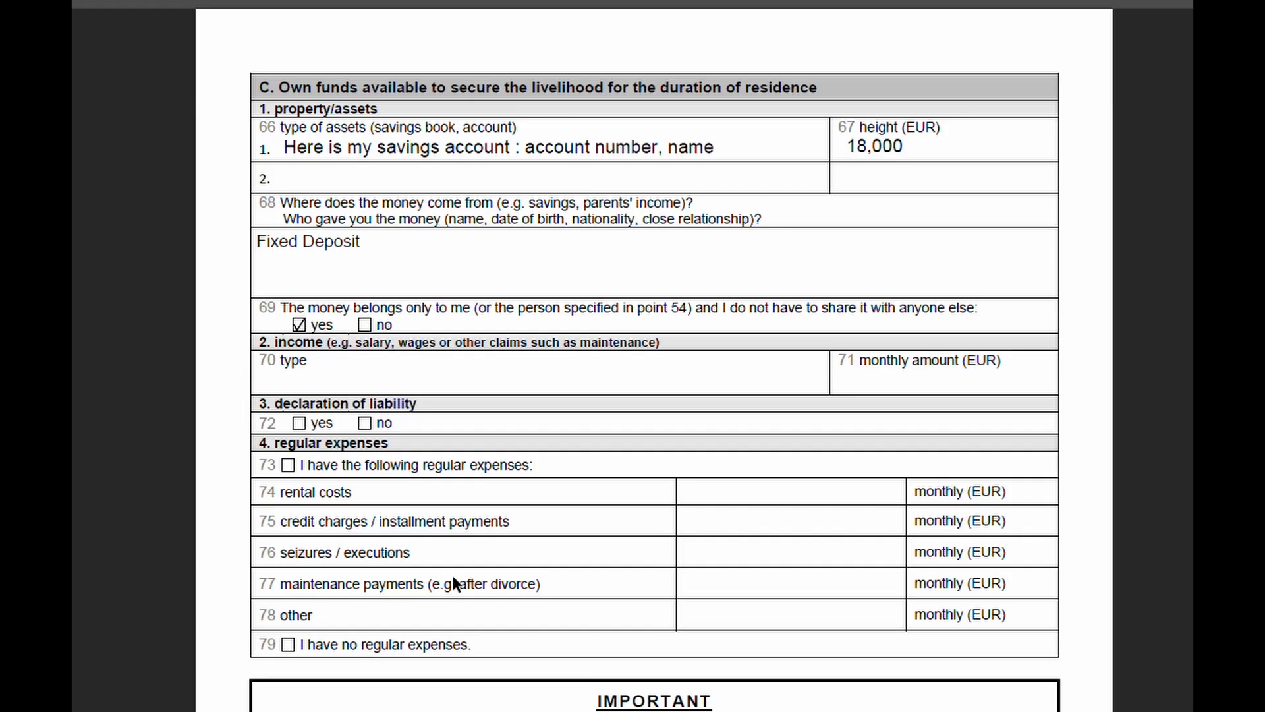
{"action": "scroll", "coordinate": [454, 583], "scroll_direction": "up", "scroll_amount": 10}
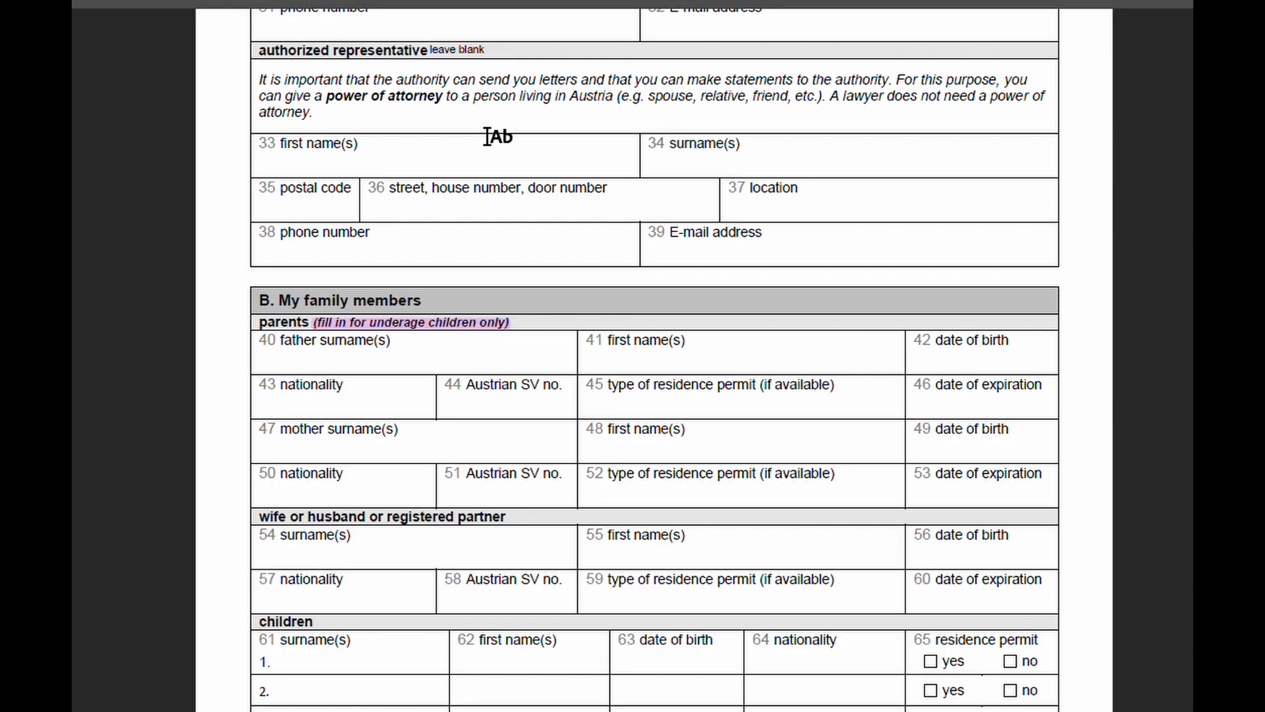
{"action": "scroll", "coordinate": [487, 136], "scroll_direction": "down", "scroll_amount": 10}
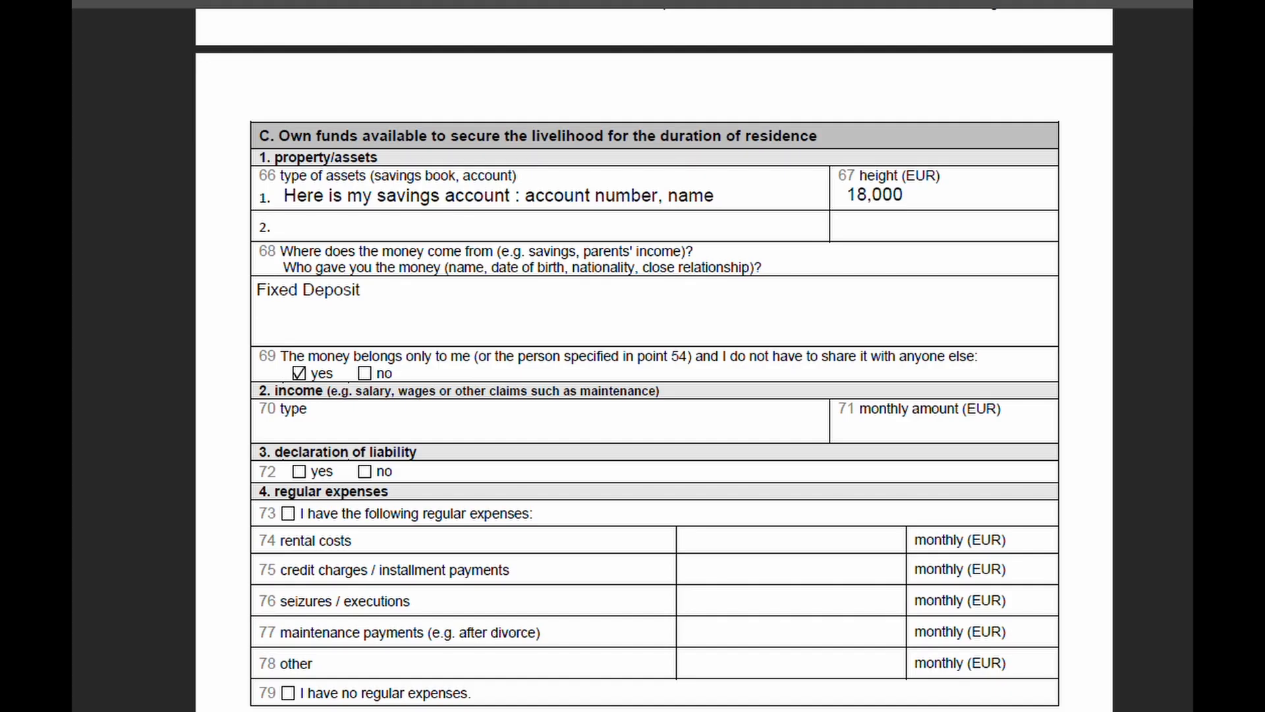
{"action": "scroll", "coordinate": [654, 356], "scroll_direction": "up", "scroll_amount": 2}
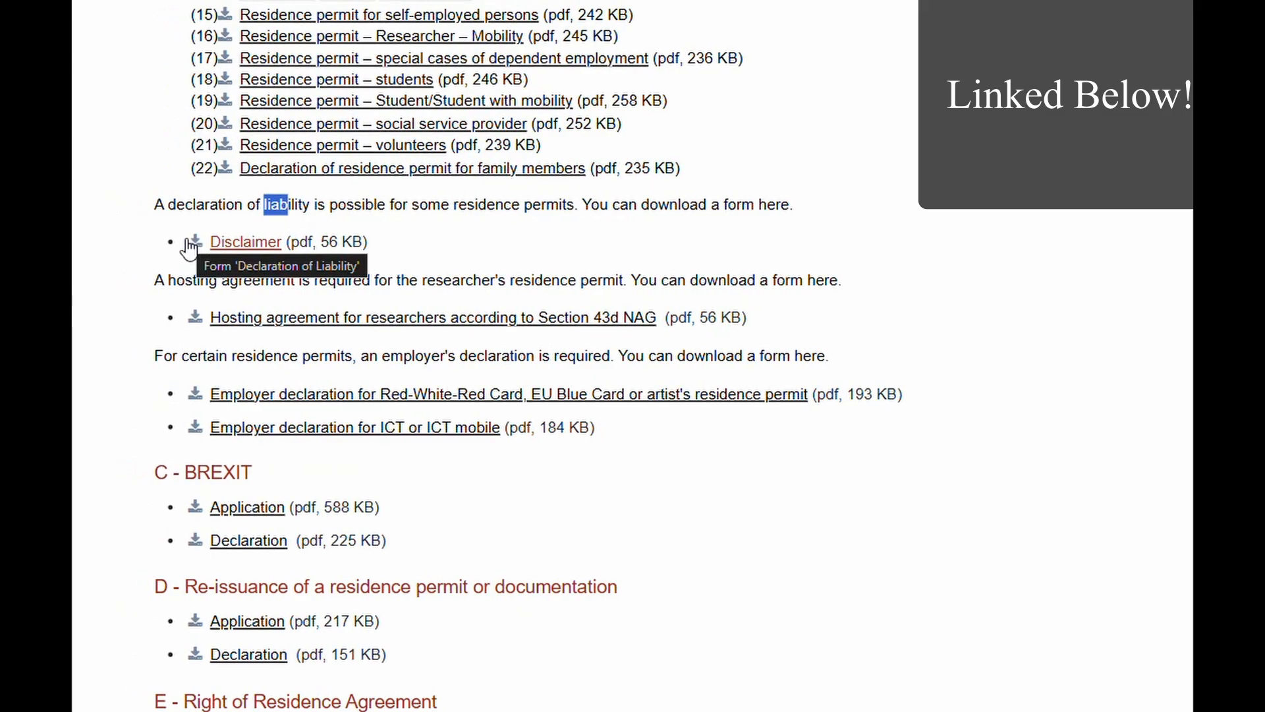
Step: Scroll the forms download page and go back to section C of the form
{"action": "scroll", "coordinate": [198, 268], "scroll_direction": "up", "scroll_amount": 2}
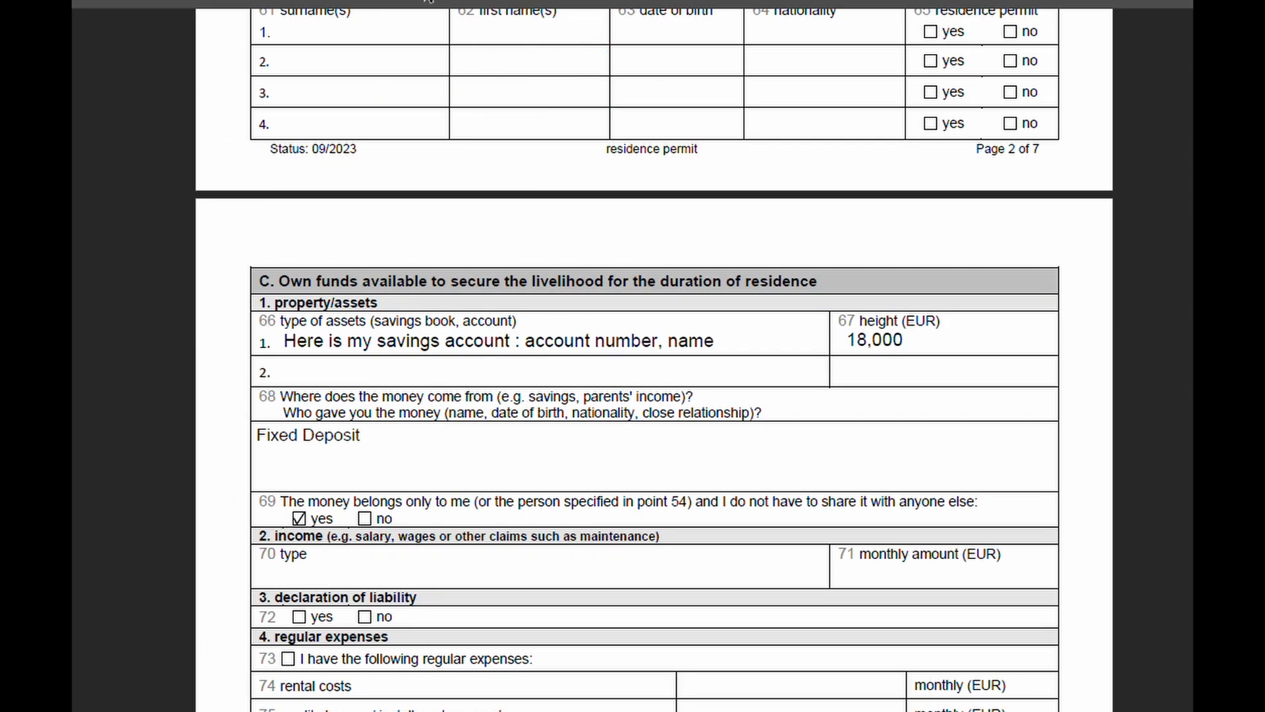
Step: Tick 'no' in field 72 for the declaration of liability
{"action": "left_click", "coordinate": [365, 616]}
{"action": "scroll", "coordinate": [837, 517], "scroll_direction": "down", "scroll_amount": 2}
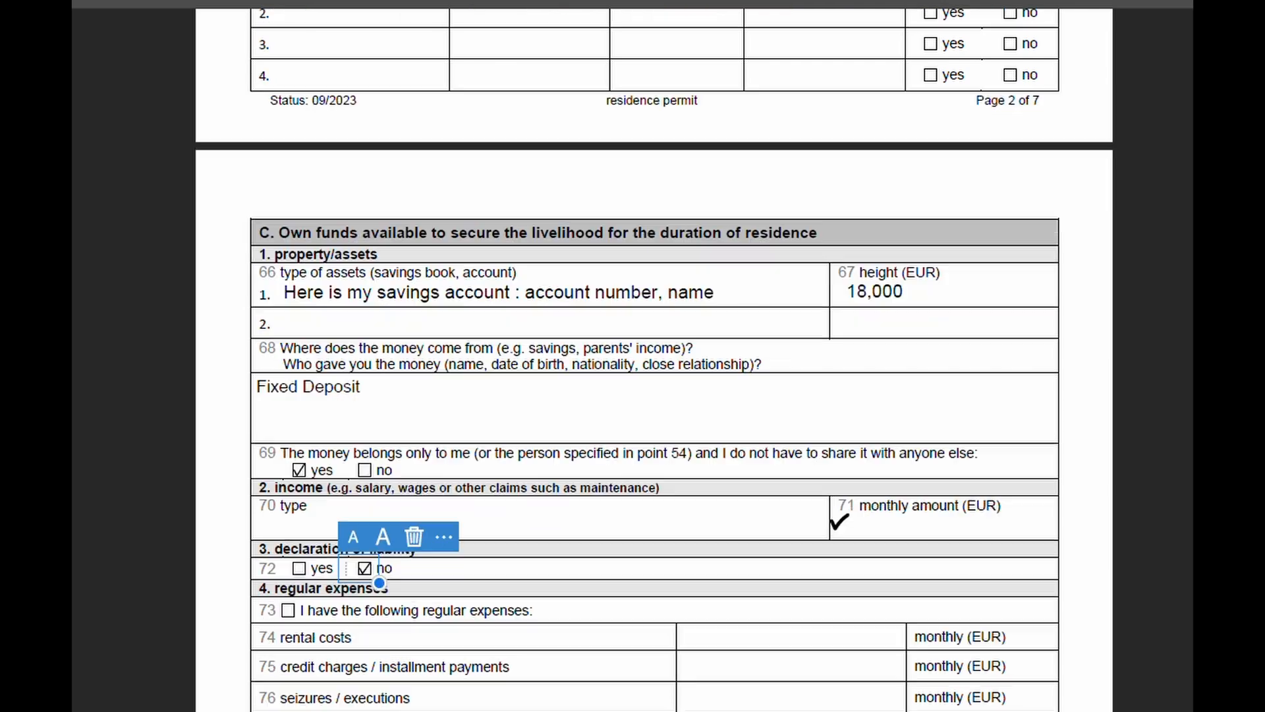
{"action": "scroll", "coordinate": [833, 493], "scroll_direction": "down", "scroll_amount": 1}
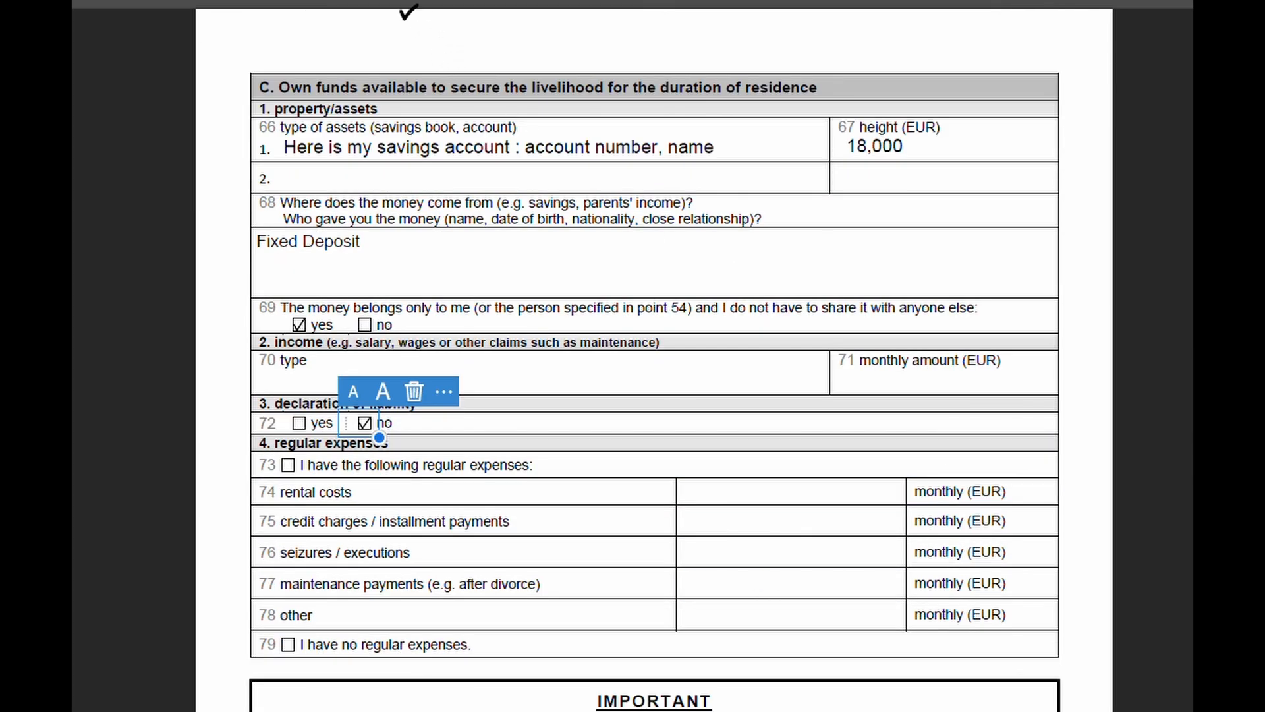
{"action": "left_click", "coordinate": [354, 0]}
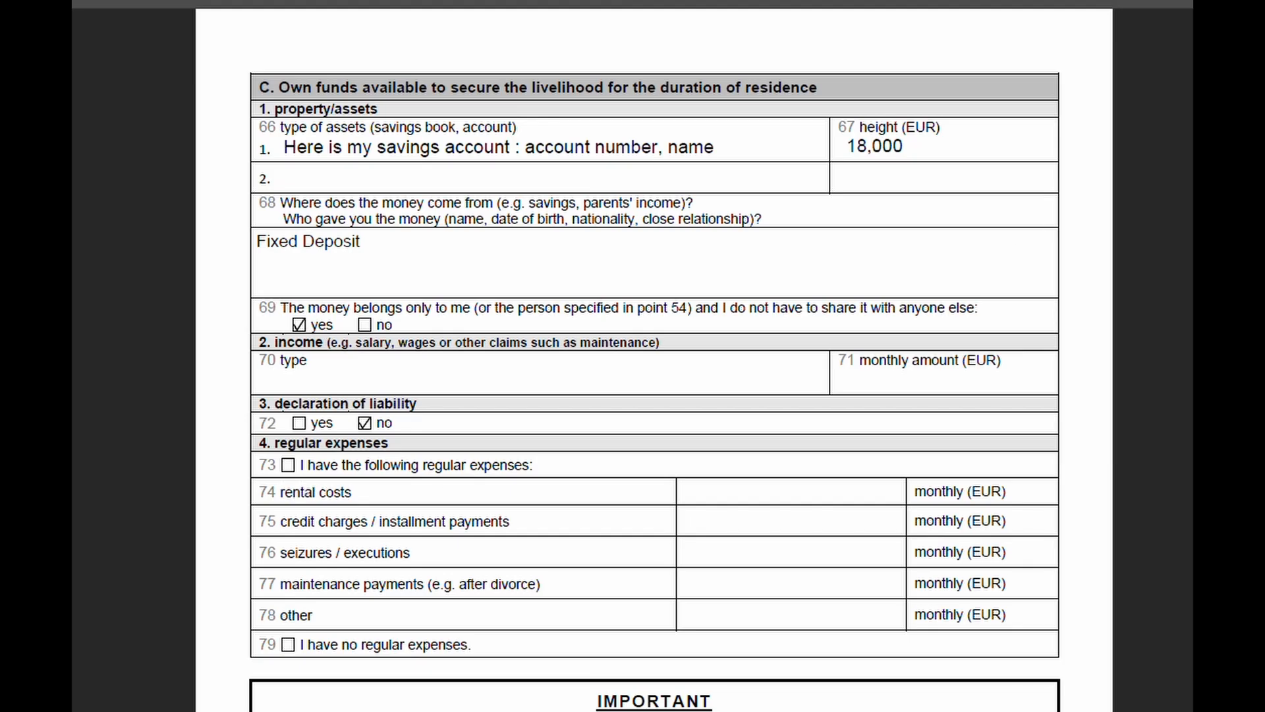
Step: Highlight 'rental costs' and 'monthly (EUR)' in row 74 in pink
{"action": "scroll", "coordinate": [1074, 83], "scroll_direction": "down", "scroll_amount": 1}
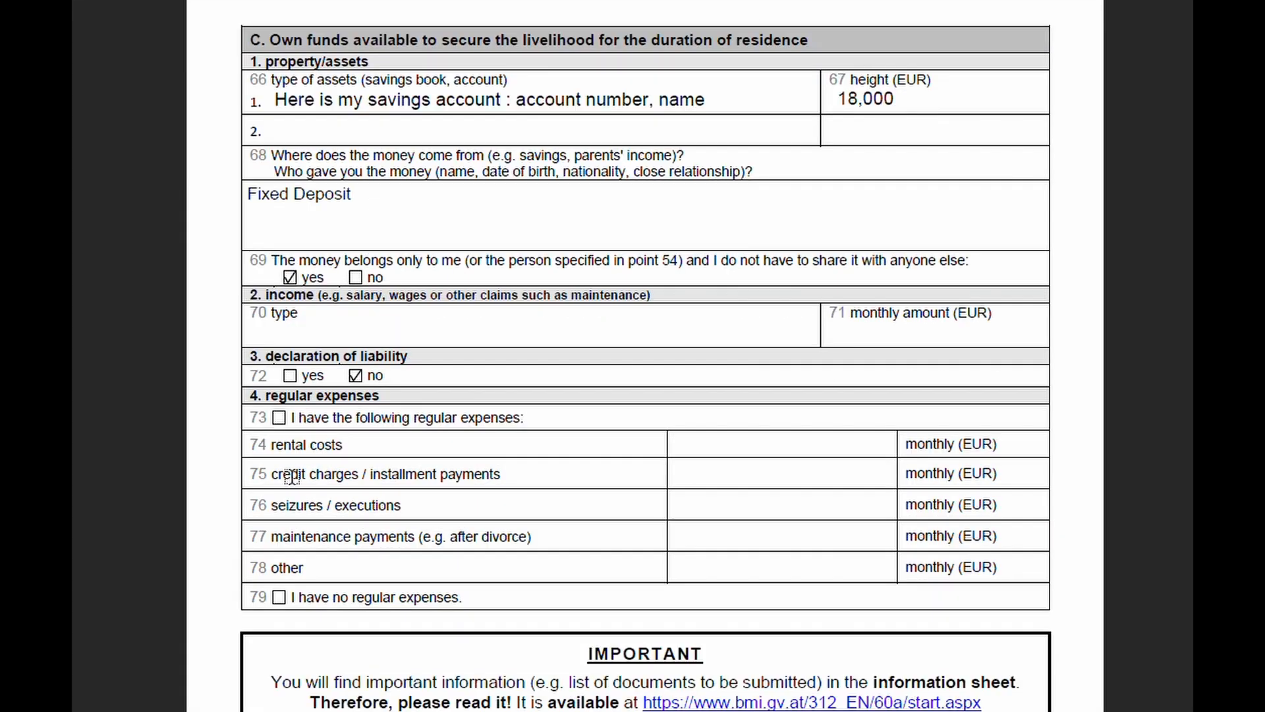
{"action": "left_click_drag", "start_coordinate": [272, 446], "coordinate": [346, 446]}
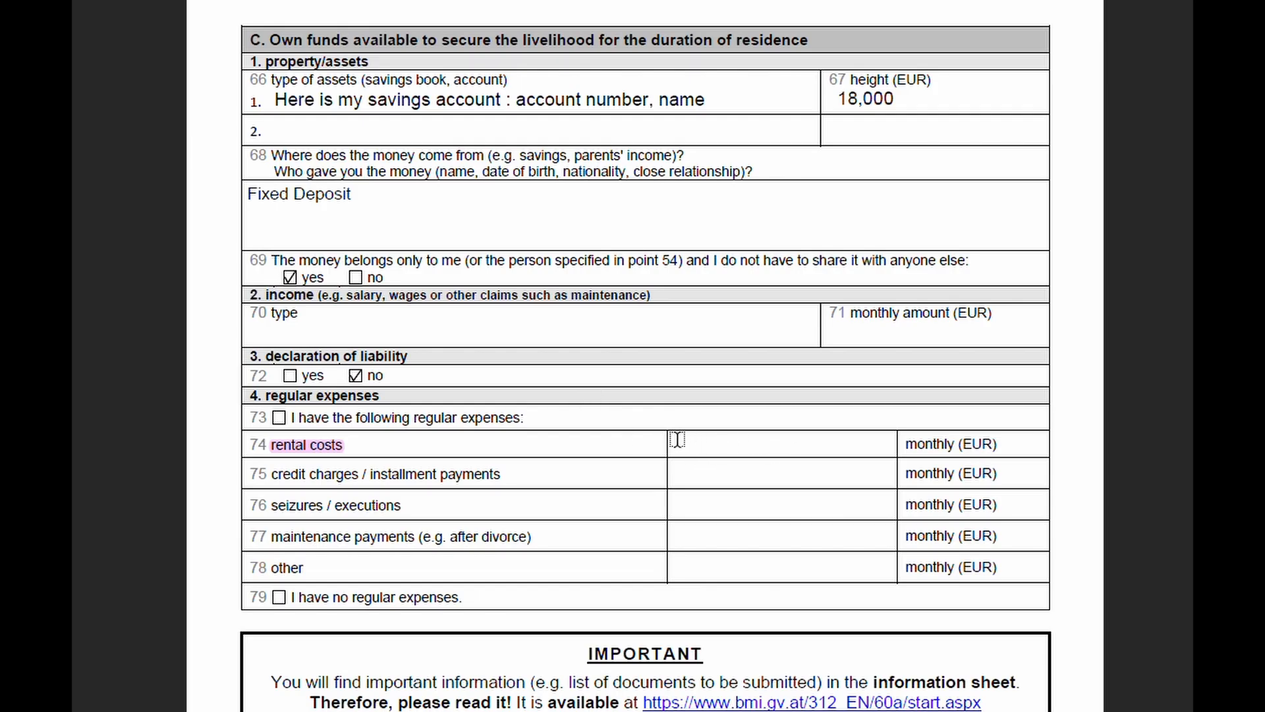
{"action": "left_click_drag", "start_coordinate": [906, 445], "coordinate": [1021, 439]}
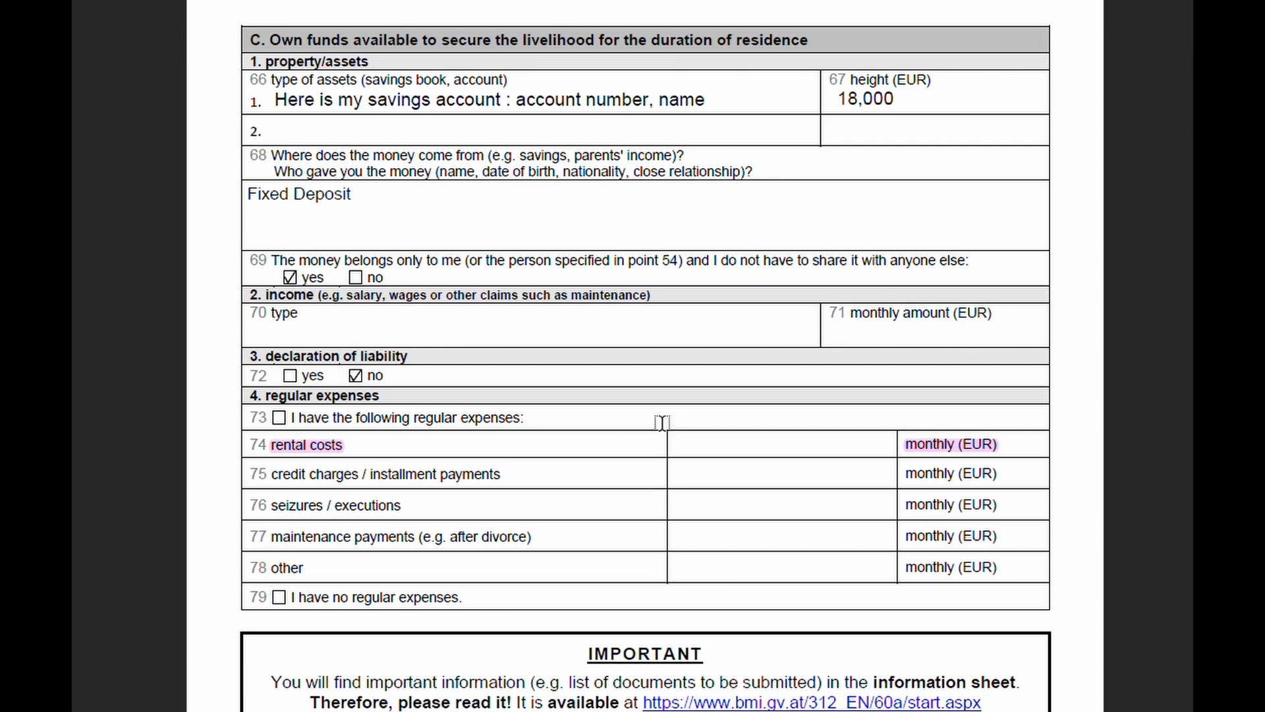
{"action": "scroll", "coordinate": [646, 419], "scroll_direction": "down", "scroll_amount": 3}
{"action": "scroll", "coordinate": [633, 416], "scroll_direction": "down", "scroll_amount": 13}
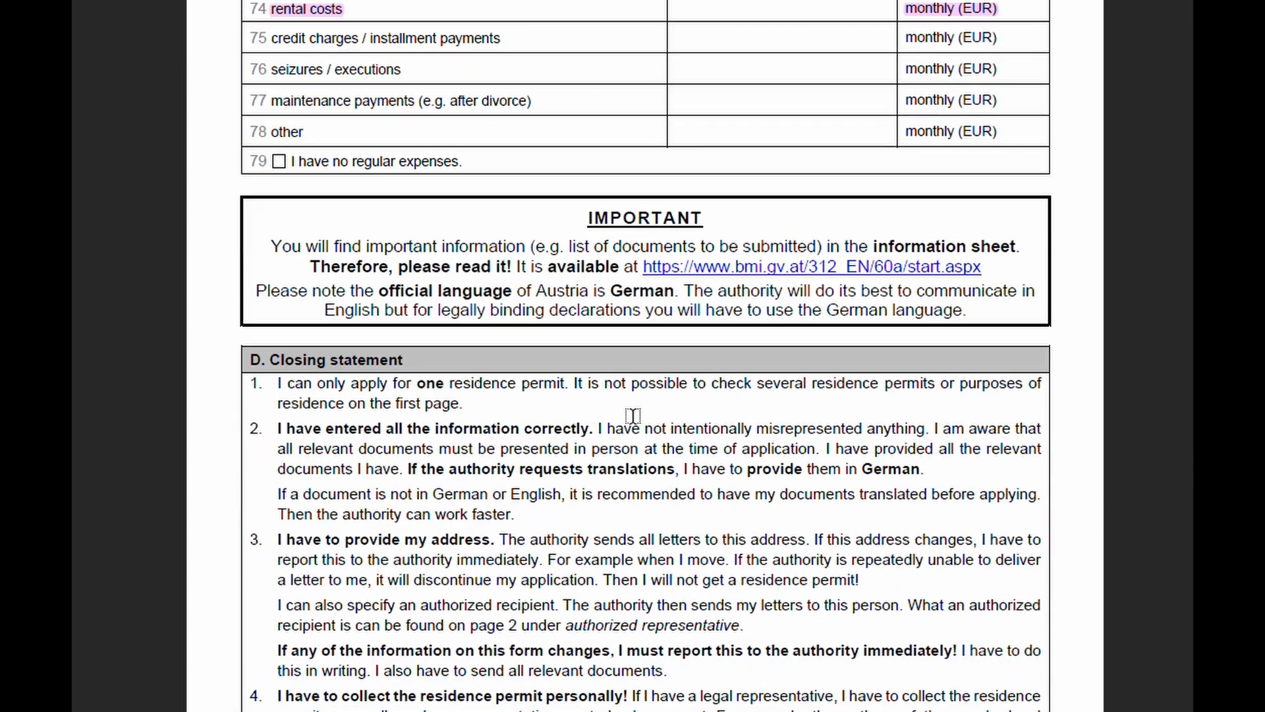
Step: Highlight the Location, Date and both signature caption lines under section E in pink
{"action": "scroll", "coordinate": [633, 415], "scroll_direction": "down", "scroll_amount": 20}
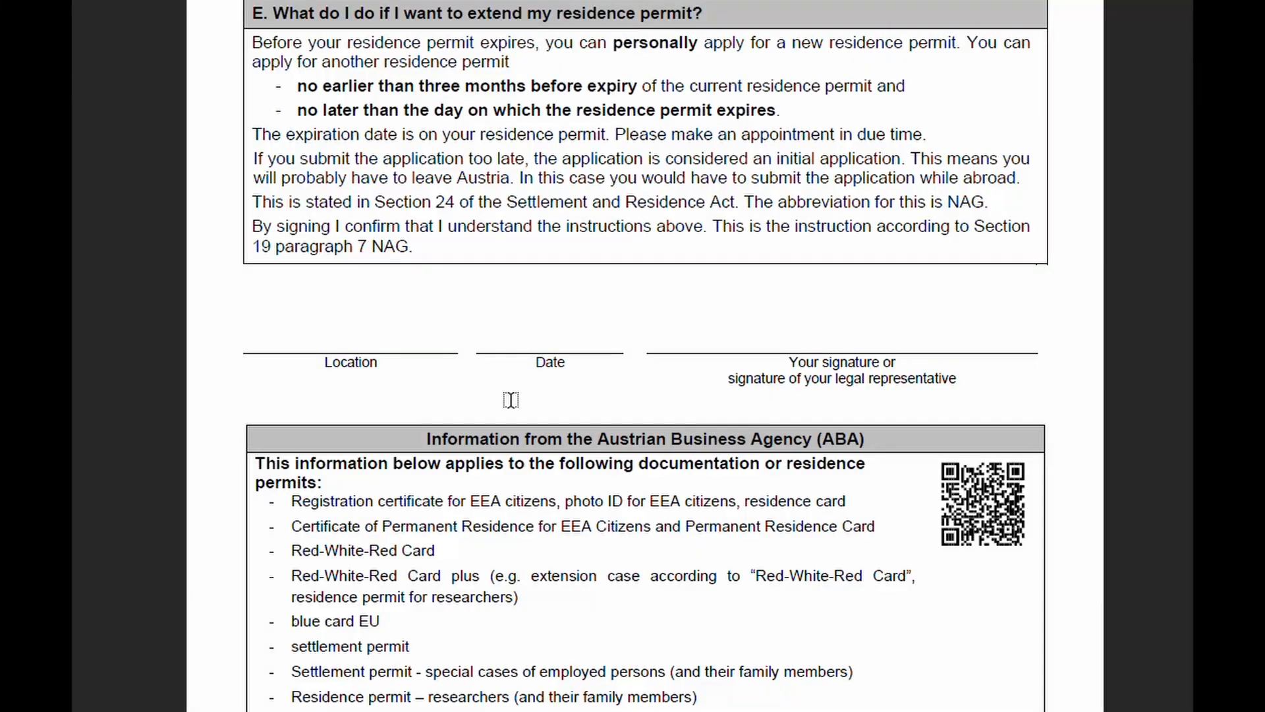
{"action": "scroll", "coordinate": [512, 400], "scroll_direction": "up", "scroll_amount": 5}
{"action": "scroll", "coordinate": [512, 400], "scroll_direction": "down", "scroll_amount": 7}
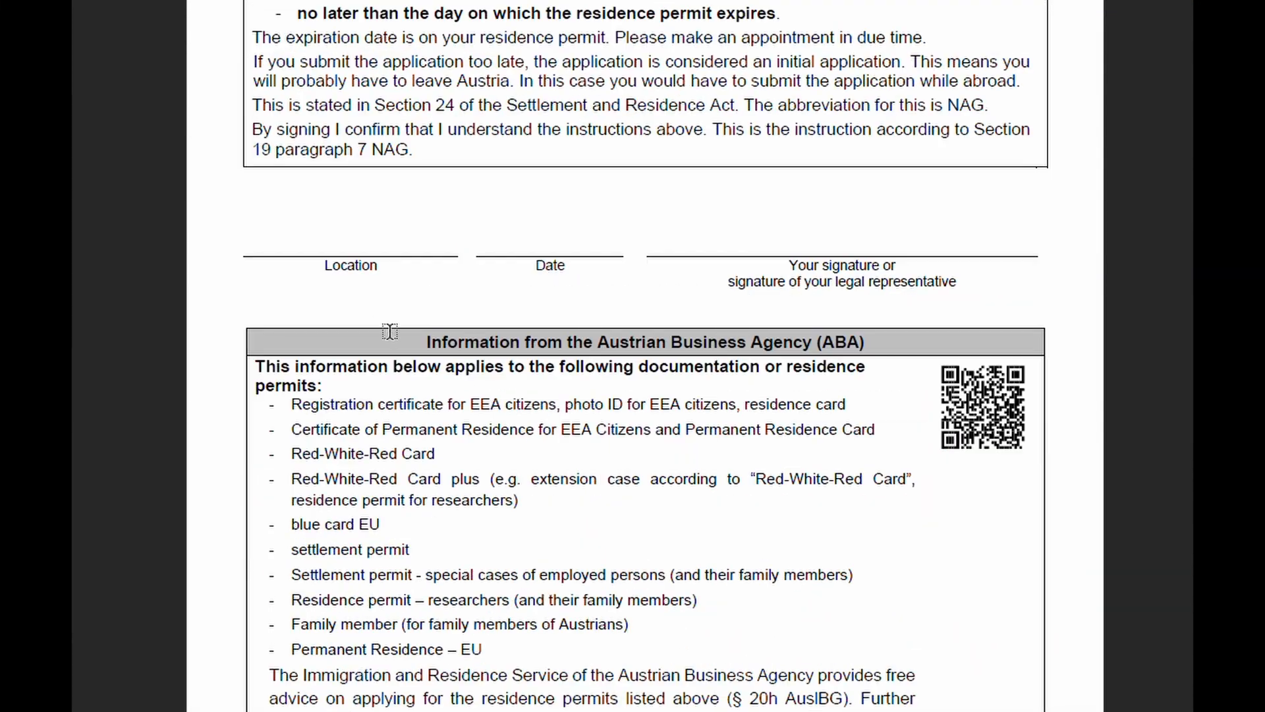
{"action": "left_click_drag", "start_coordinate": [320, 267], "coordinate": [383, 263]}
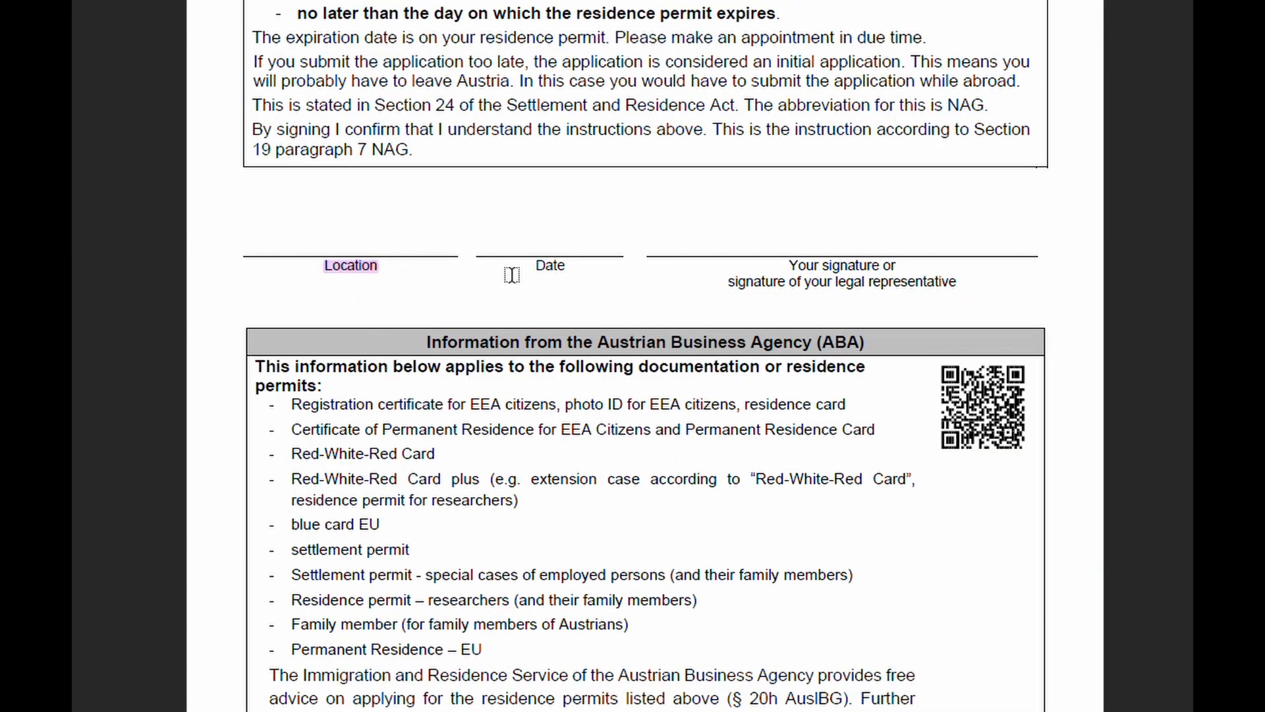
{"action": "left_click_drag", "start_coordinate": [534, 265], "coordinate": [566, 265]}
{"action": "left_click_drag", "start_coordinate": [788, 265], "coordinate": [852, 261]}
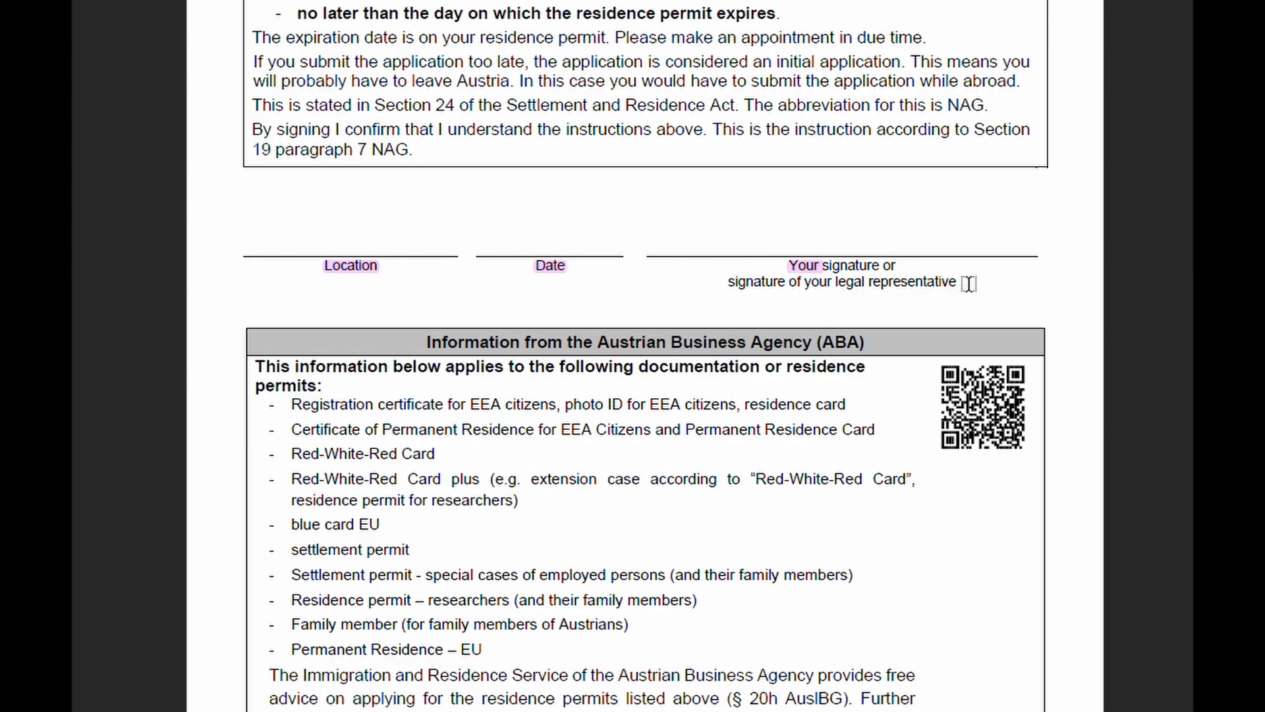
{"action": "mouse_move", "coordinate": [965, 282]}
{"action": "left_mouse_down"}
{"action": "mouse_move", "coordinate": [768, 269]}
{"action": "mouse_move", "coordinate": [767, 257]}
{"action": "left_mouse_up"}
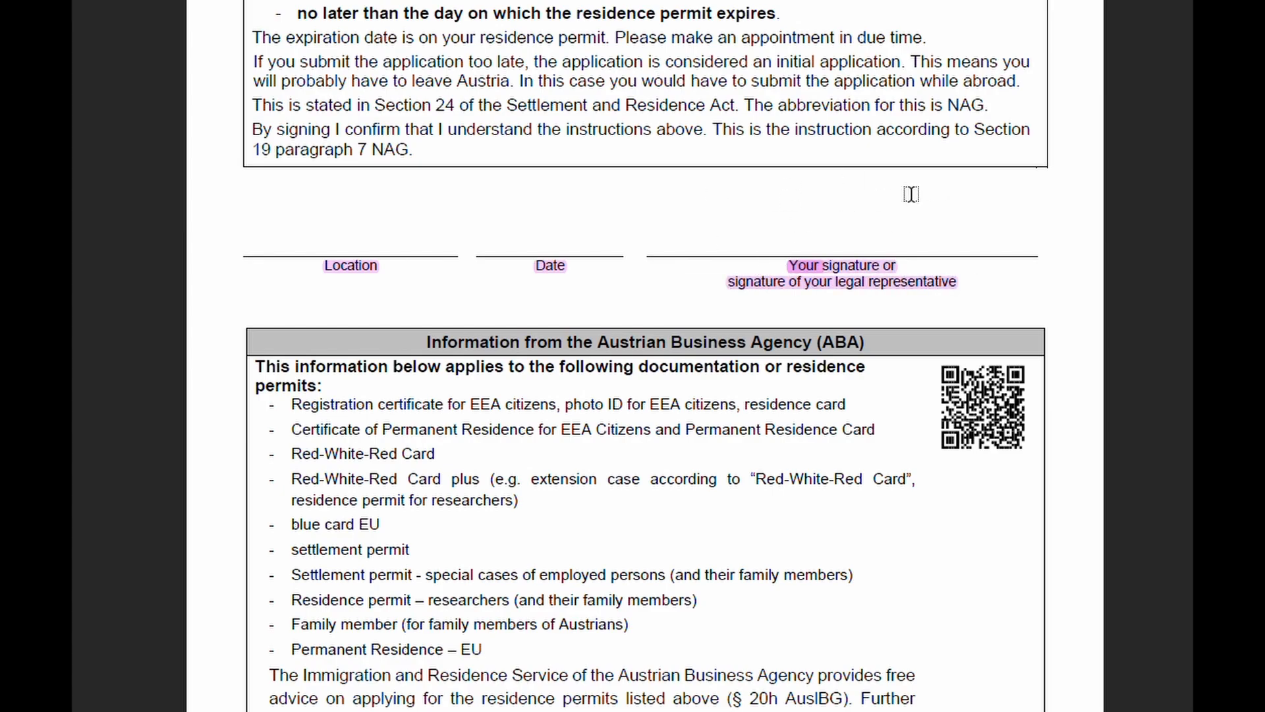
{"action": "scroll", "coordinate": [591, 249], "scroll_direction": "down", "scroll_amount": 3}
{"action": "scroll", "coordinate": [591, 248], "scroll_direction": "down", "scroll_amount": 5}
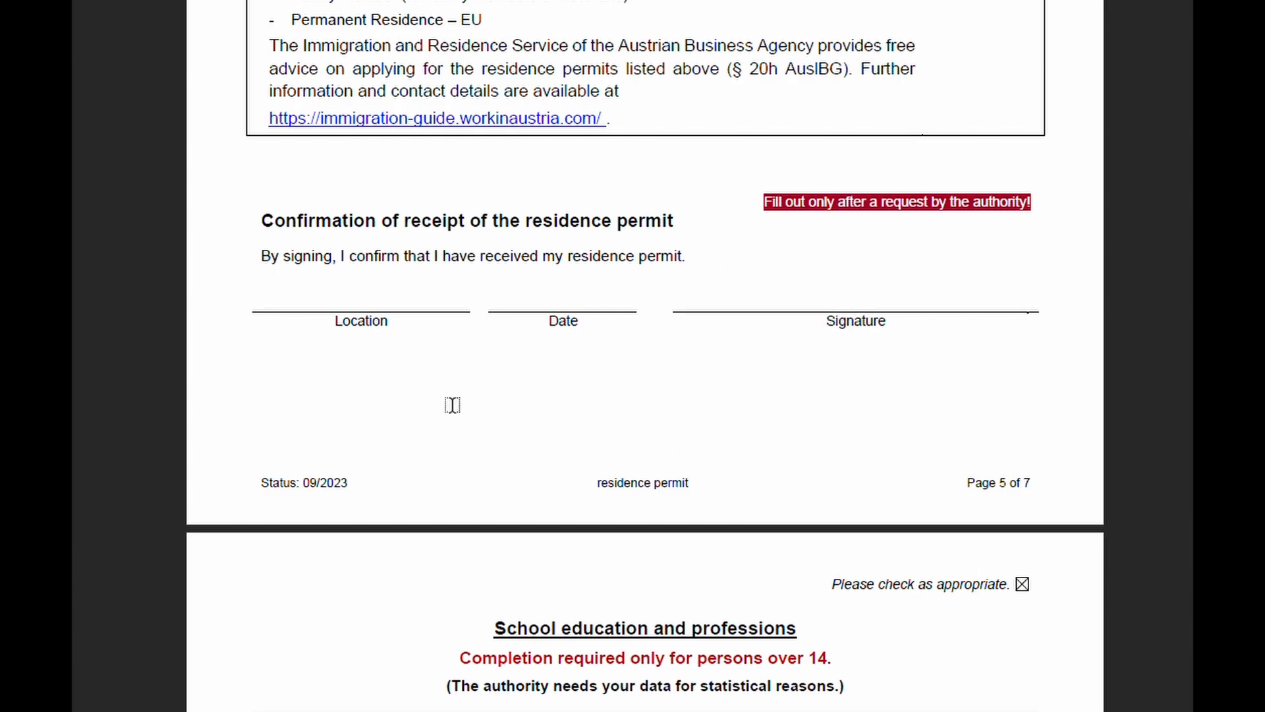
Step: Highlight the note about statistical reasons on the School education and professions page
{"action": "scroll", "coordinate": [438, 400], "scroll_direction": "up", "scroll_amount": 6}
{"action": "scroll", "coordinate": [443, 400], "scroll_direction": "up", "scroll_amount": 7}
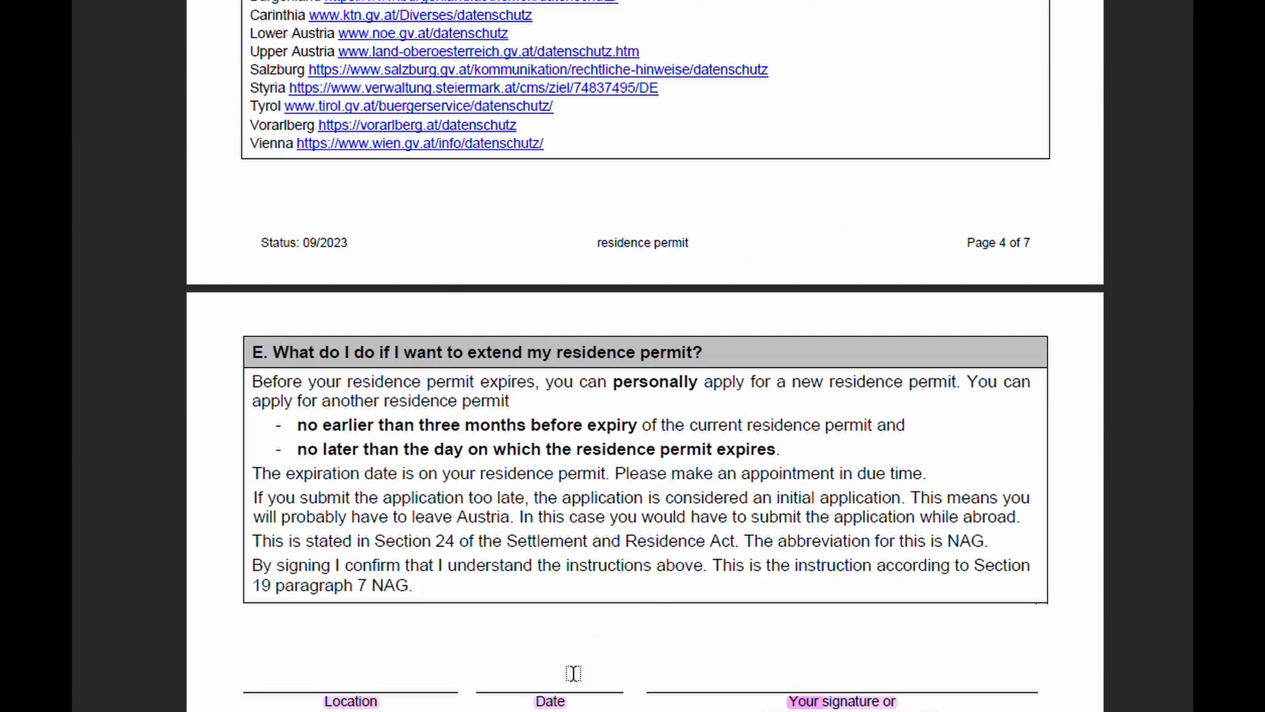
{"action": "scroll", "coordinate": [821, 531], "scroll_direction": "down", "scroll_amount": 4}
{"action": "scroll", "coordinate": [644, 367], "scroll_direction": "down", "scroll_amount": 12}
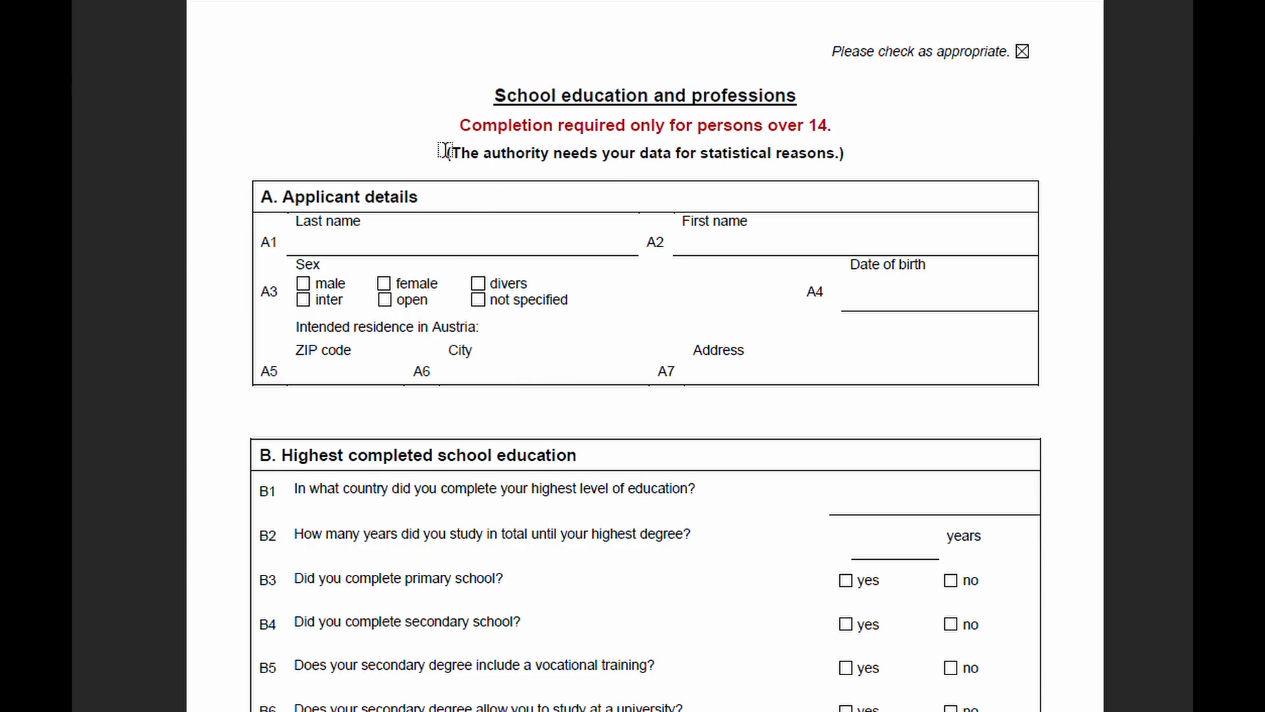
{"action": "left_click_drag", "start_coordinate": [445, 152], "coordinate": [830, 158]}
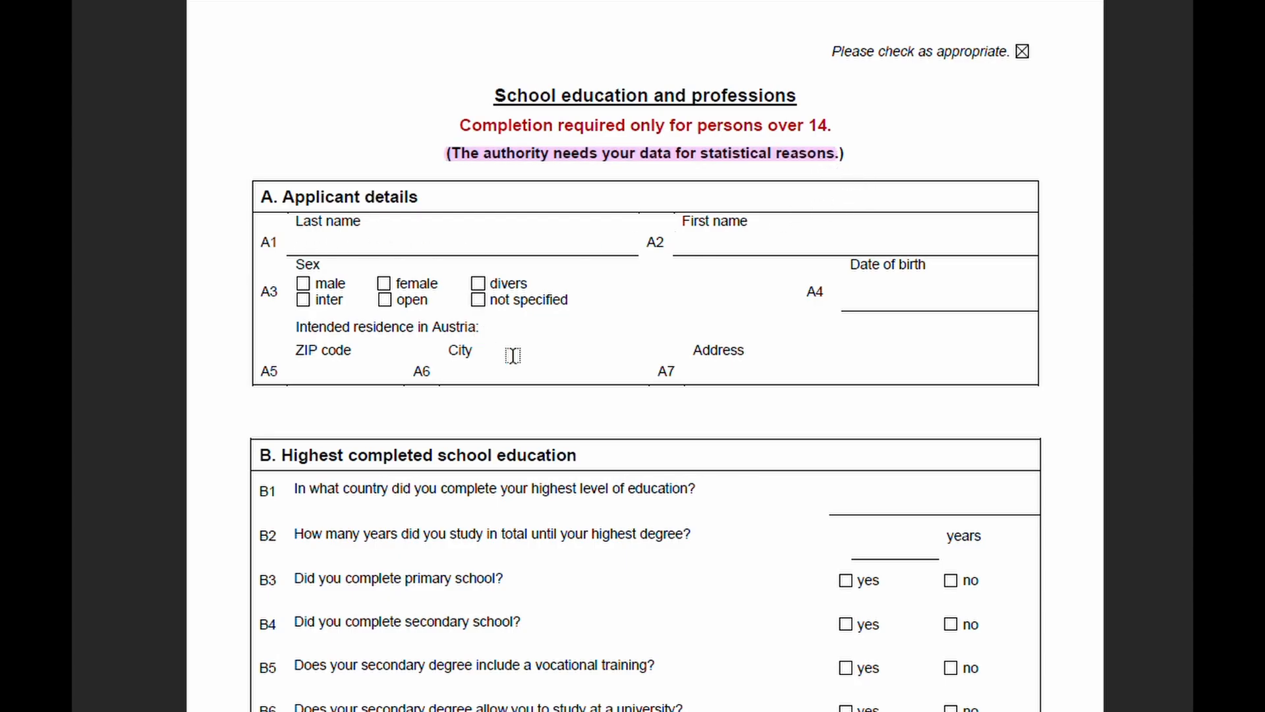
Step: Highlight question B2 about years of study, then scroll through sections C and D
{"action": "scroll", "coordinate": [505, 544], "scroll_direction": "down", "scroll_amount": 3}
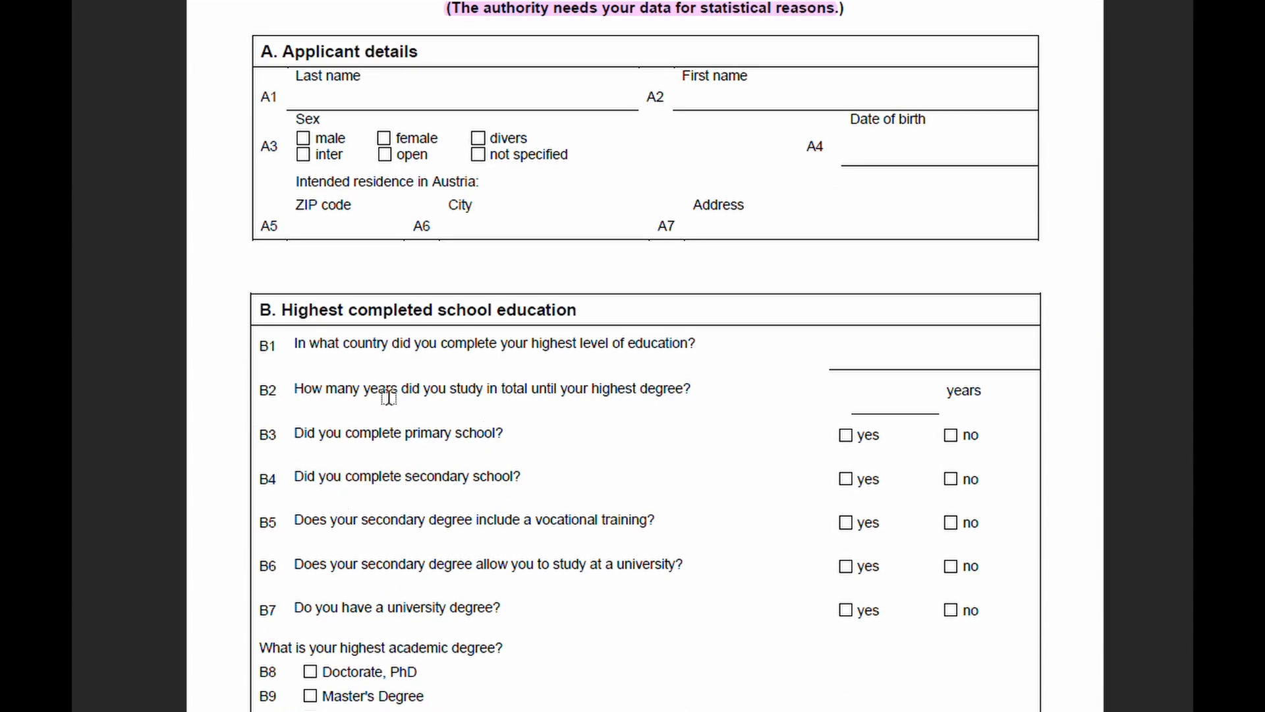
{"action": "left_click_drag", "start_coordinate": [285, 393], "coordinate": [678, 389]}
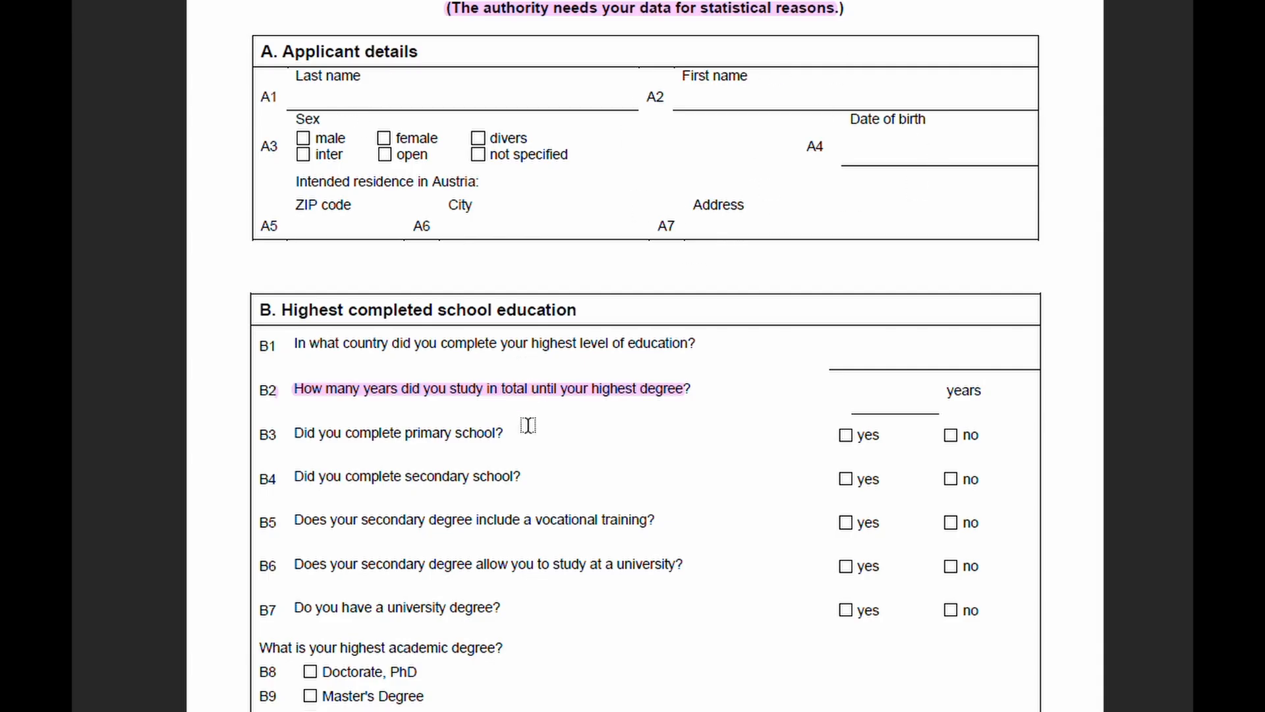
{"action": "scroll", "coordinate": [474, 480], "scroll_direction": "down", "scroll_amount": 3}
{"action": "scroll", "coordinate": [384, 551], "scroll_direction": "down", "scroll_amount": 15}
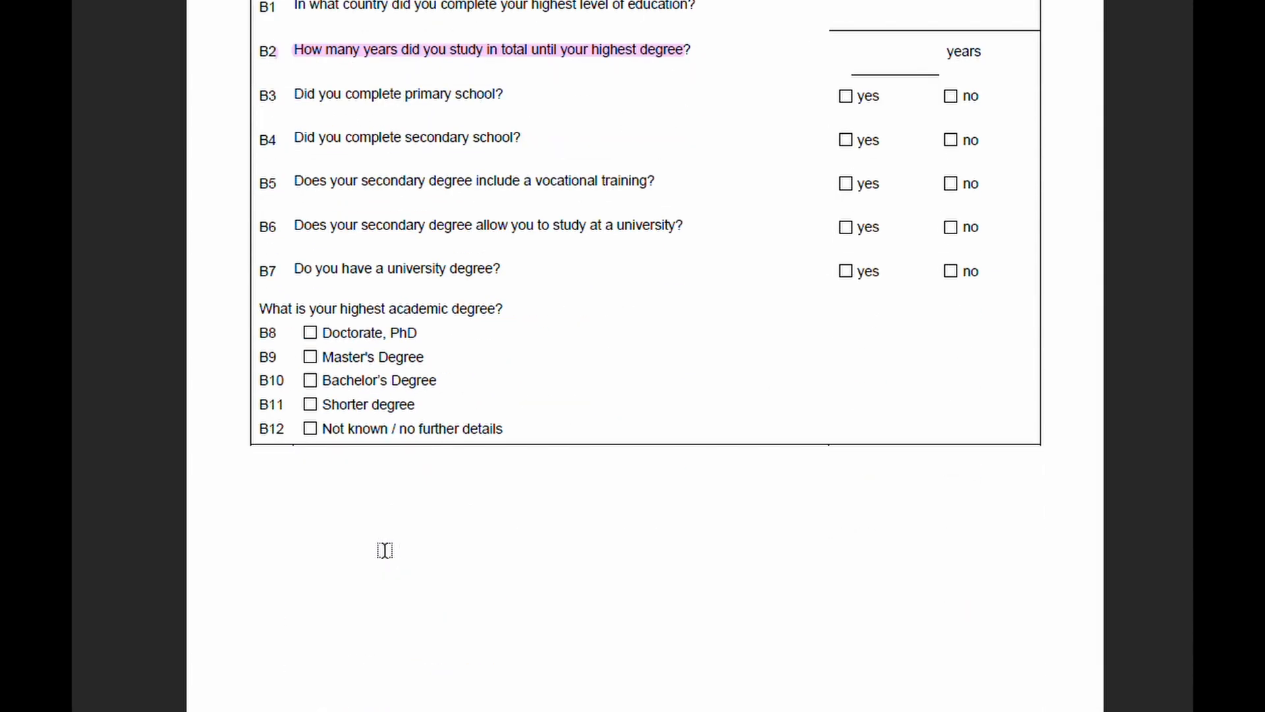
{"action": "scroll", "coordinate": [402, 297], "scroll_direction": "down", "scroll_amount": 4}
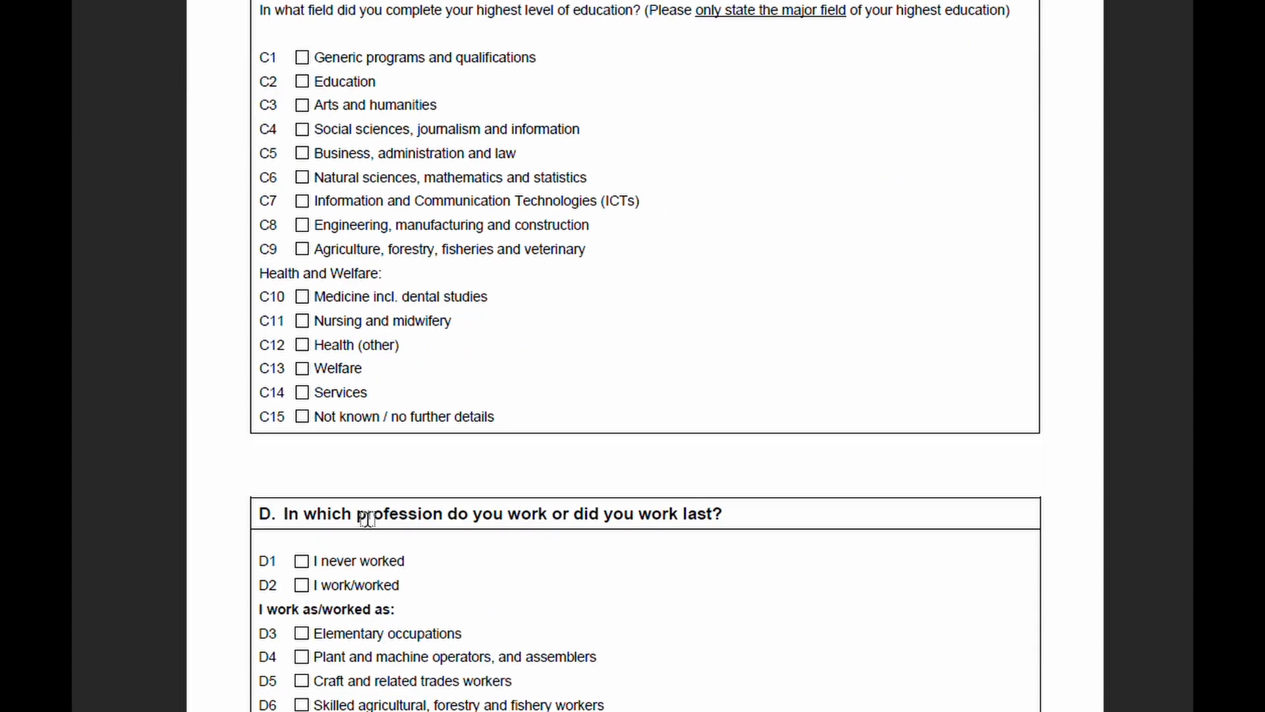
{"action": "scroll", "coordinate": [695, 550], "scroll_direction": "down", "scroll_amount": 1}
{"action": "scroll", "coordinate": [695, 550], "scroll_direction": "down", "scroll_amount": 3}
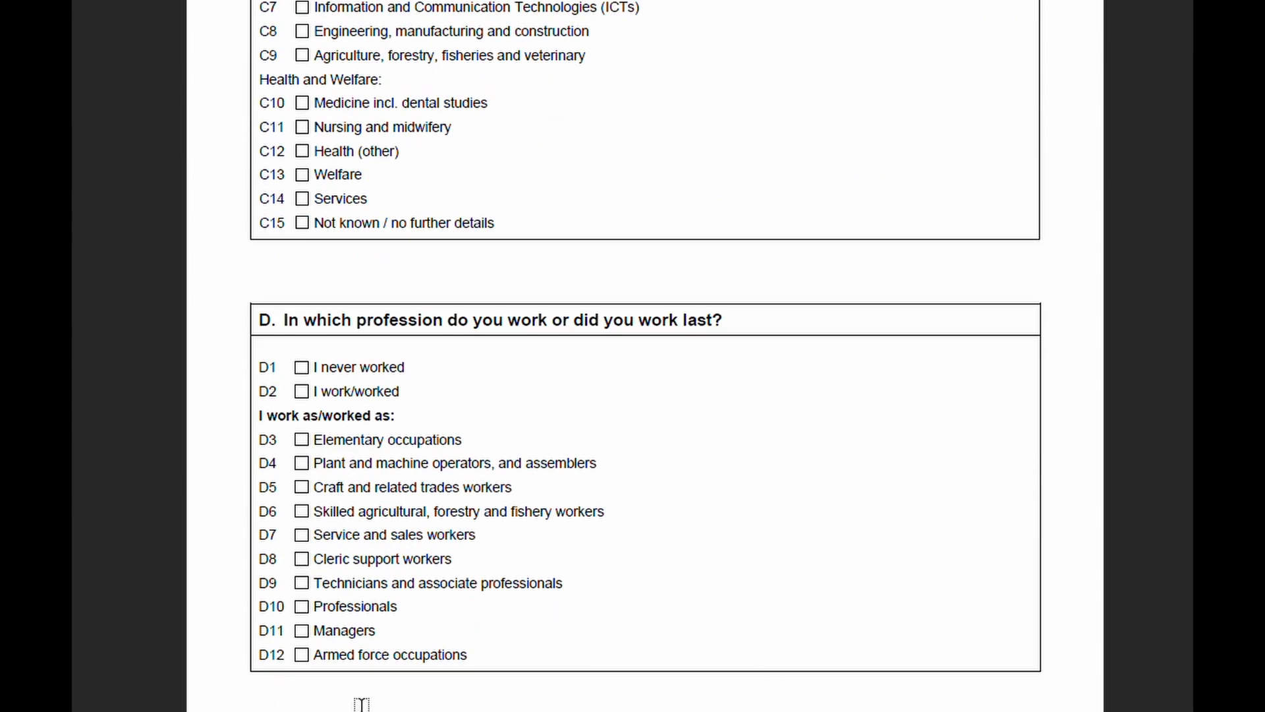
{"action": "scroll", "coordinate": [645, 356], "scroll_direction": "down", "scroll_amount": 3}
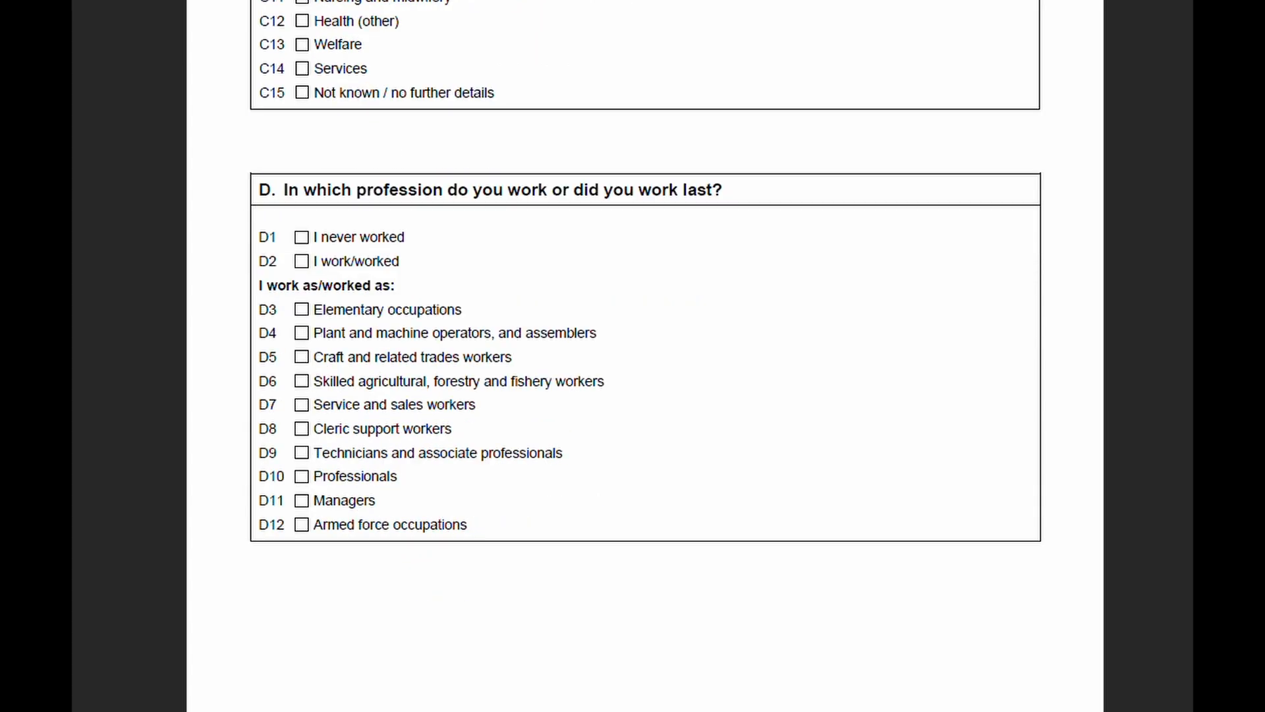
{"action": "scroll", "coordinate": [646, 356], "scroll_direction": "up", "scroll_amount": 20}
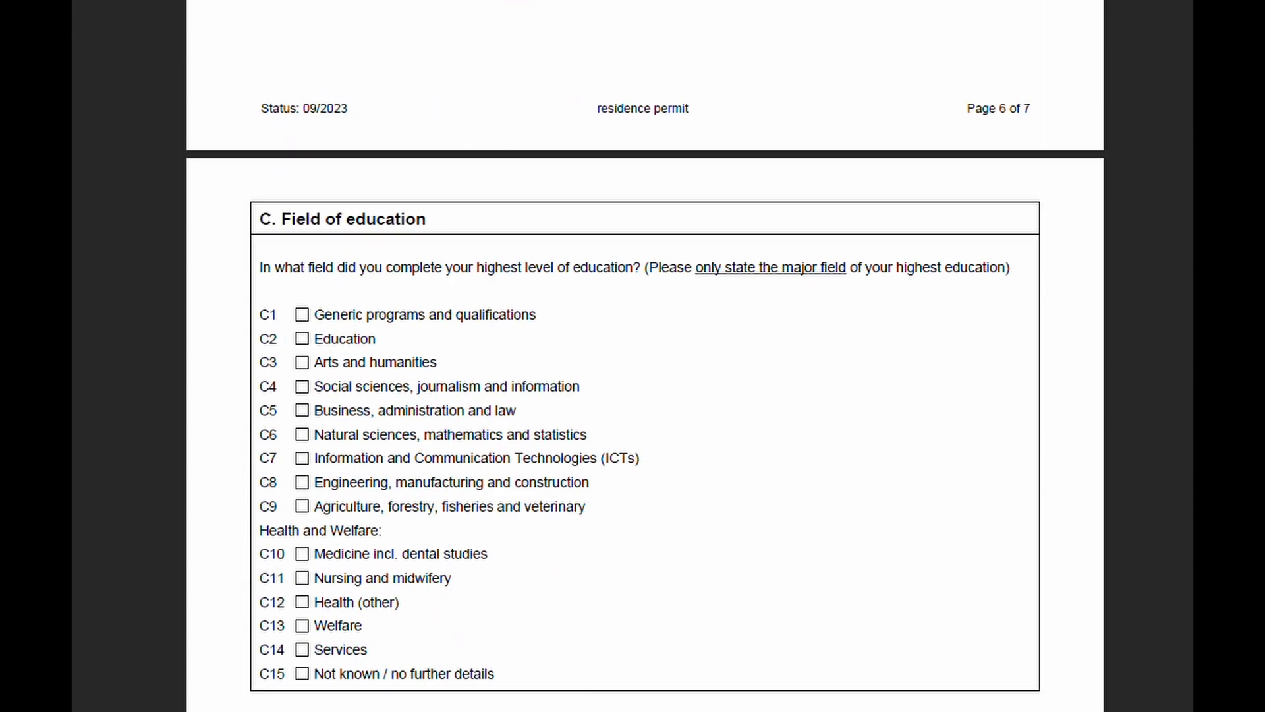
{"action": "scroll", "coordinate": [646, 356], "scroll_direction": "up", "scroll_amount": 20}
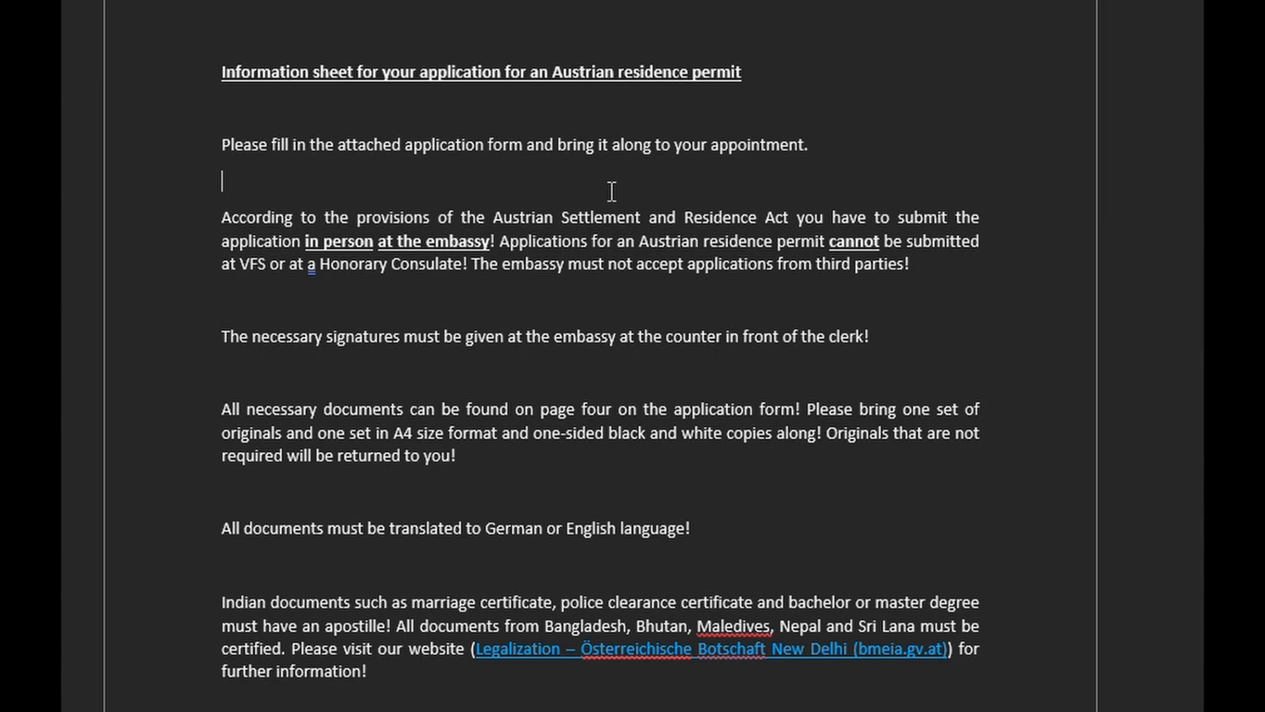
{"action": "scroll", "coordinate": [611, 192], "scroll_direction": "up", "scroll_amount": 1}
{"action": "scroll", "coordinate": [587, 242], "scroll_direction": "down", "scroll_amount": 2}
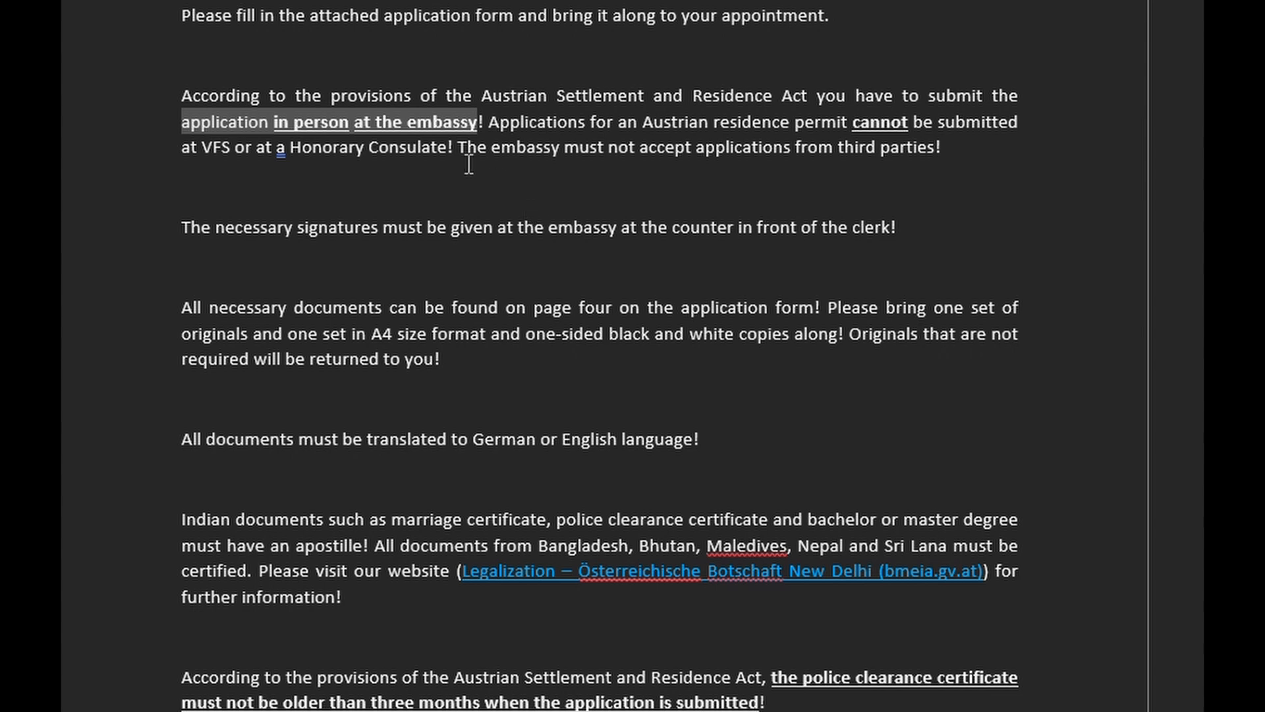
{"action": "left_click", "coordinate": [203, 147]}
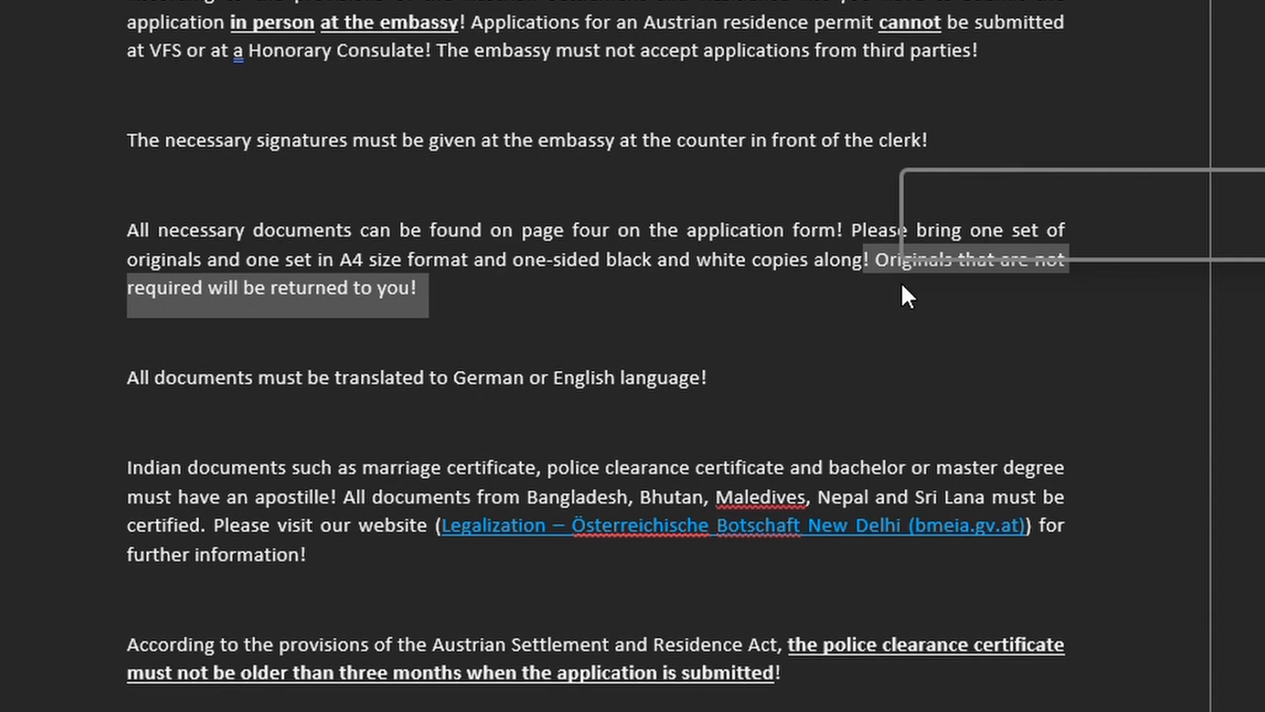
{"action": "left_click", "coordinate": [575, 221]}
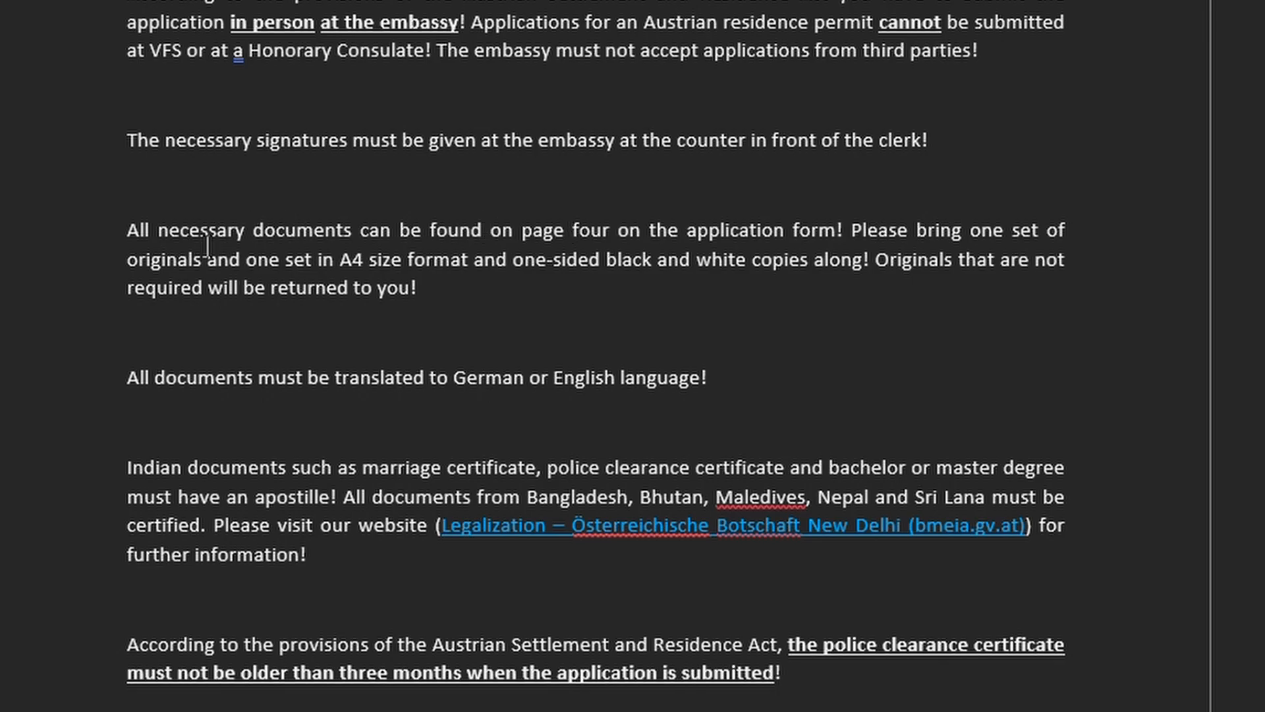
{"action": "left_click_drag", "start_coordinate": [259, 261], "coordinate": [859, 276]}
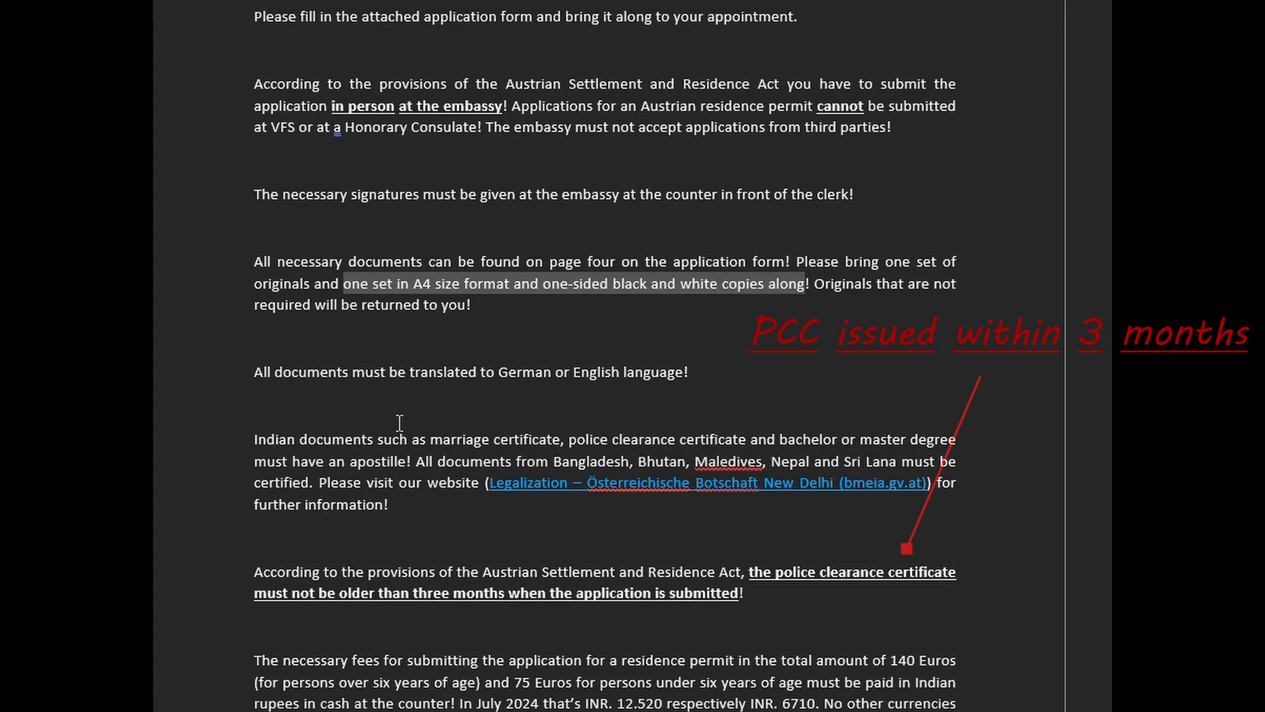
{"action": "scroll", "coordinate": [399, 422], "scroll_direction": "down", "scroll_amount": 1}
{"action": "left_click_drag", "start_coordinate": [747, 518], "coordinate": [788, 549]}
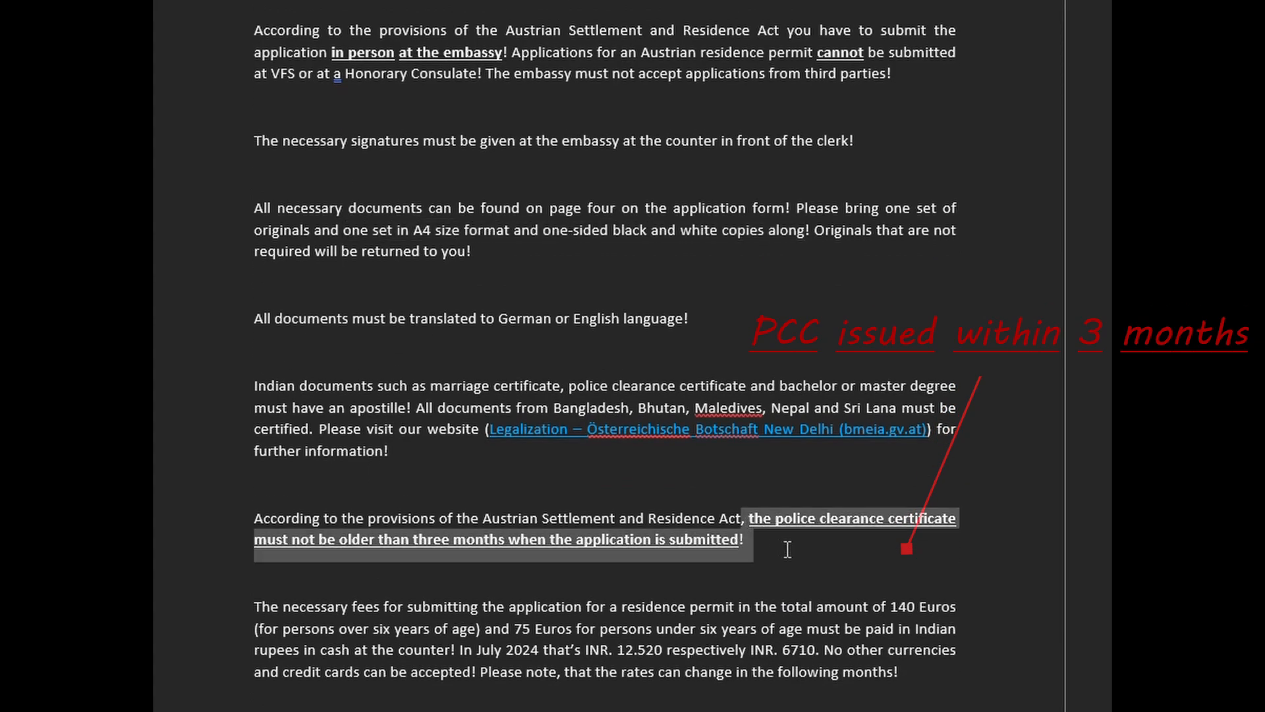
{"action": "left_click", "coordinate": [713, 703]}
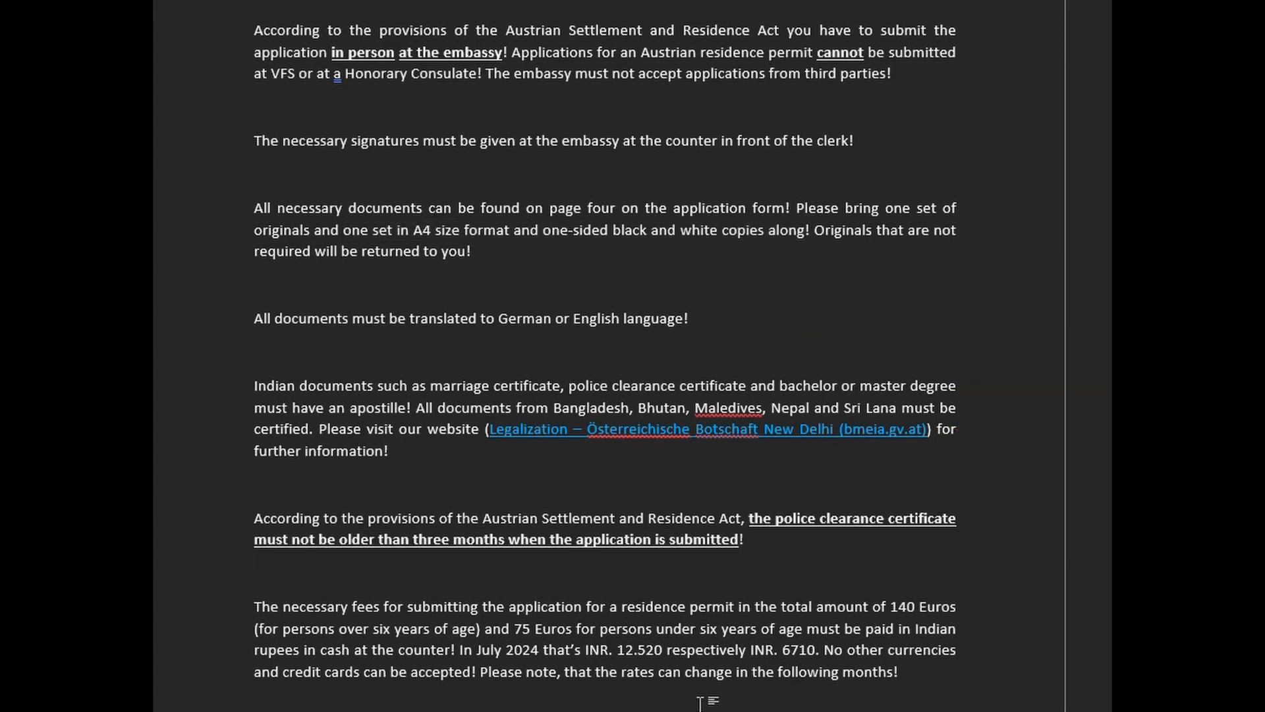